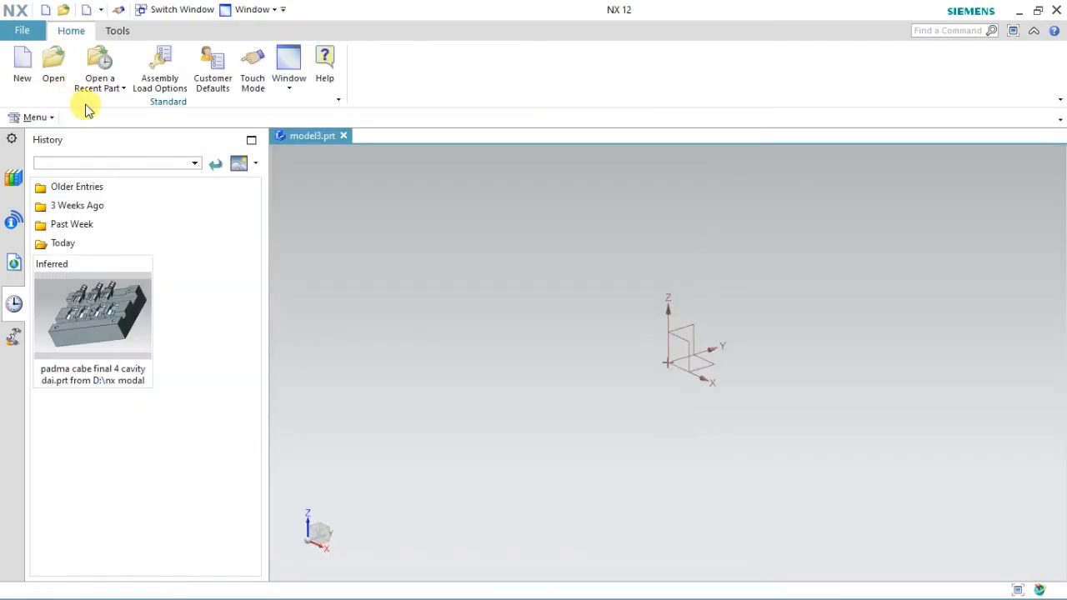
Step: Sketch a 160 mm diameter circle centred at the origin on the XY plane and finish the sketch
click(19, 81)
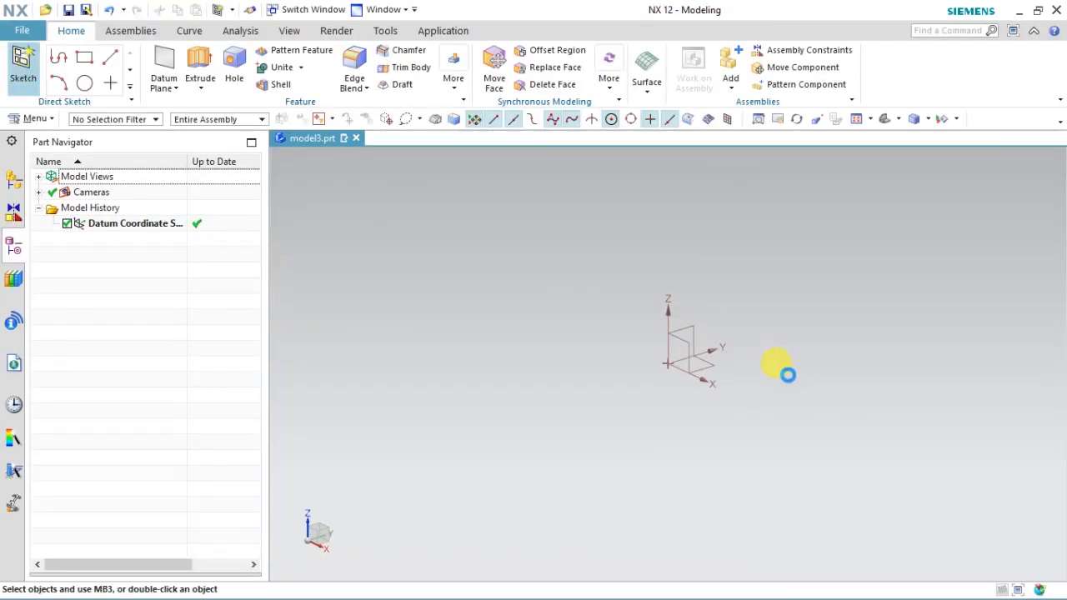
click(170, 337)
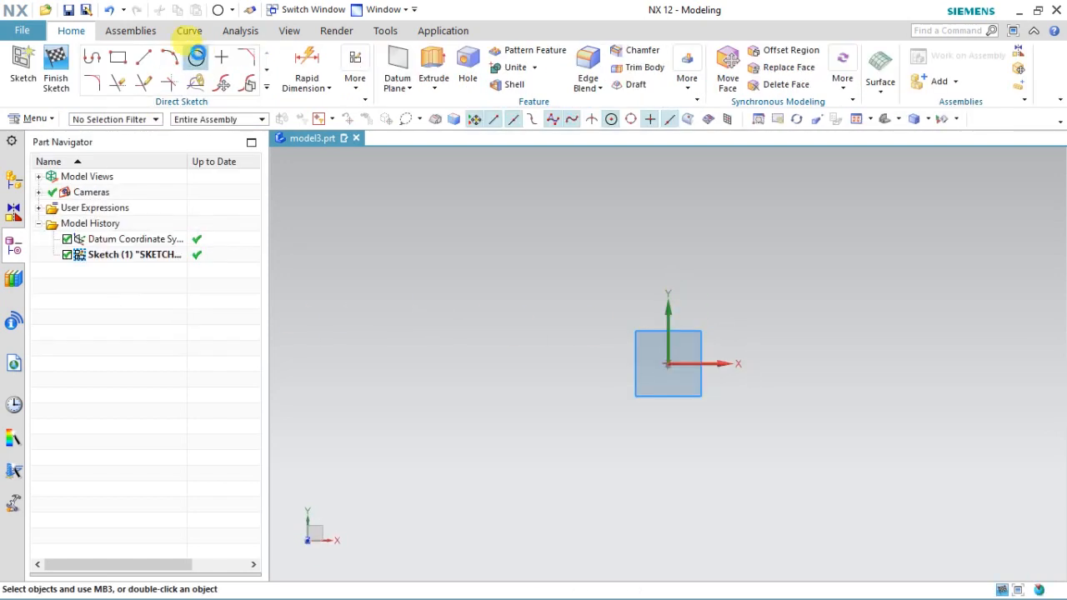
click(196, 56)
click(668, 364)
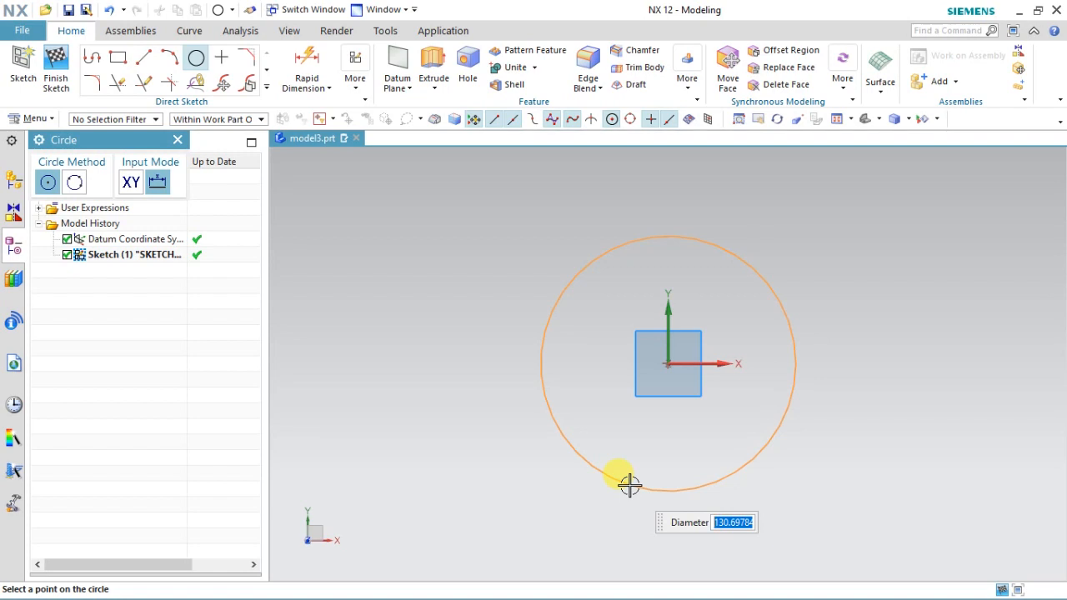
text(160)
key(Return)
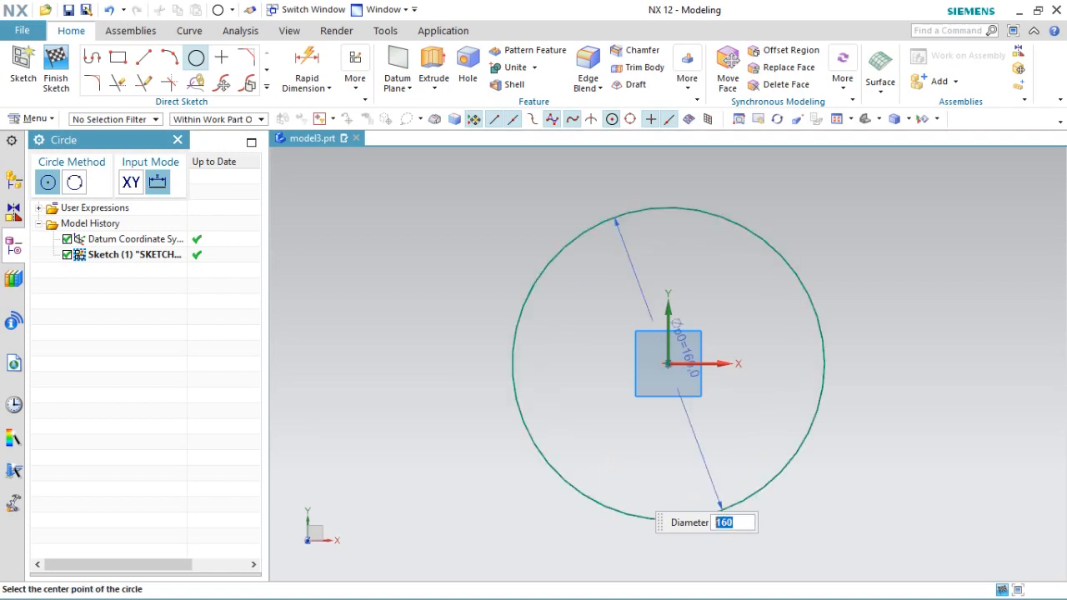
click(56, 71)
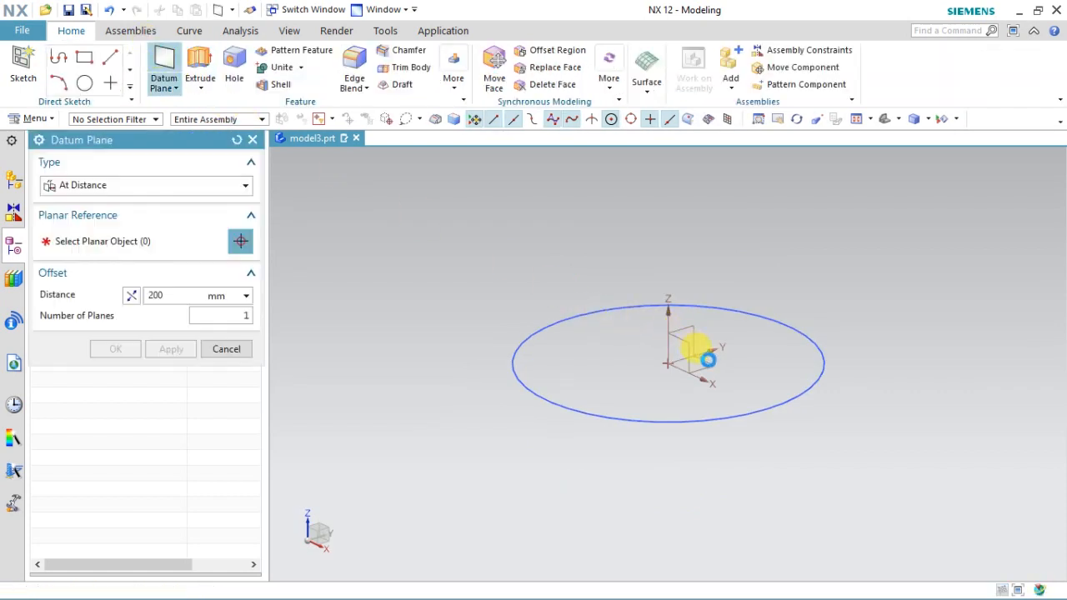
Step: Create a datum plane offset 200 mm above the XY plane
click(706, 360)
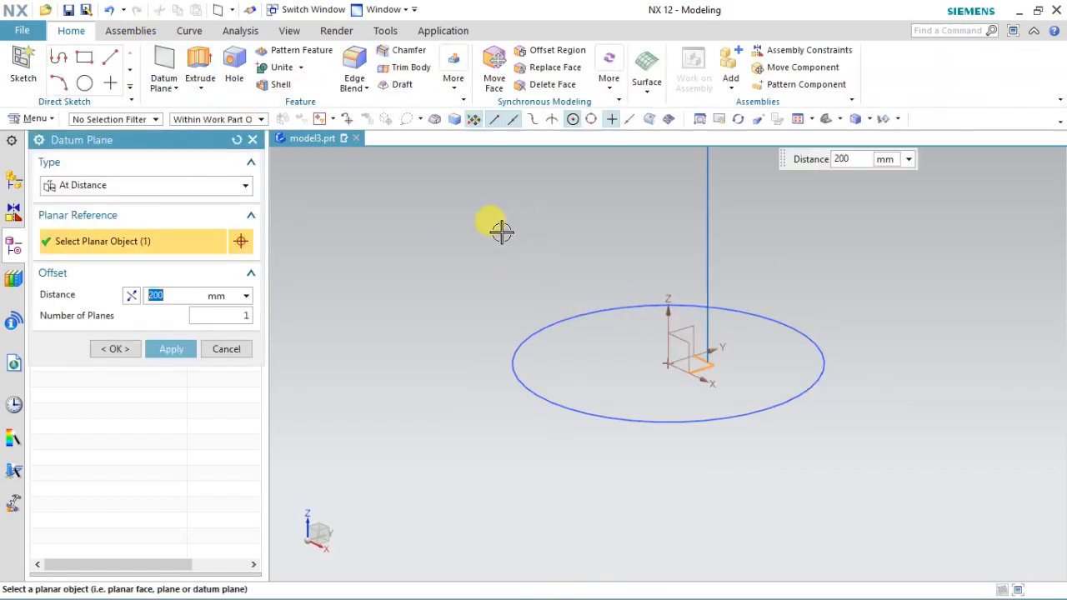
click(113, 349)
scroll(578, 398, down, 5)
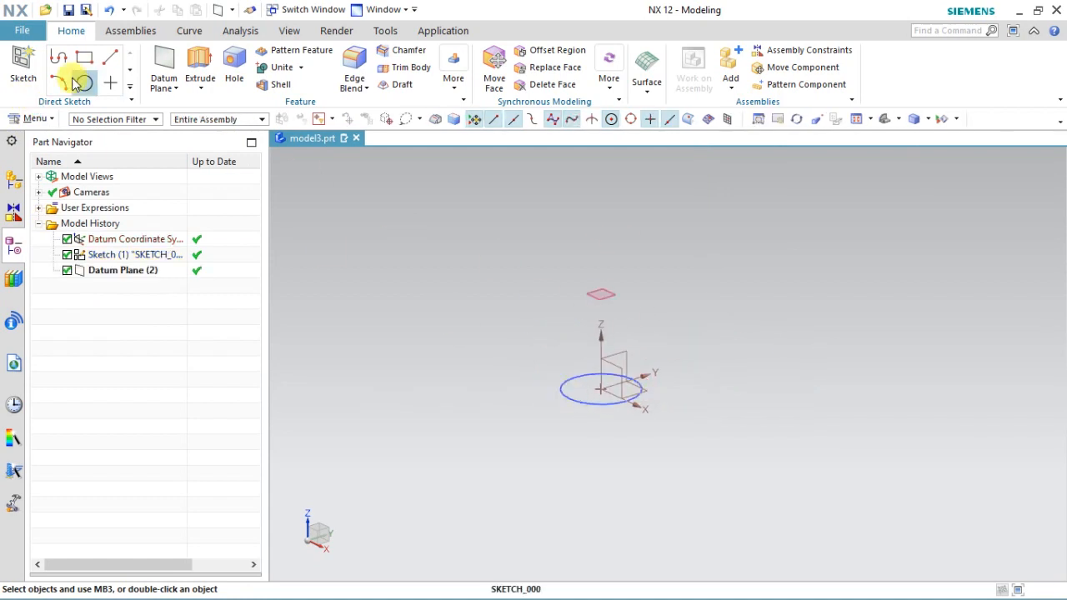
Step: Sketch a 200 mm diameter circle centred at the origin on the offset datum plane and finish the sketch
click(30, 66)
click(583, 294)
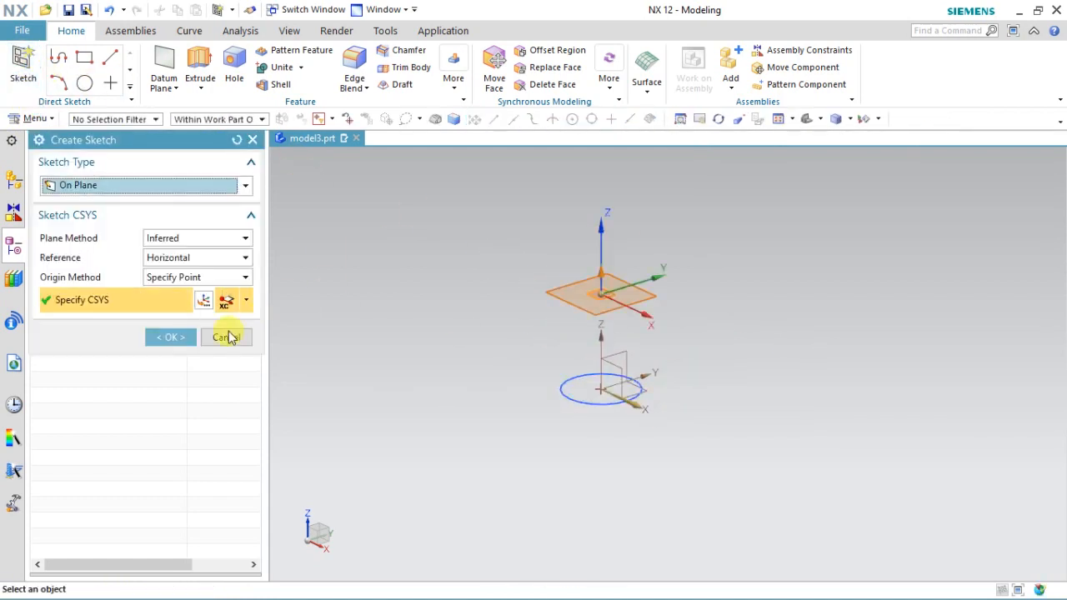
click(171, 337)
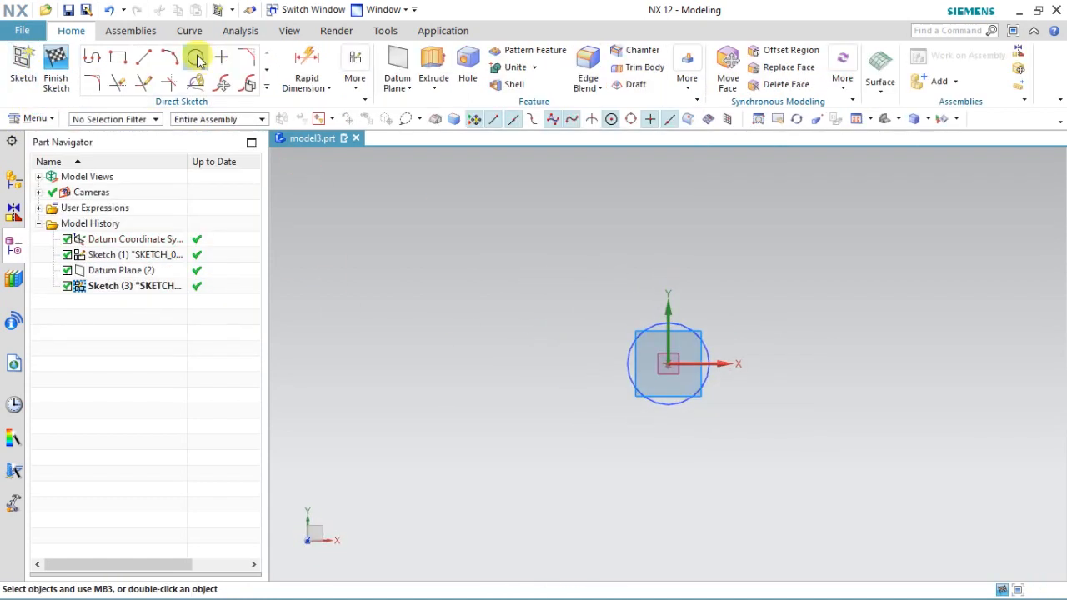
click(196, 57)
click(669, 365)
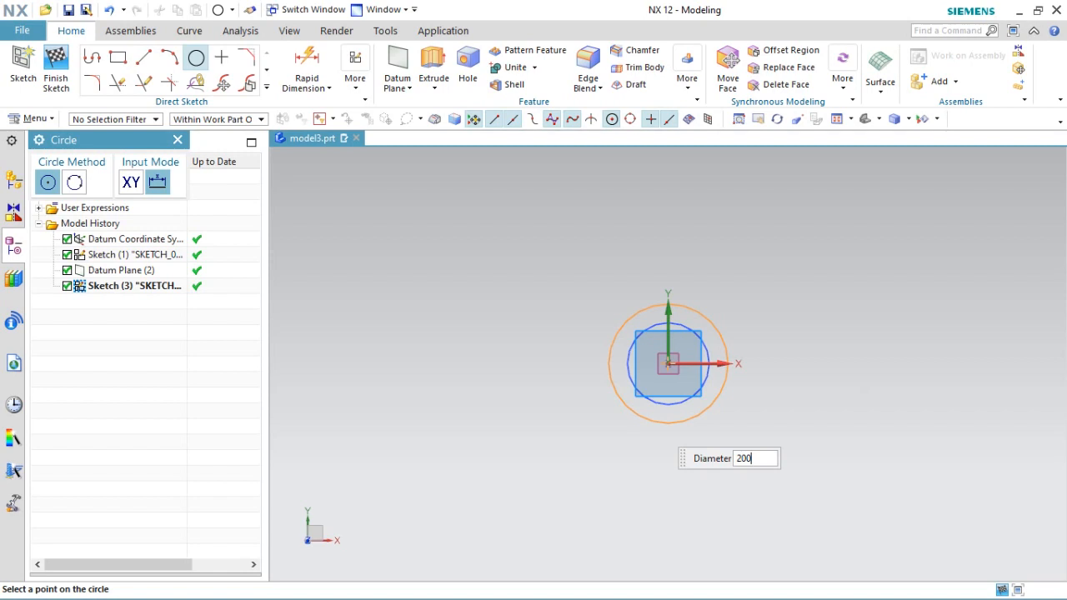
key(Return)
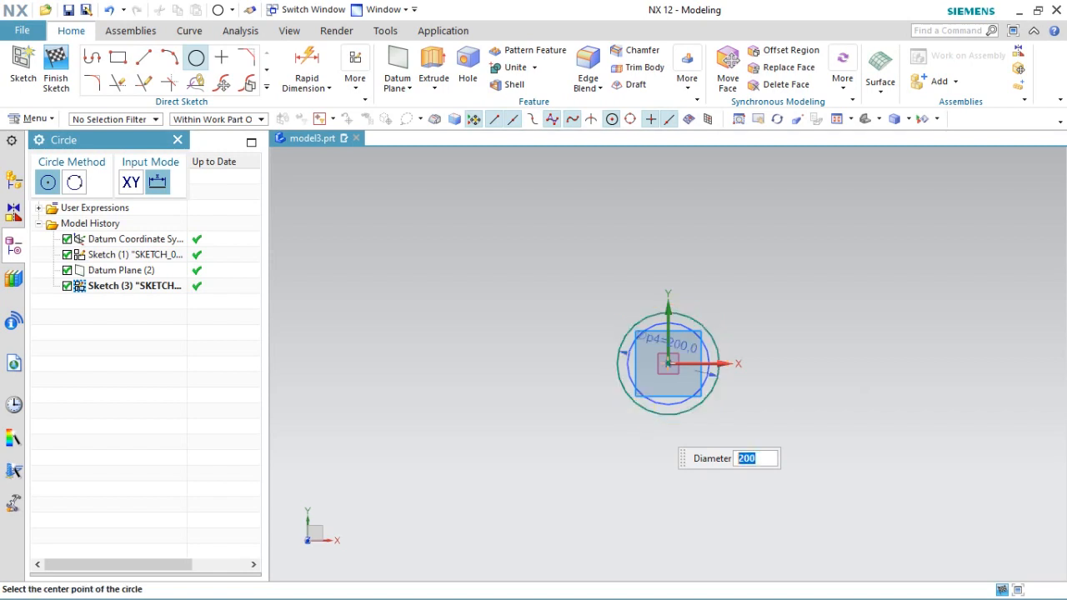
click(56, 67)
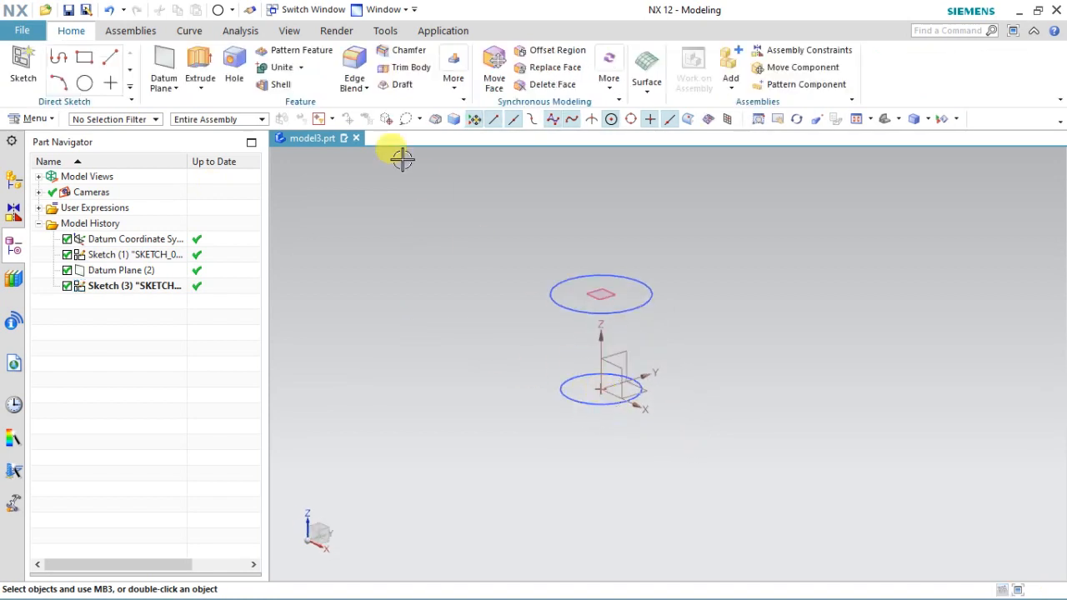
Step: Create a line from the lower circle's centre along the ZC axis, extending past the upper circle
click(190, 30)
click(205, 68)
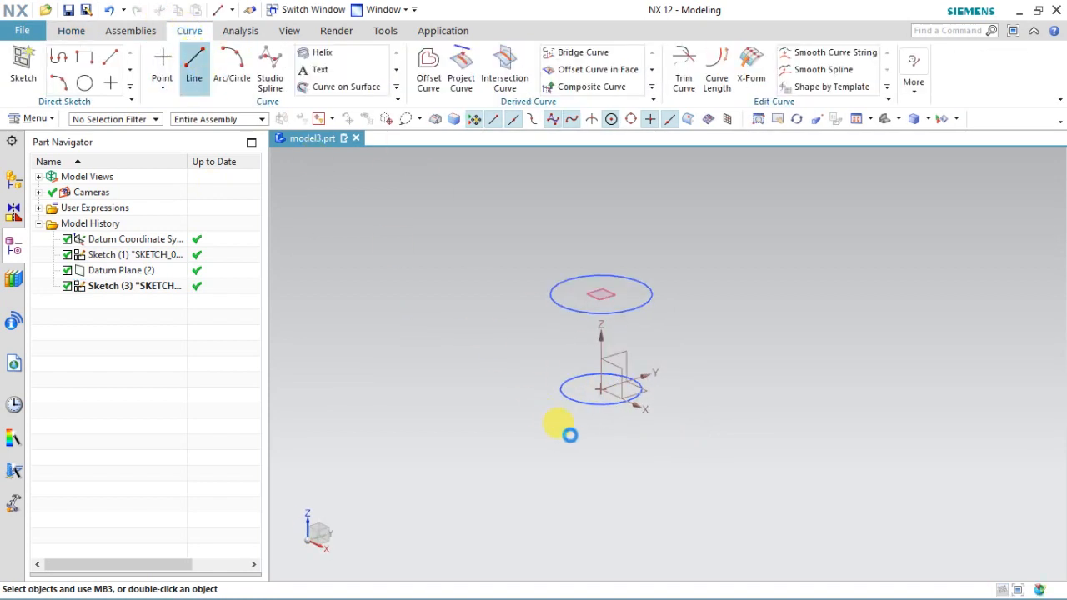
click(600, 389)
click(604, 236)
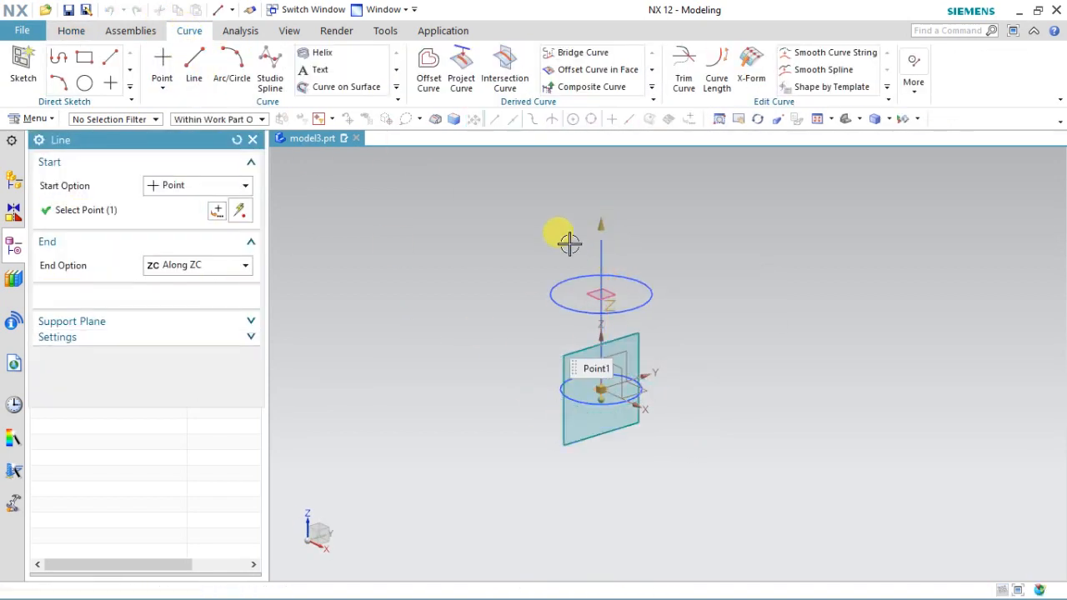
click(114, 362)
click(71, 31)
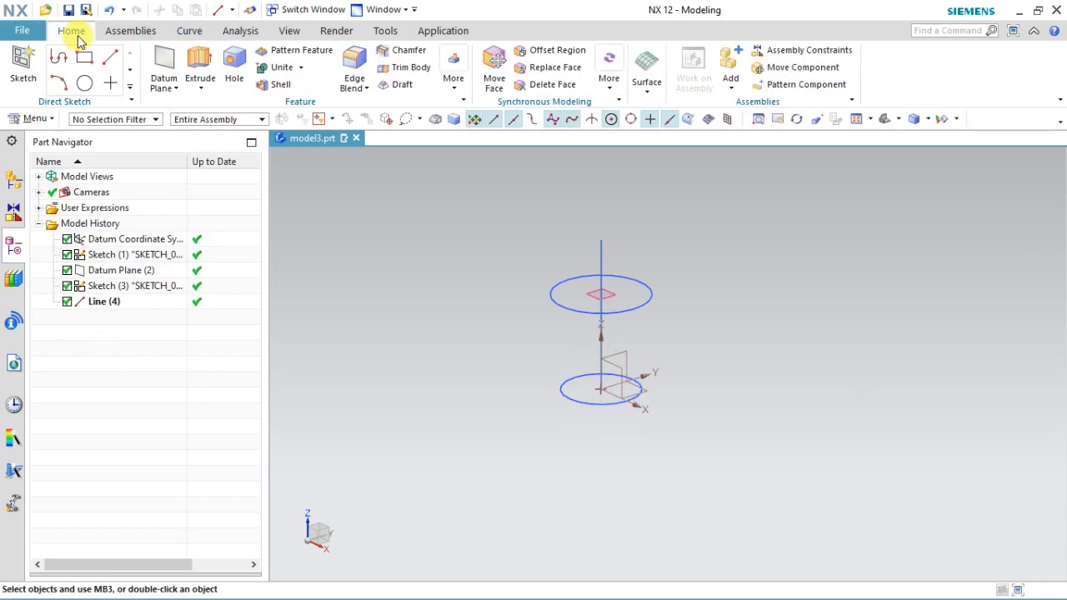
click(647, 73)
click(707, 138)
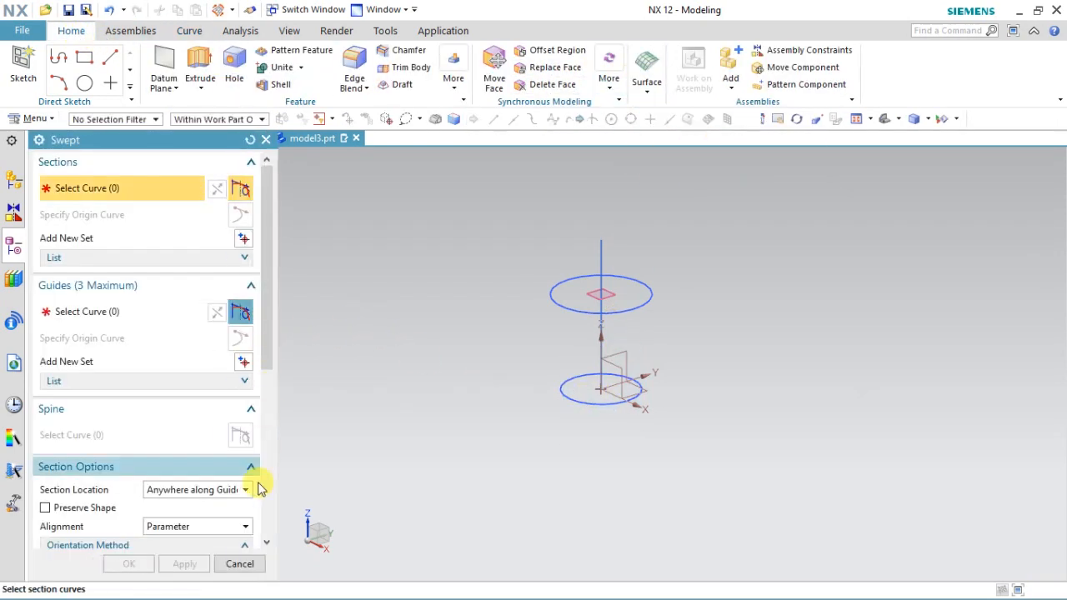
click(236, 564)
Step: Reopen the lower 160 mm circle's sketch for editing
double_click(576, 400)
scroll(606, 506, up, 3)
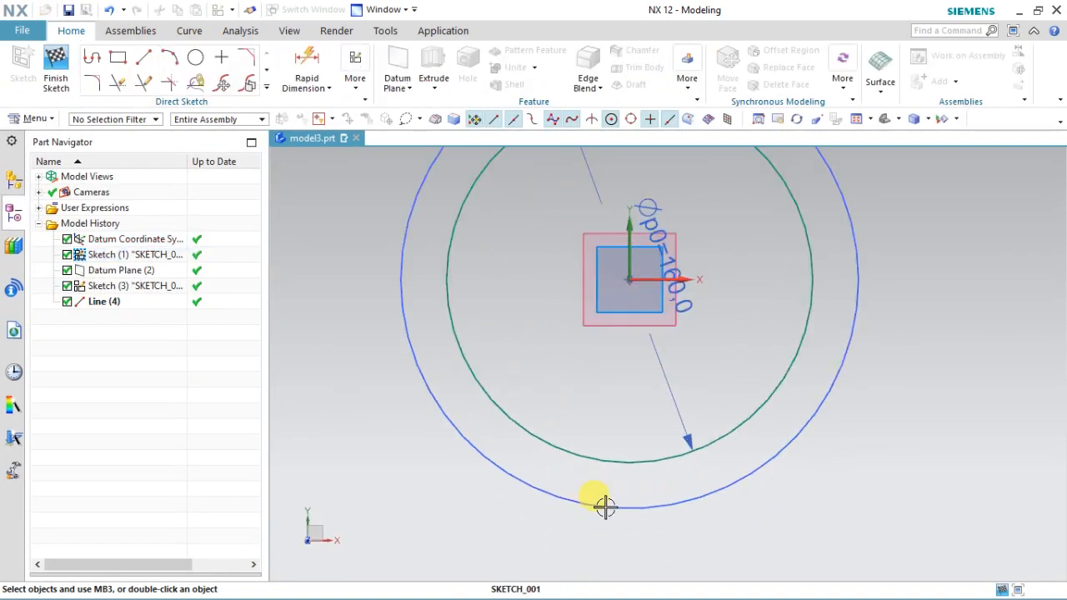
scroll(582, 505, down, 1)
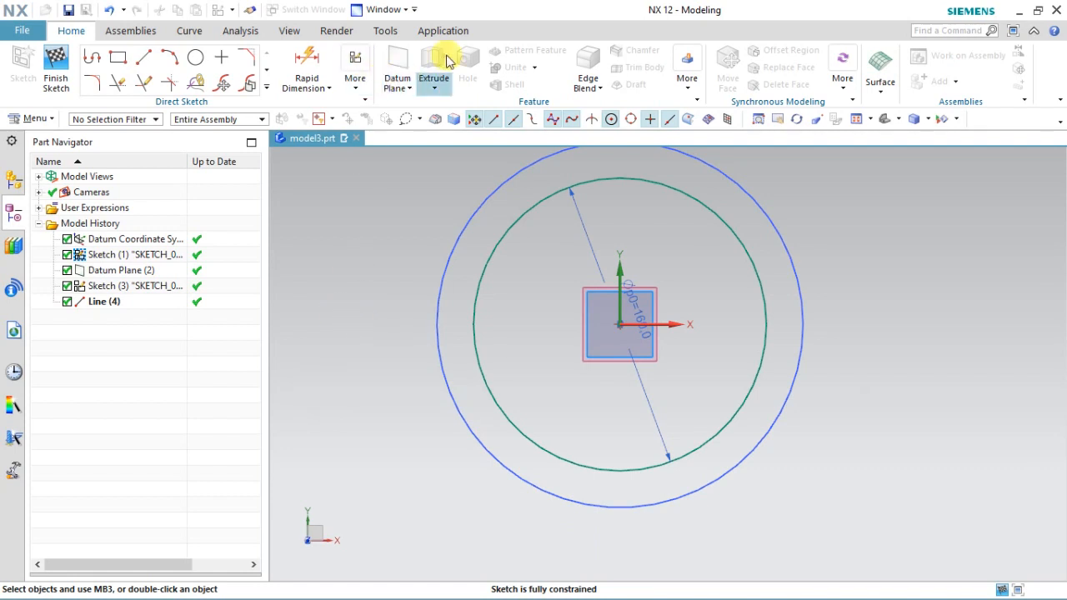
scroll(542, 425, down, 1)
scroll(559, 216, up, 1)
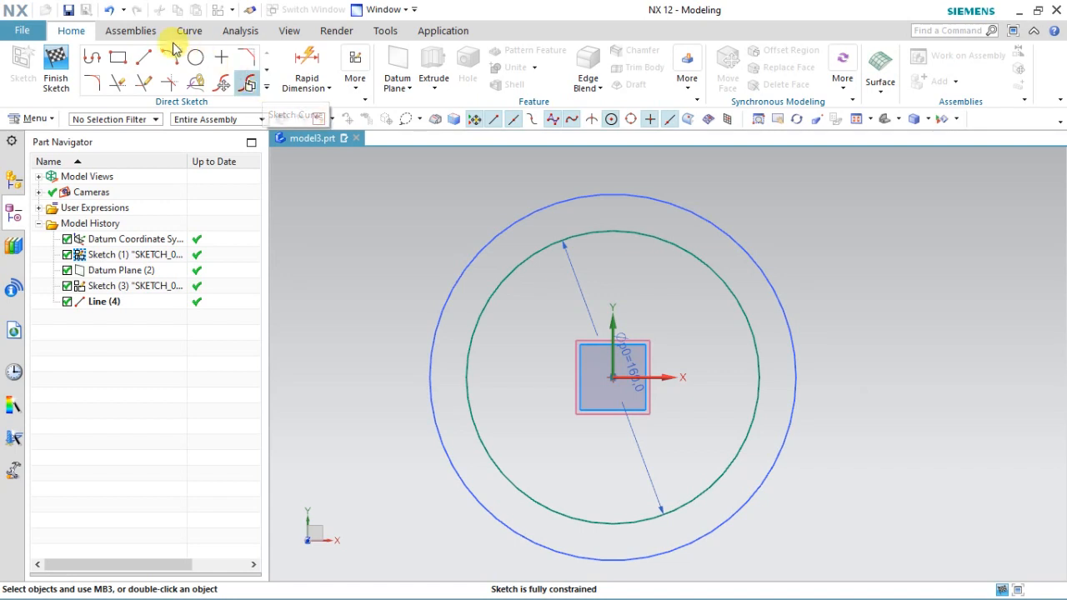
key(r)
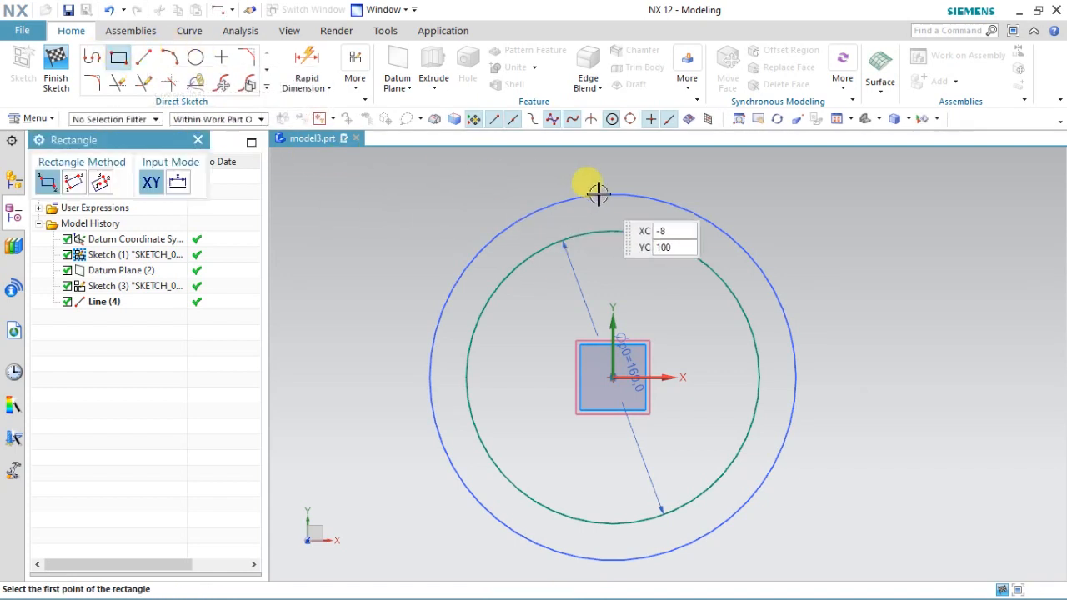
scroll(605, 209, up, 3)
scroll(632, 248, down, 2)
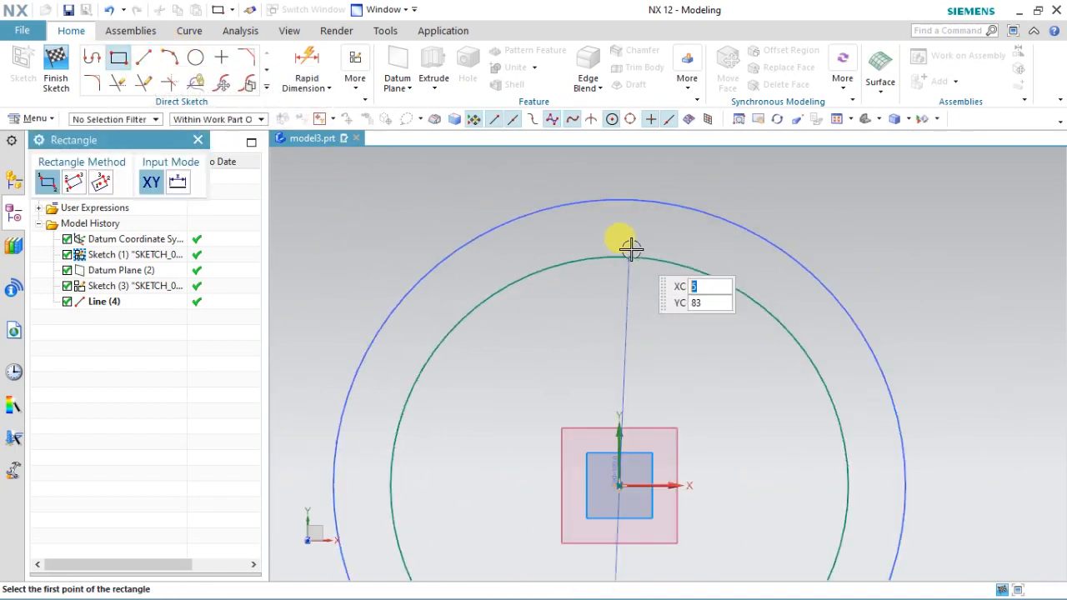
Step: Draw a vertical line about 108 mm up from the origin and a second one from its upper end down through the circles
click(144, 56)
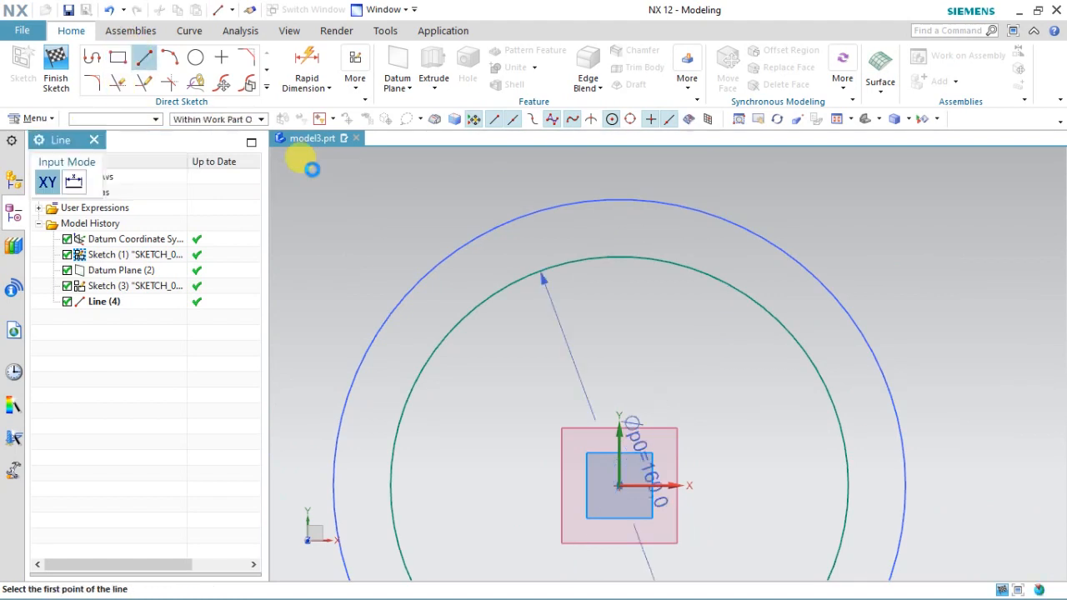
click(618, 486)
click(619, 177)
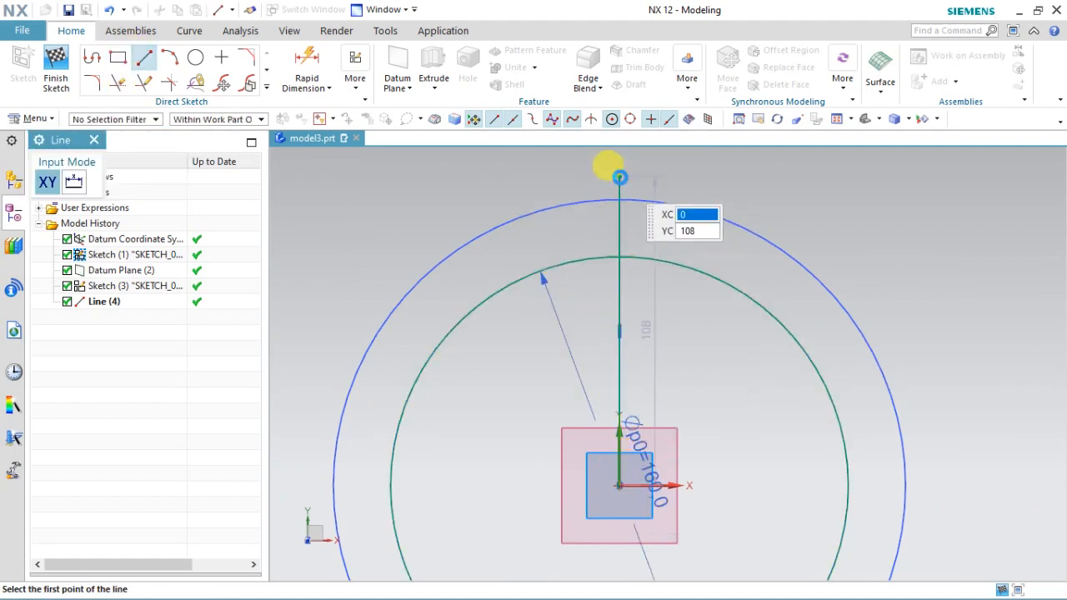
click(619, 177)
scroll(614, 191, down, 4)
click(614, 472)
Step: Draw a 7 mm horizontal line crossing the vertical line just above the 160 mm circle
scroll(633, 232, up, 5)
scroll(633, 231, up, 1)
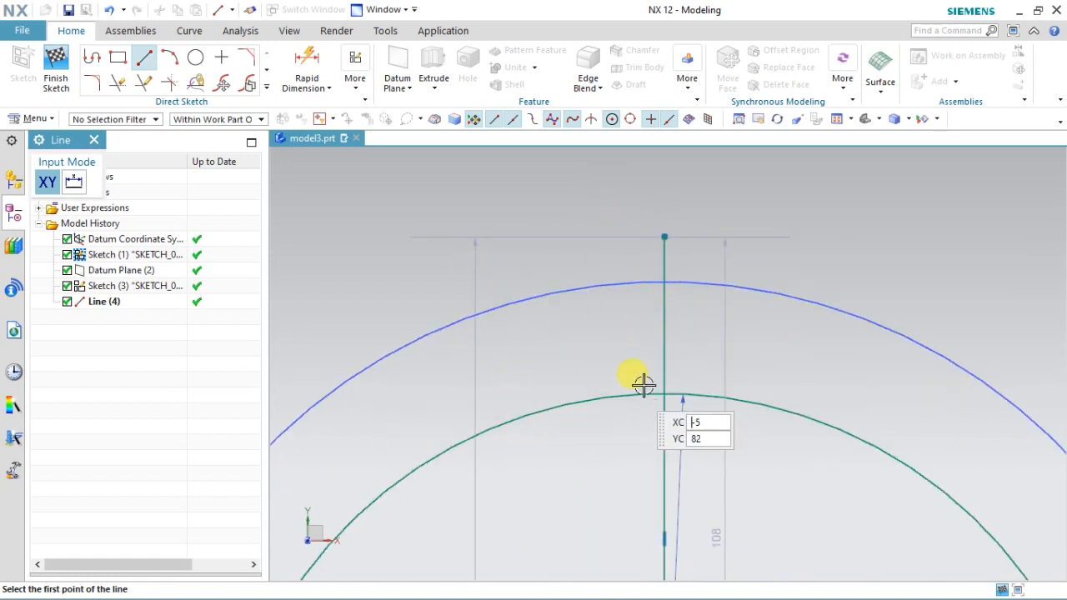
scroll(658, 367, up, 2)
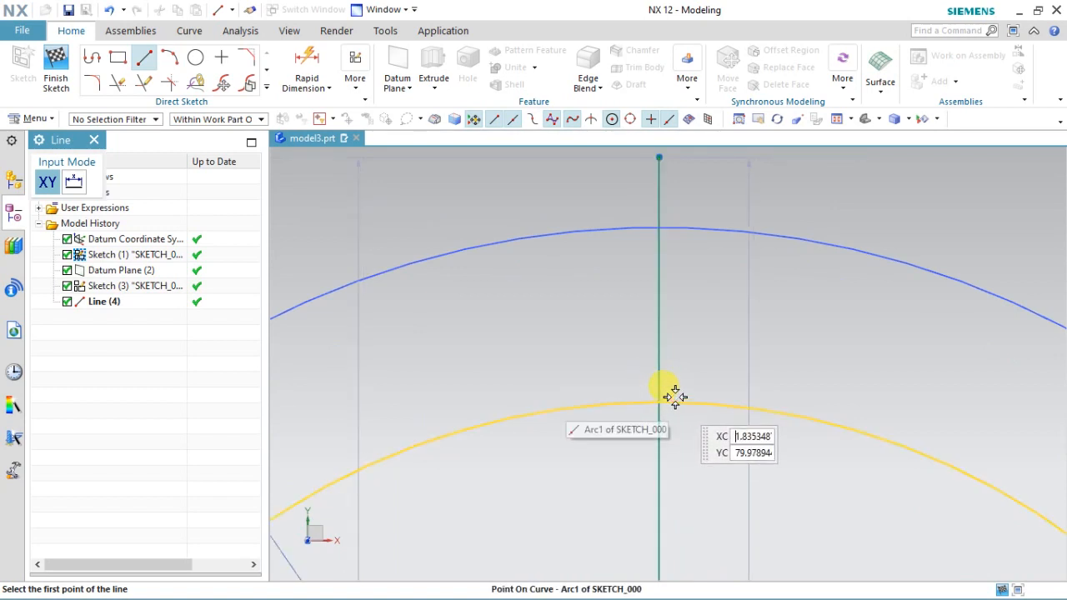
click(674, 396)
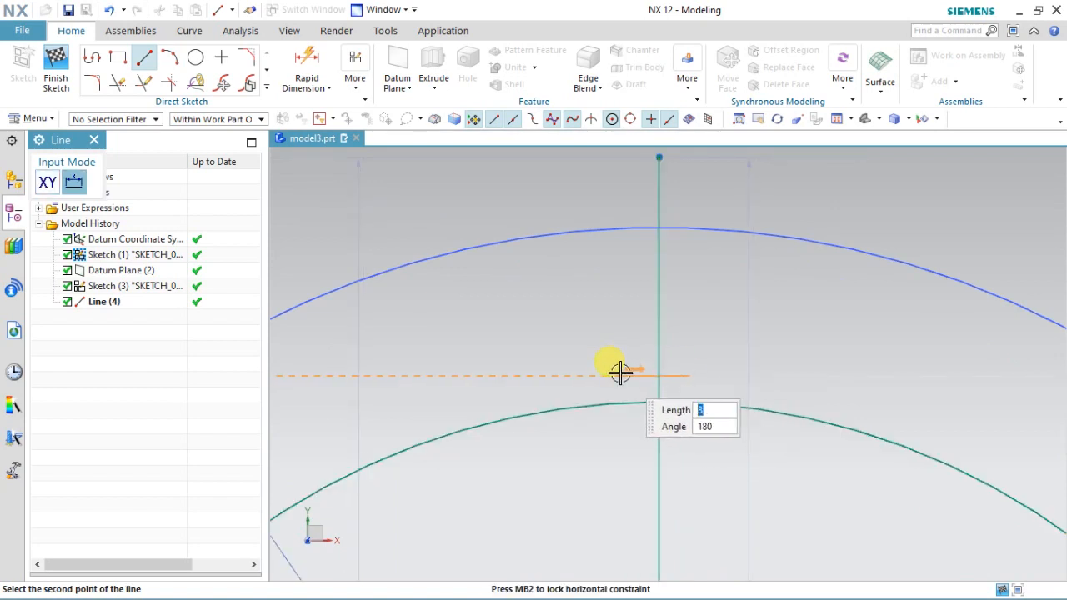
text(7)
key(Return)
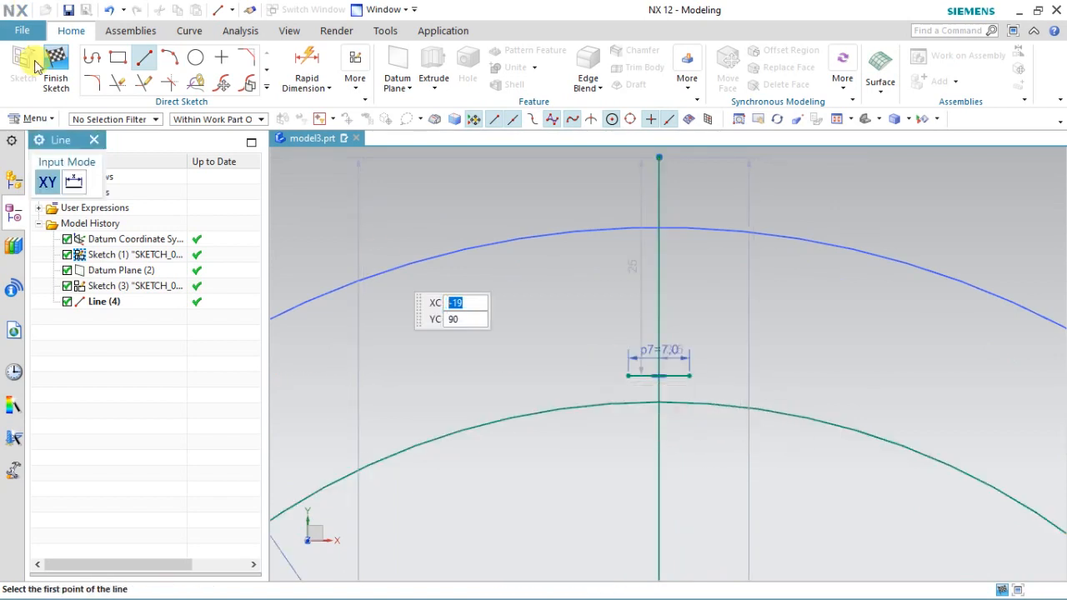
click(88, 139)
Step: Draw a vertical line from the short horizontal line's left end down across the circle and trim the part inside the circle
scroll(683, 383, up, 4)
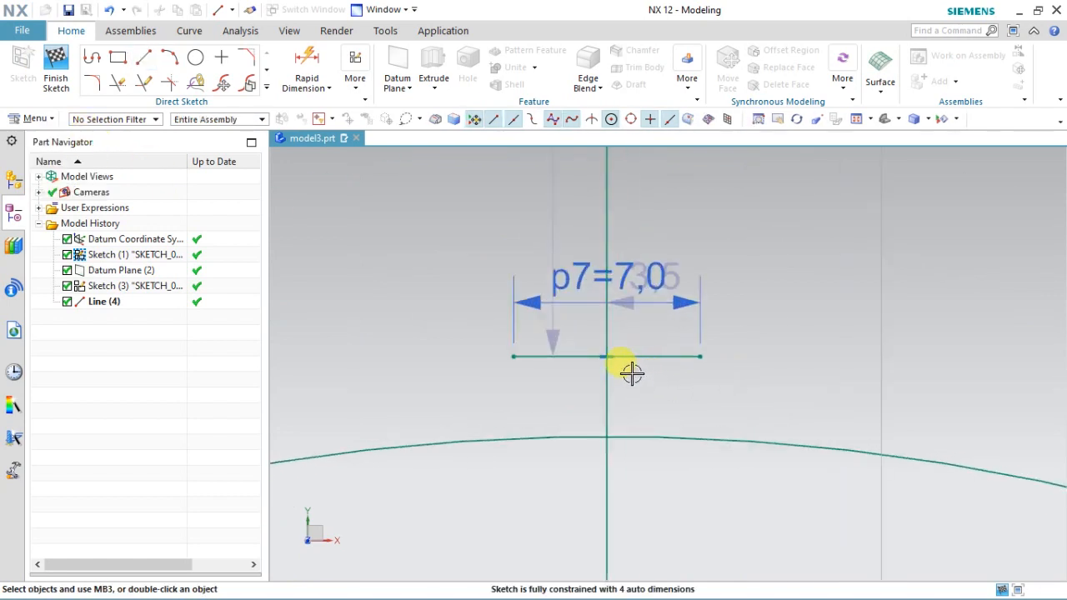
click(143, 57)
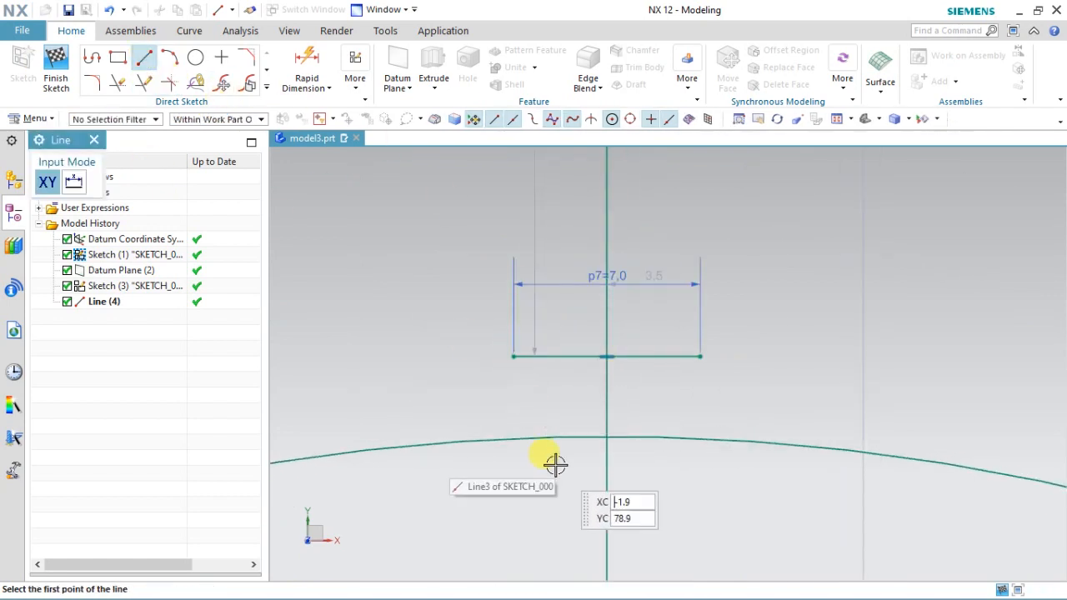
click(514, 356)
click(513, 476)
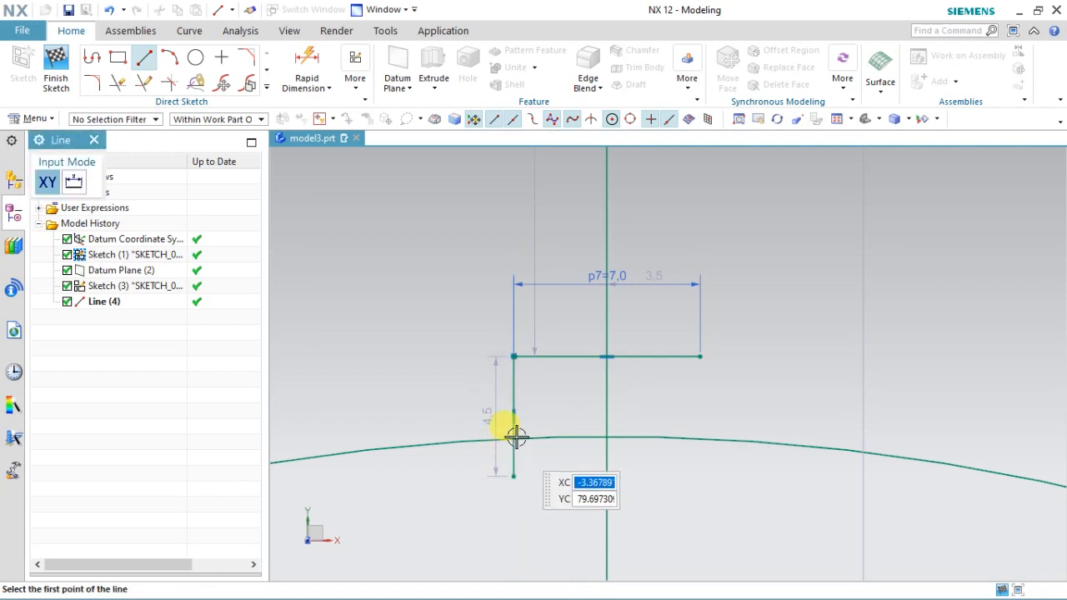
click(118, 83)
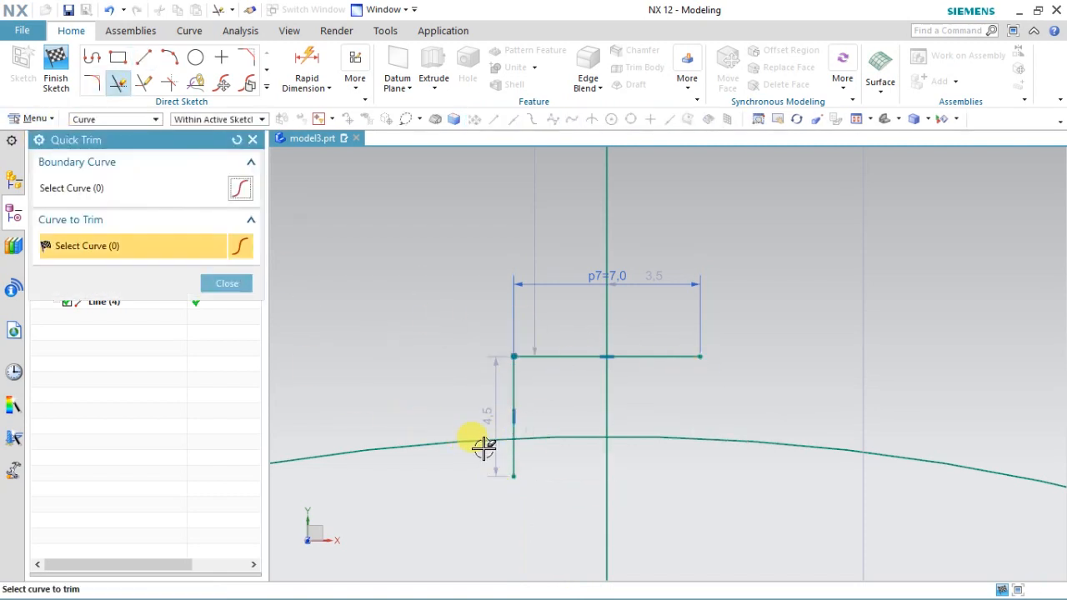
click(513, 465)
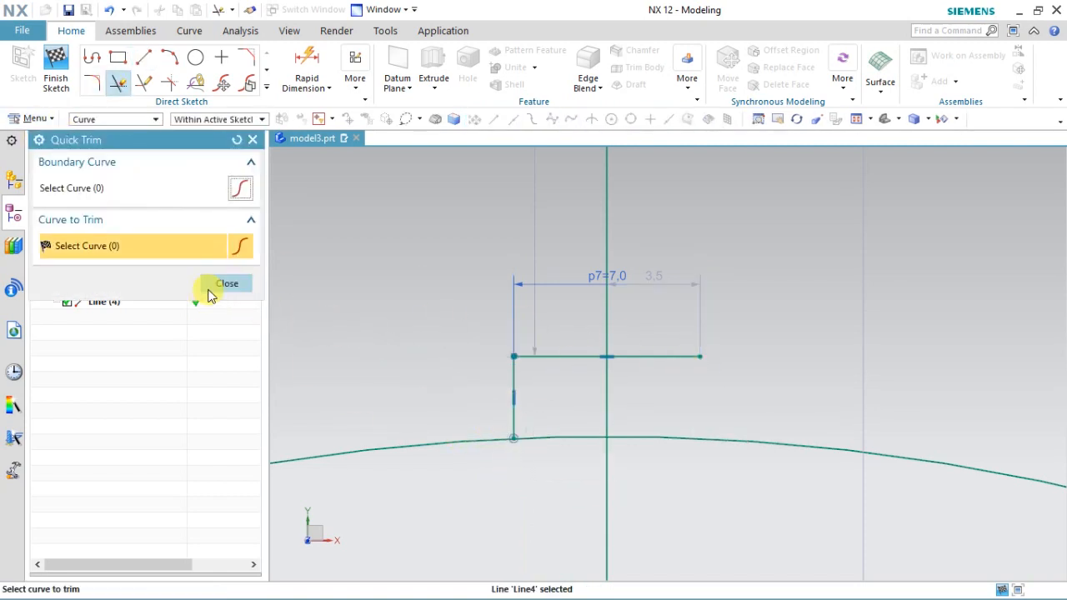
click(222, 284)
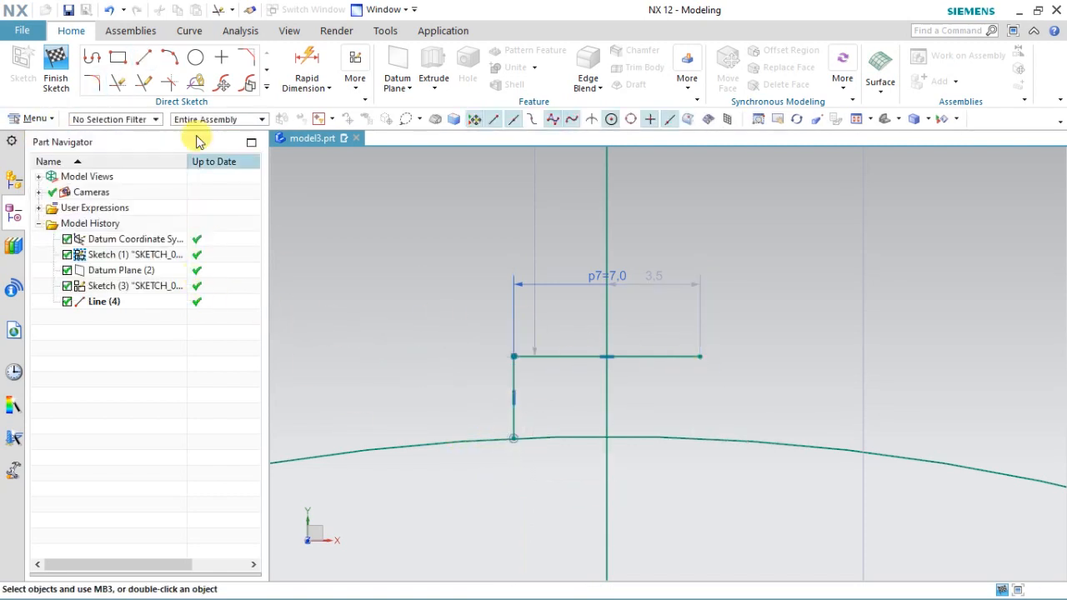
Step: Set the short horizontal line's length dimension to 6.5 mm
double_click(574, 278)
text(6)
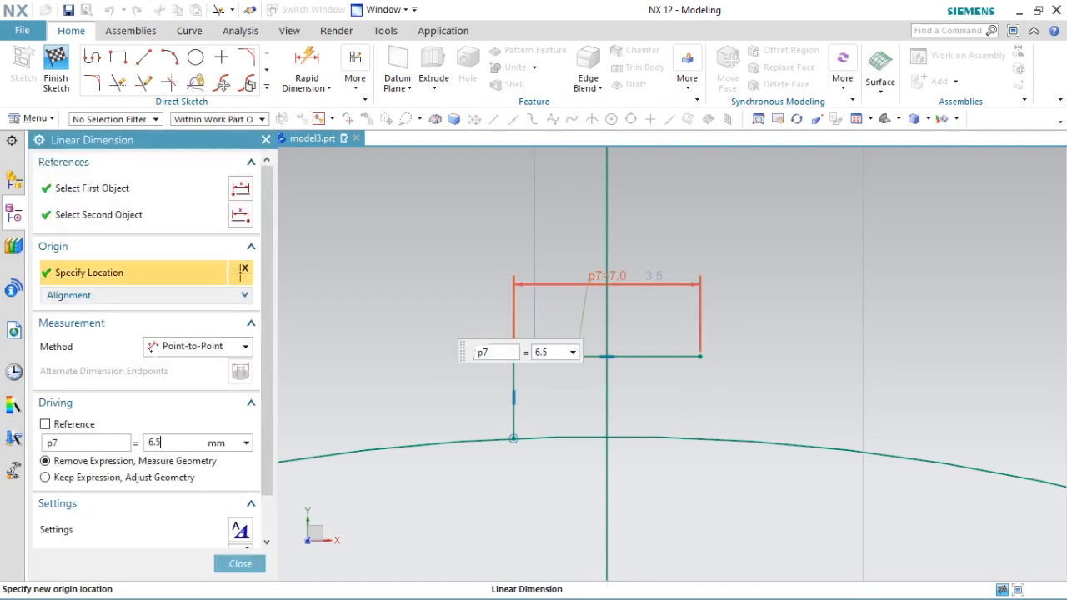
text(.5)
key(Return)
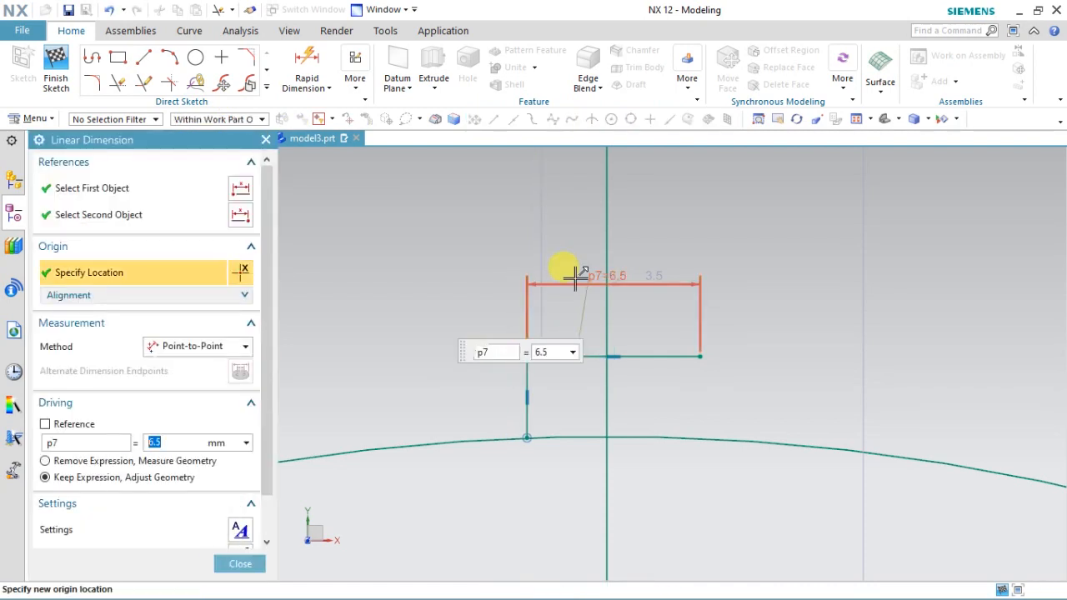
Step: Center the short horizontal line on the vertical line with a midpoint constraint
click(237, 562)
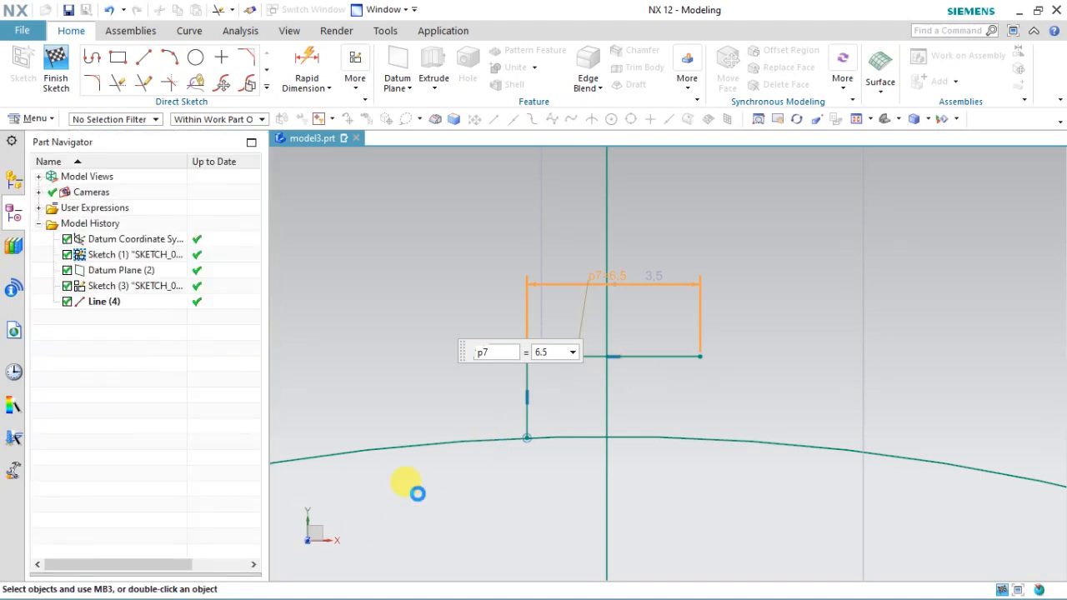
click(630, 361)
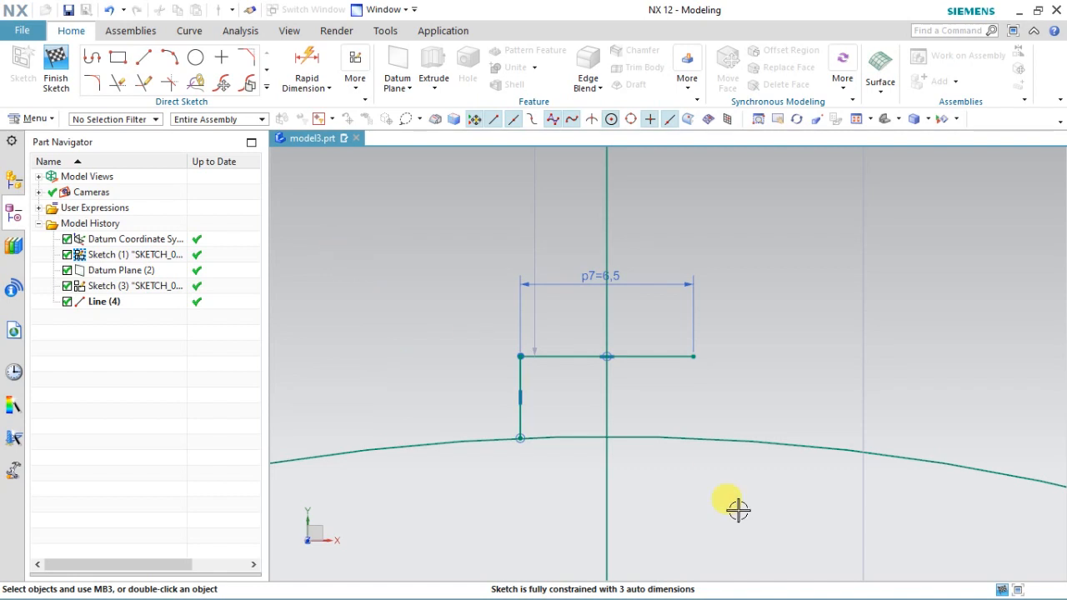
click(143, 57)
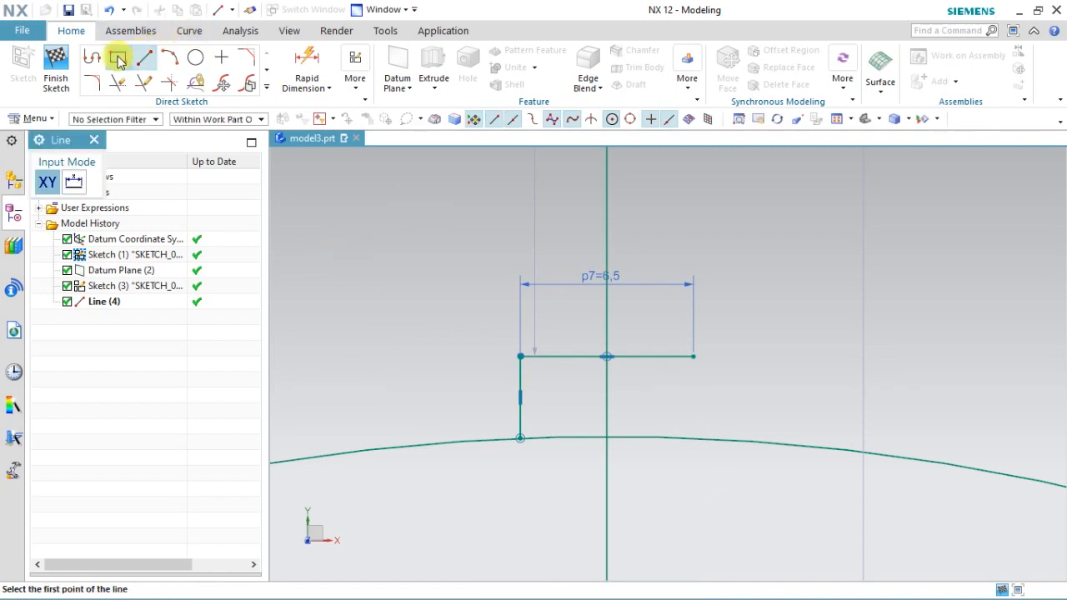
click(116, 59)
click(520, 357)
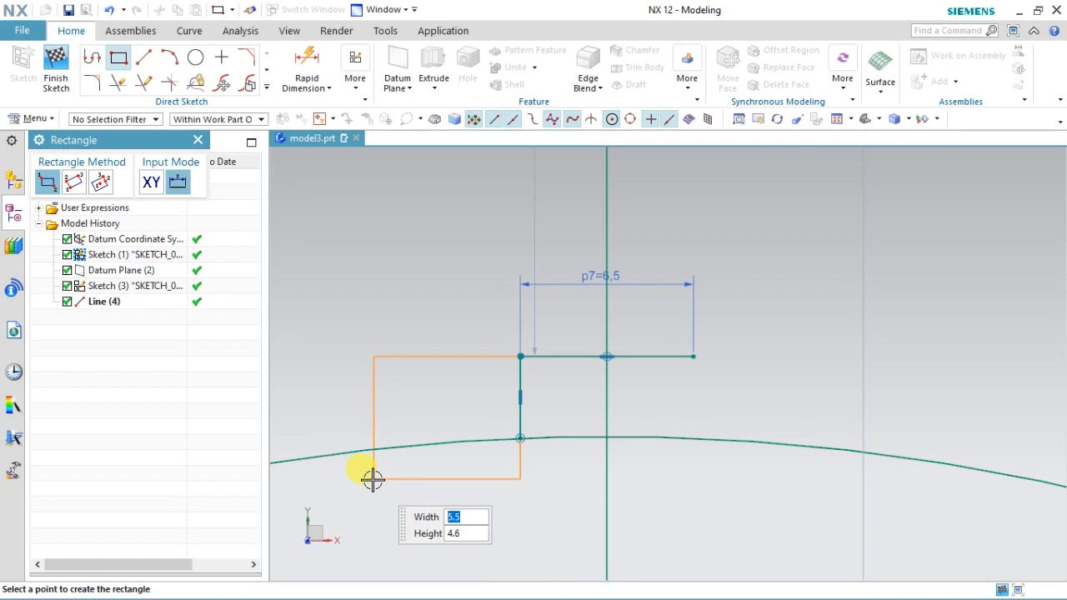
scroll(372, 479, down, 8)
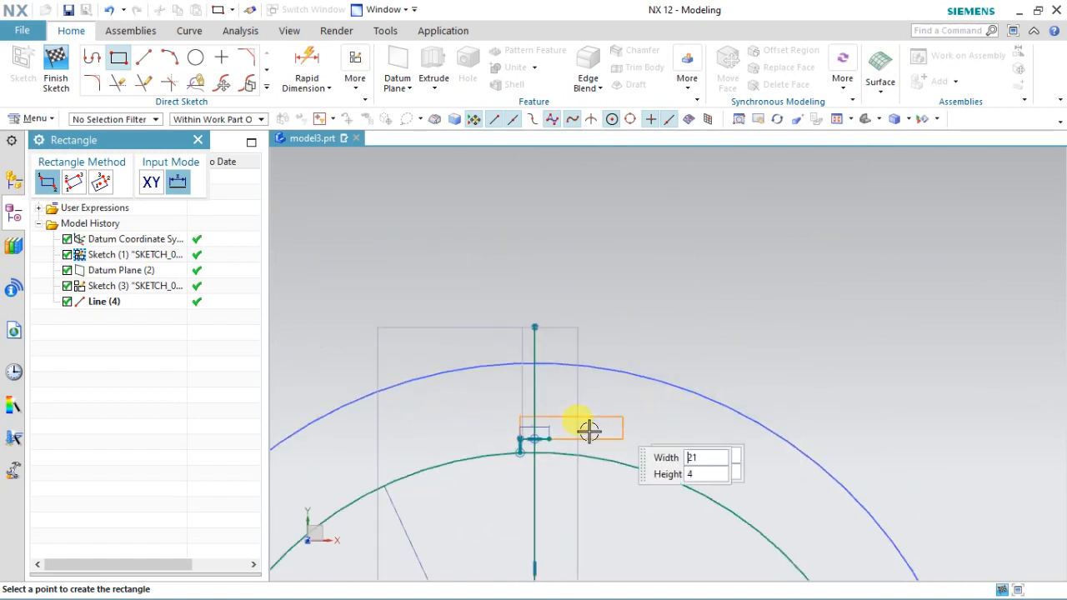
scroll(505, 465, up, 5)
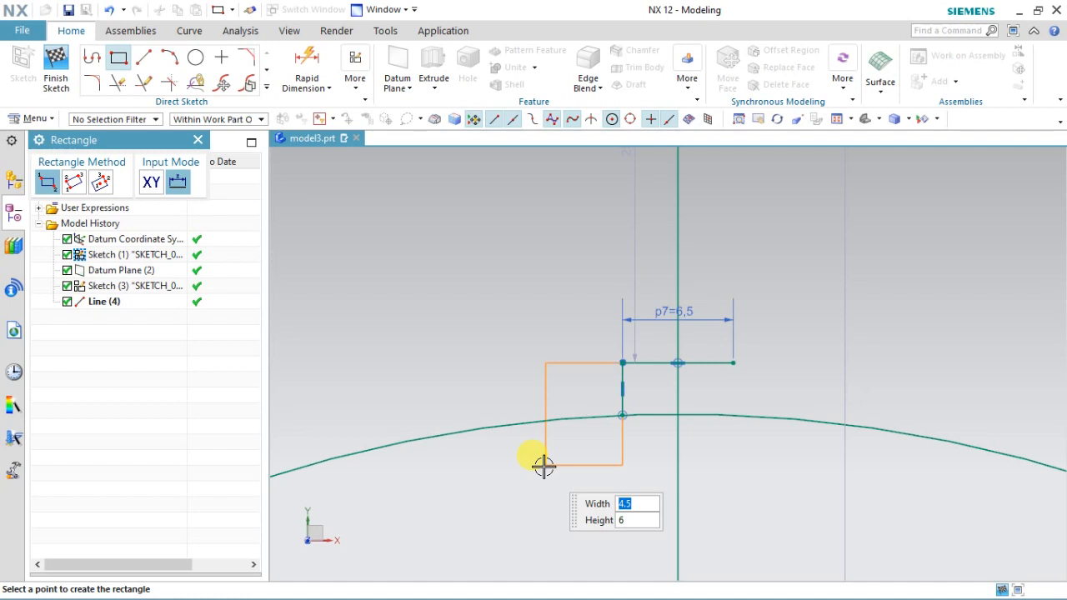
click(144, 57)
middle_click(583, 307)
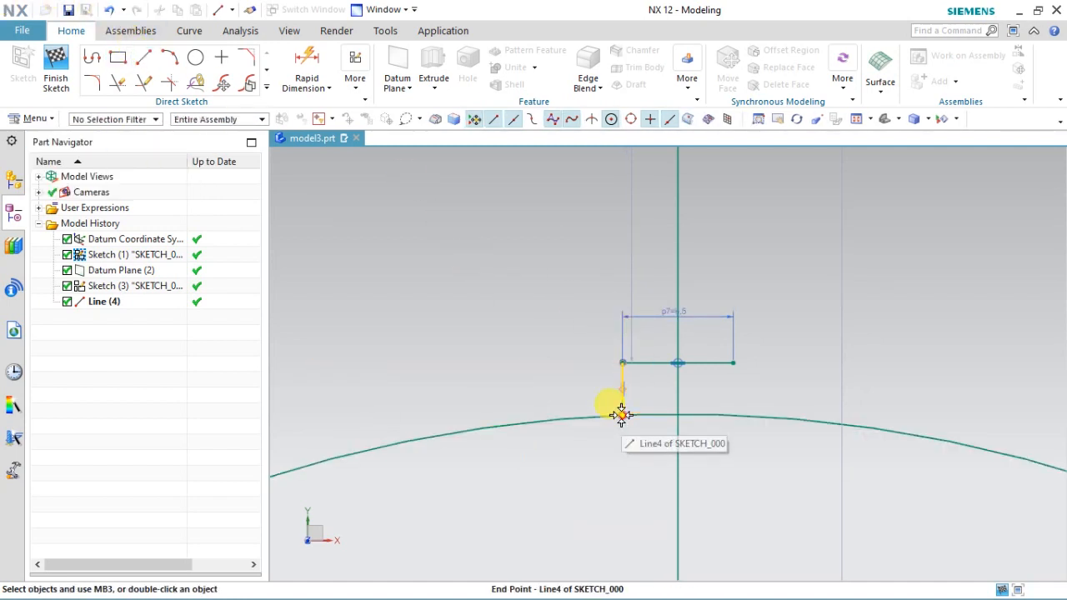
click(144, 56)
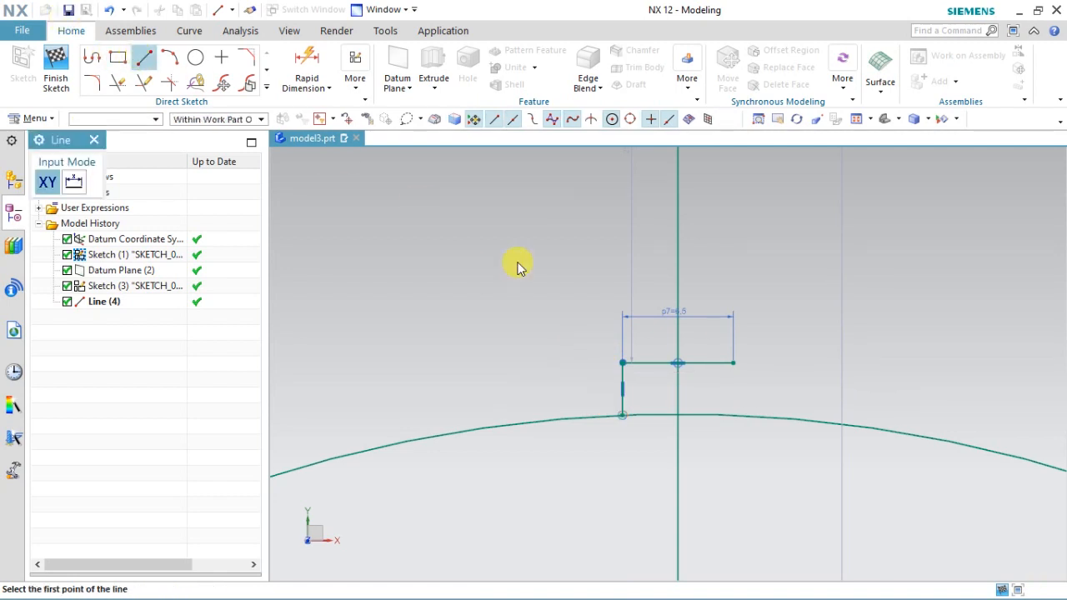
scroll(616, 404, up, 4)
scroll(584, 403, up, 4)
click(553, 458)
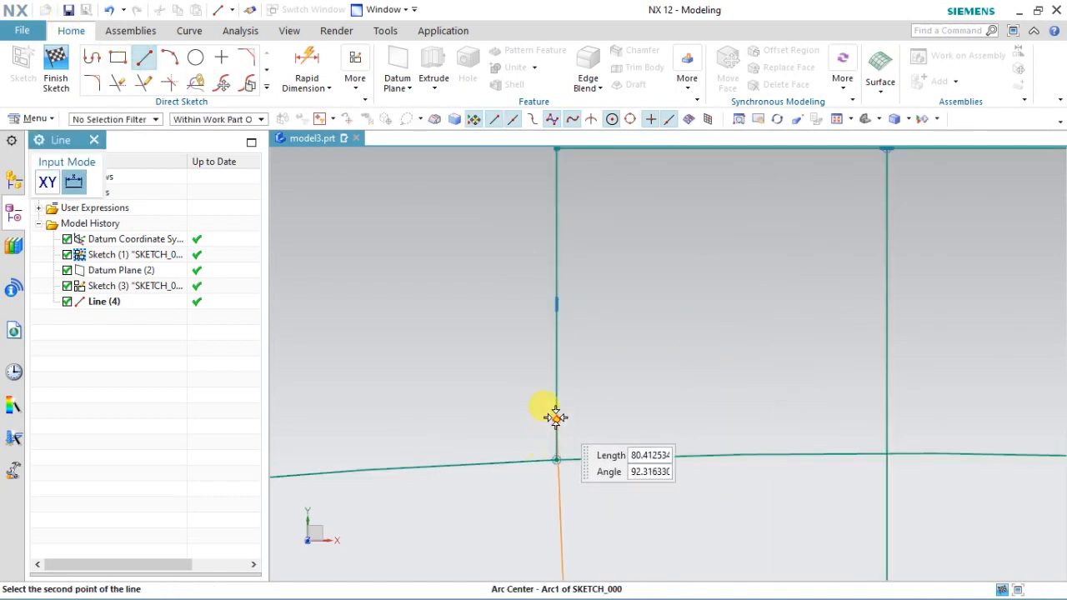
click(143, 57)
click(144, 56)
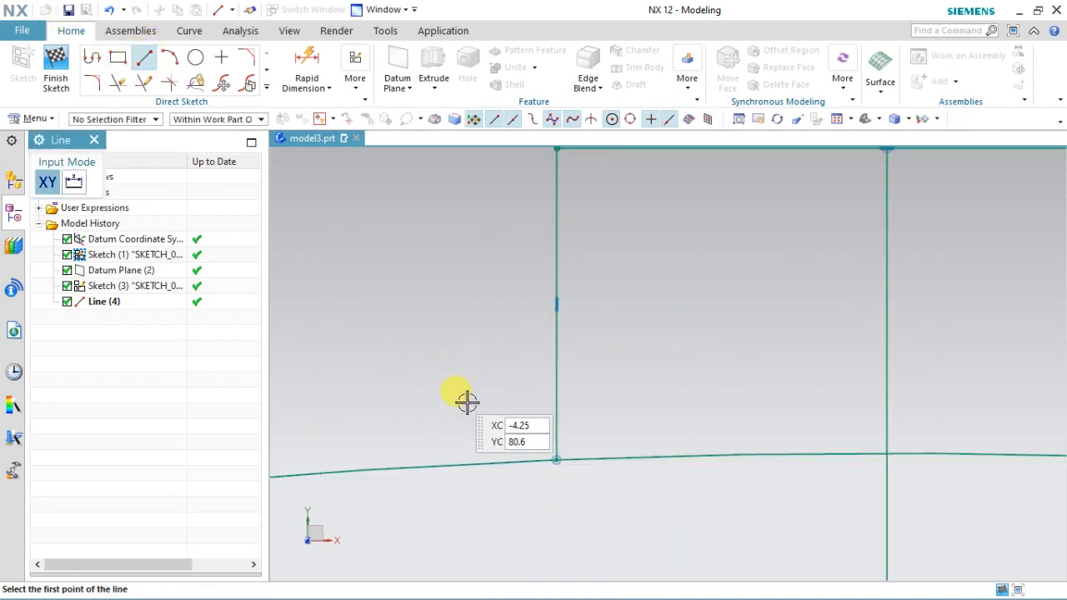
click(554, 457)
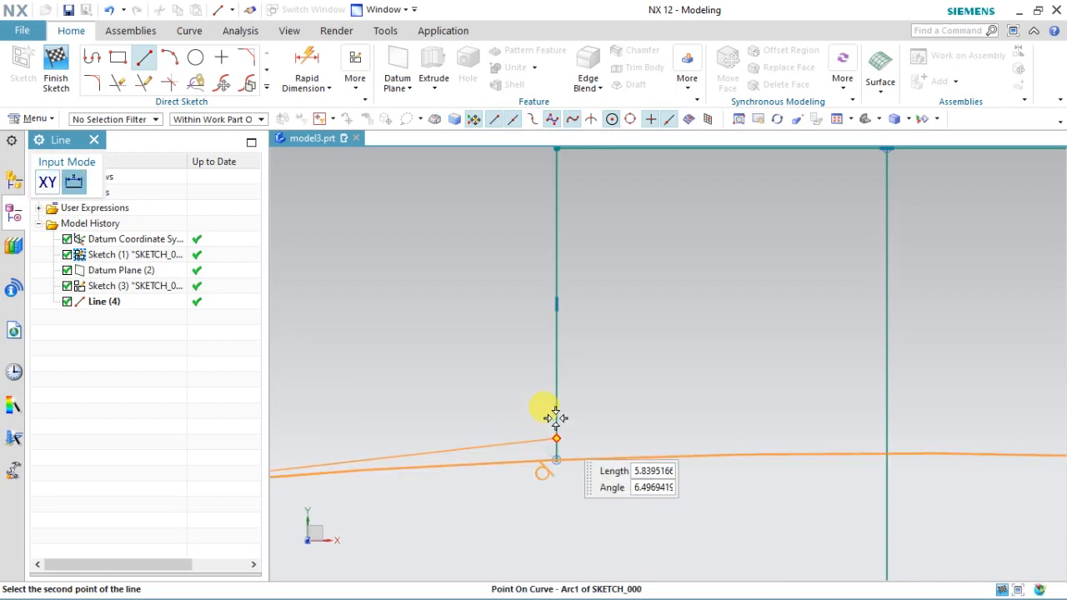
click(142, 58)
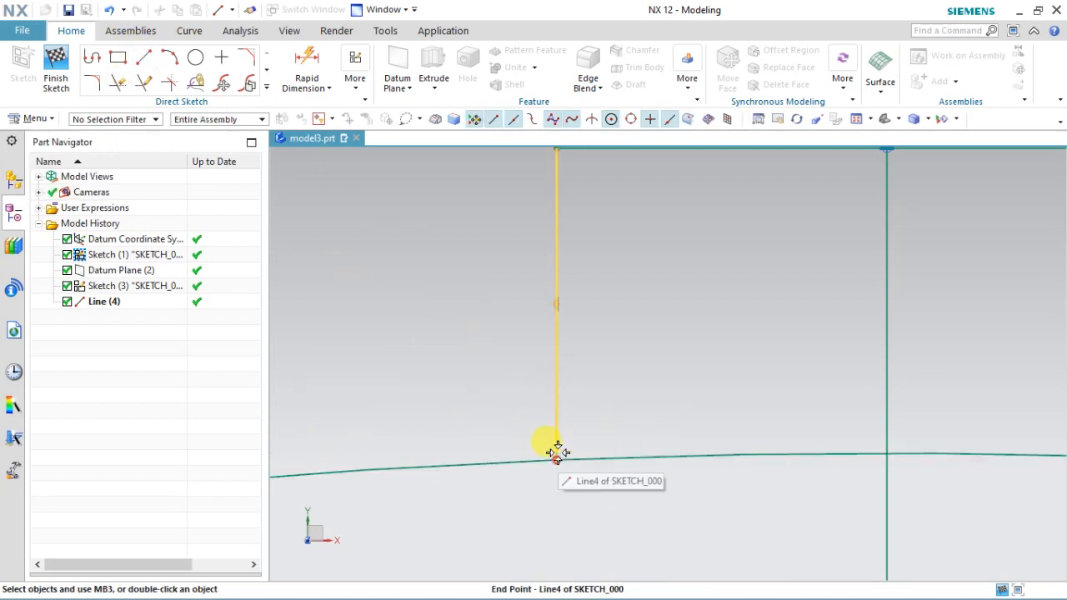
Step: Draw a 1 mm vertical line at 90° up from the point where the short side line meets the circle
click(144, 56)
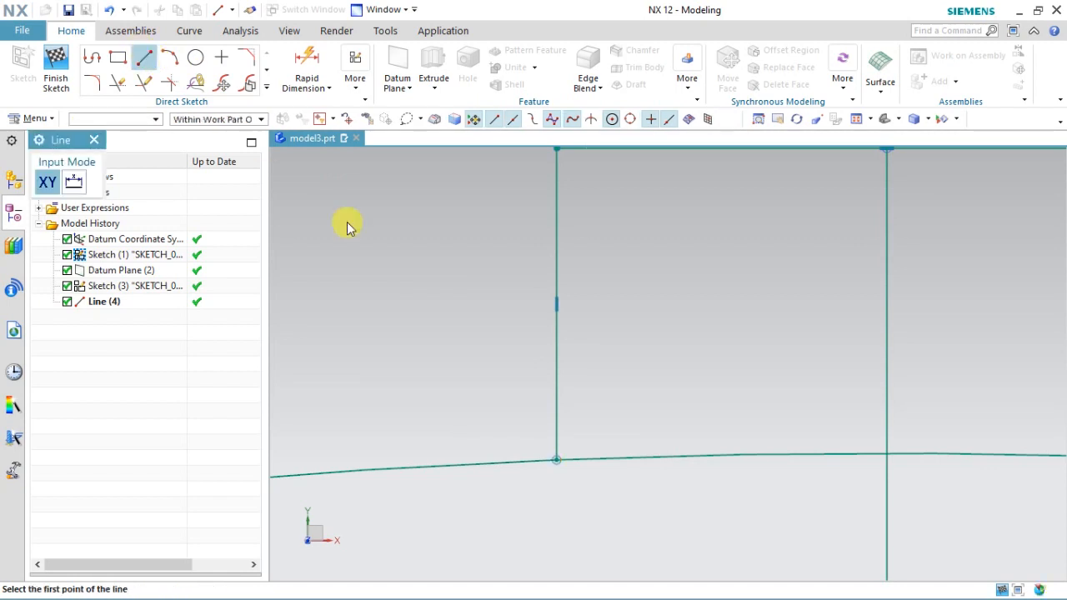
click(555, 459)
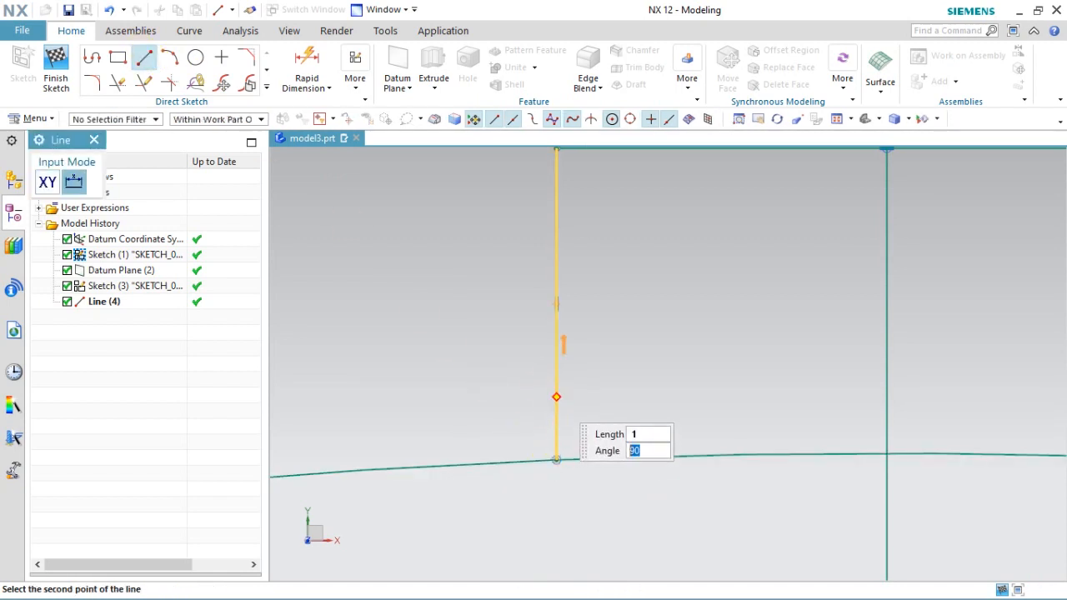
click(555, 397)
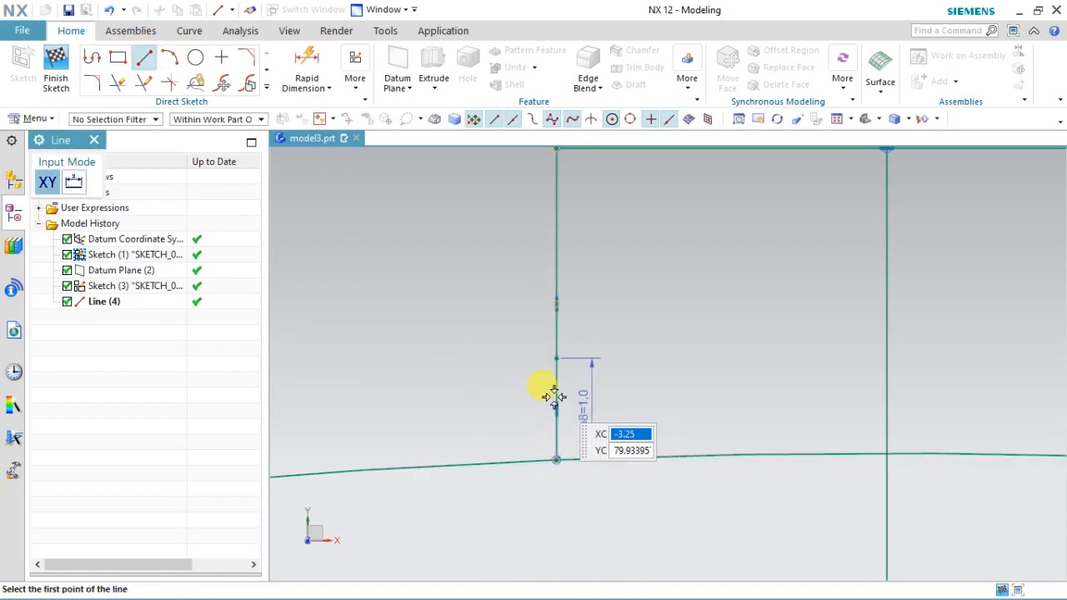
Step: Trim away the longer side line between the 1 mm line and the 6.5 mm horizontal line
click(116, 84)
click(556, 251)
scroll(559, 335, down, 2)
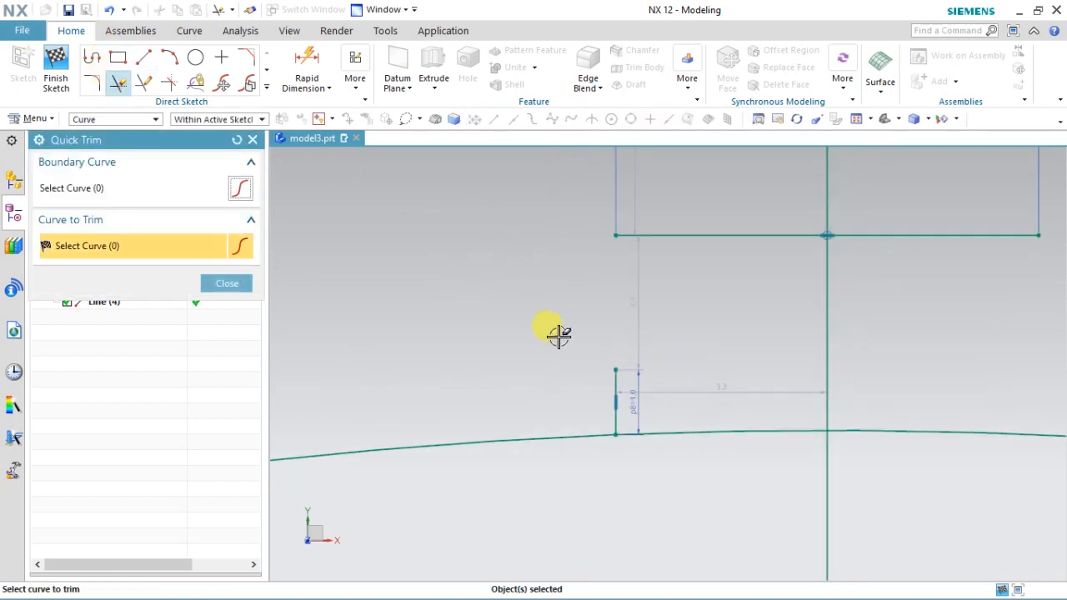
click(225, 282)
Step: Draw a 7 mm horizontal line at 180° from the upper end of the 1 mm vertical line
click(144, 57)
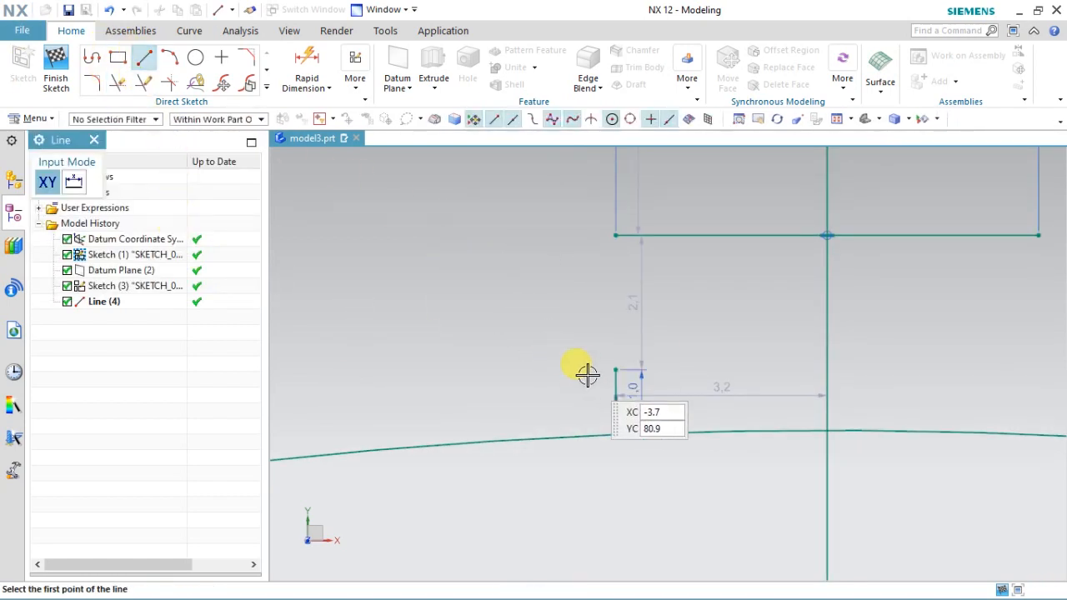
click(614, 370)
scroll(615, 369, down, 3)
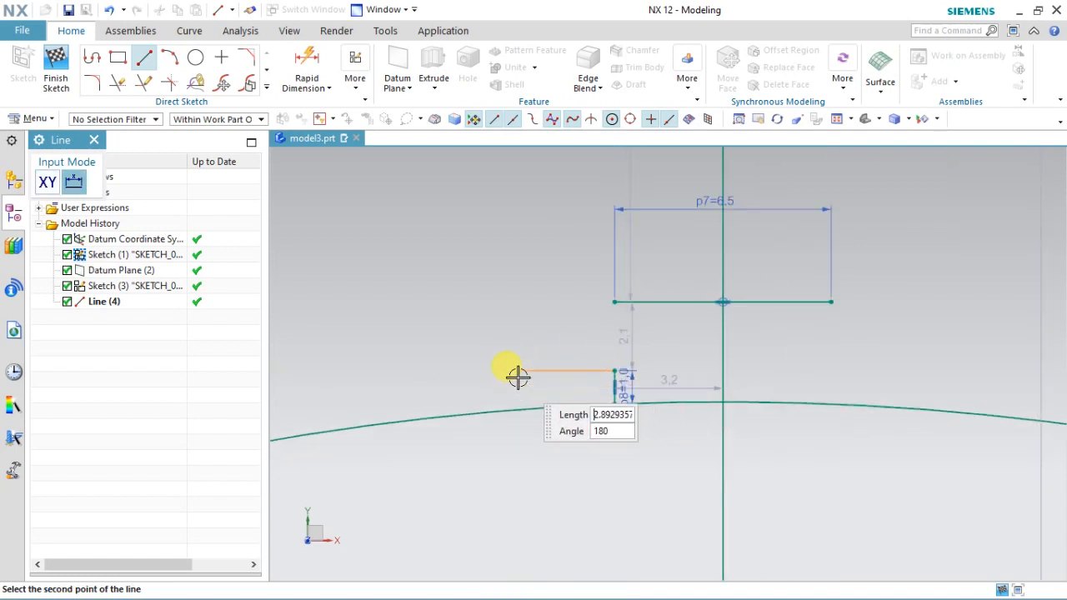
scroll(513, 376, up, 1)
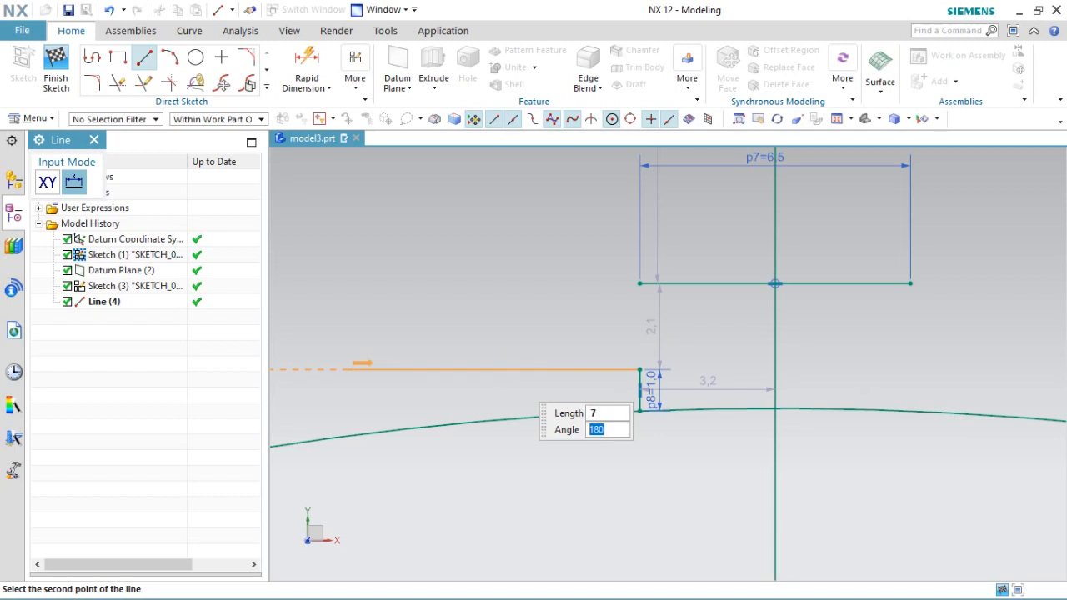
key(Return)
Step: Draw a vertical line about 2.8 mm long down from the 7 mm line's free end across the circle
scroll(683, 322, down, 2)
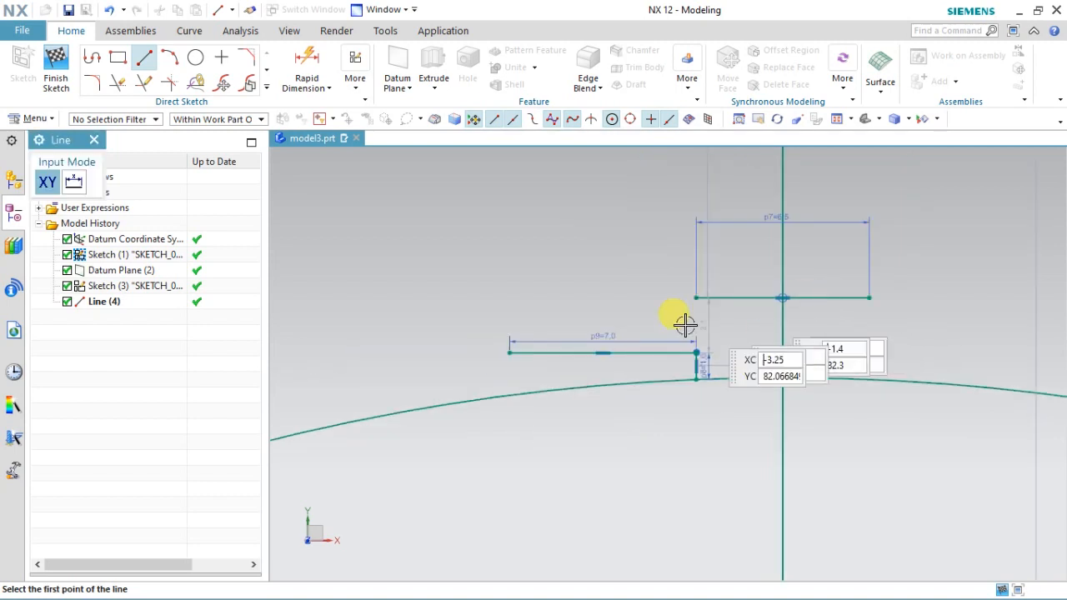
scroll(508, 357, up, 3)
click(517, 351)
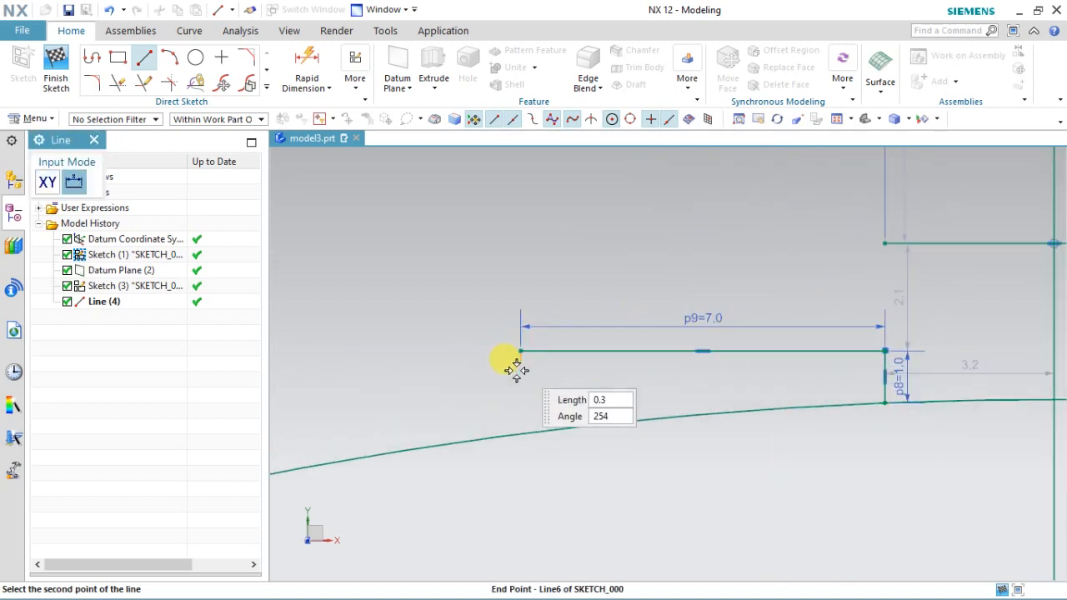
click(506, 493)
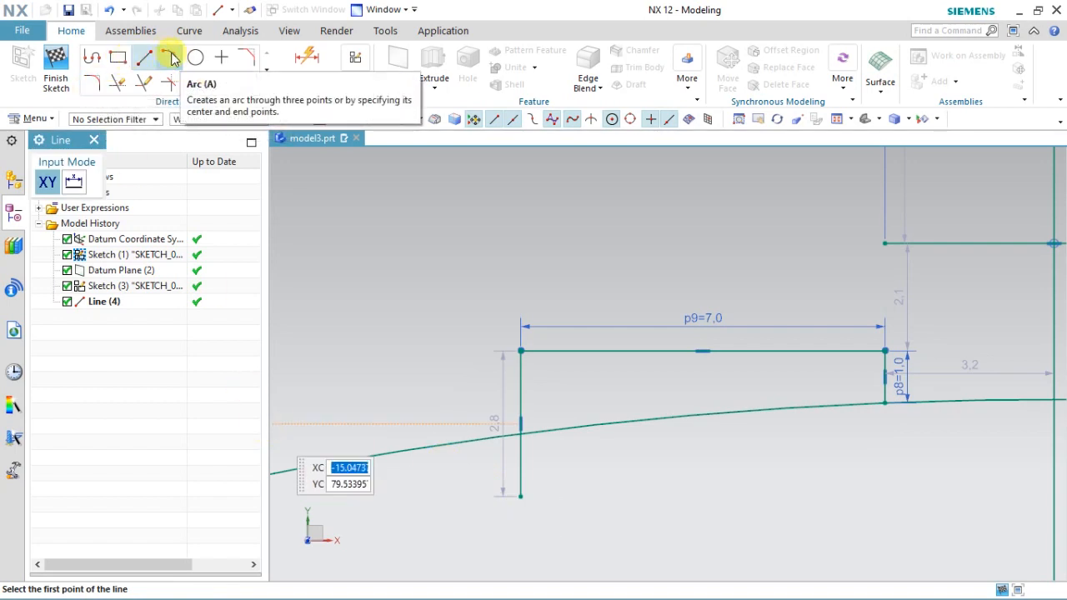
Step: Offset the base circle outward by 1 mm
click(263, 85)
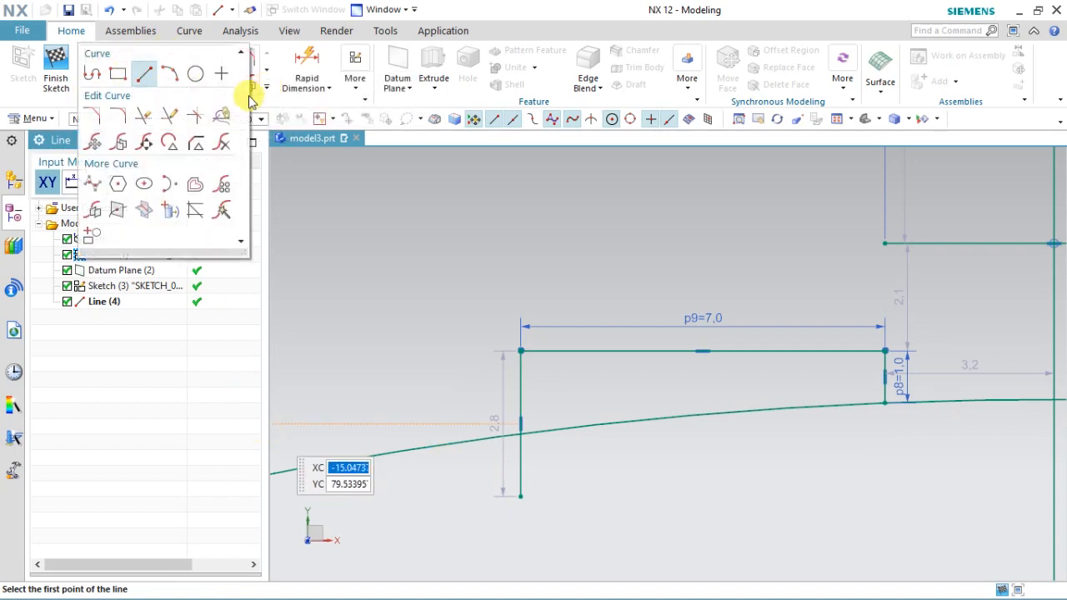
click(192, 190)
click(673, 419)
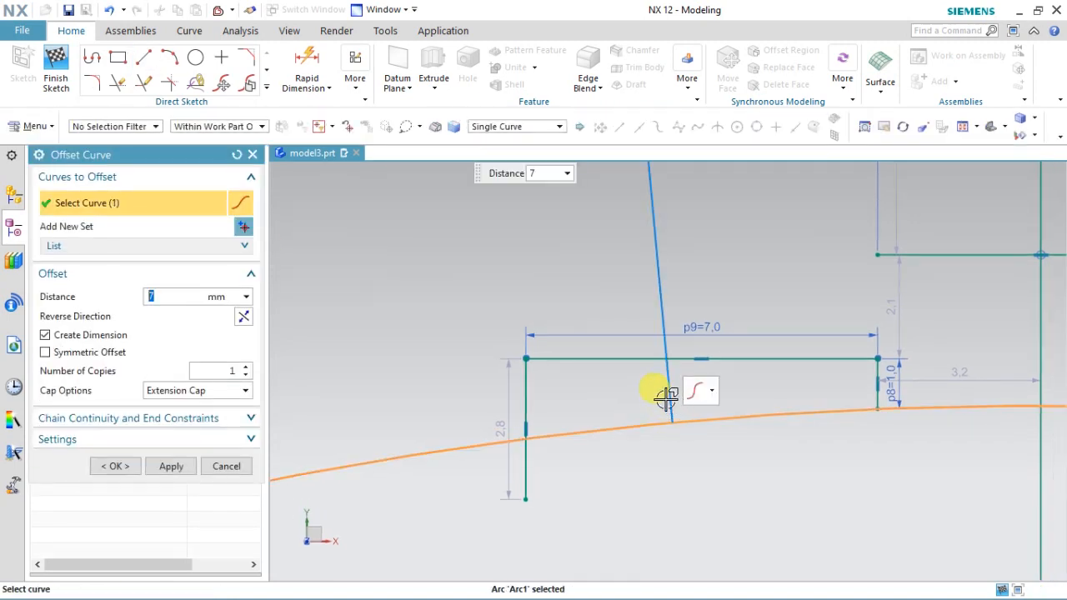
scroll(671, 402, down, 4)
drag(667, 300, 682, 388)
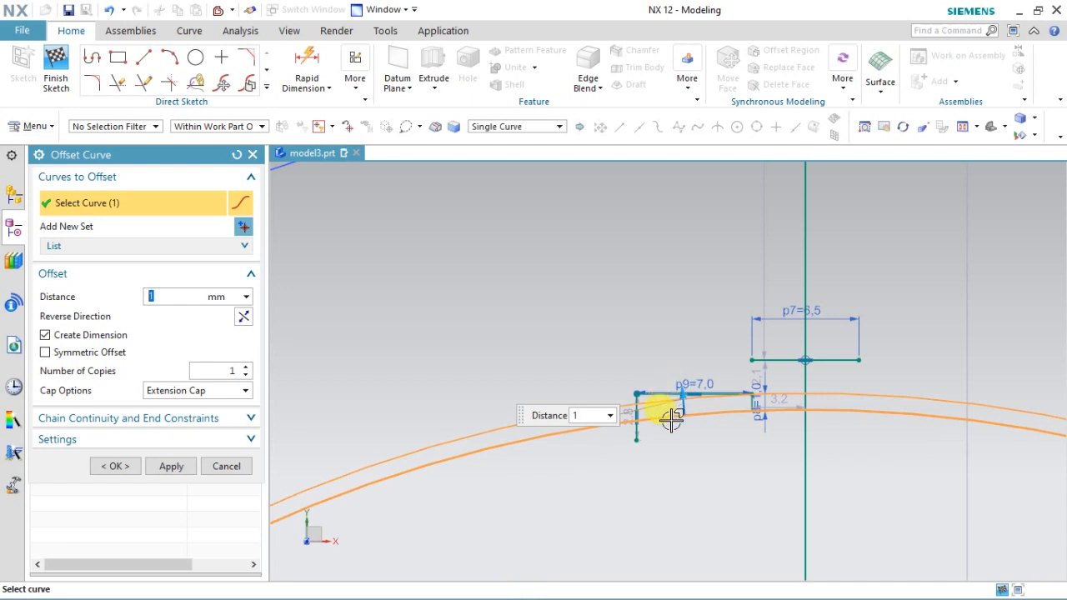
scroll(673, 419, up, 5)
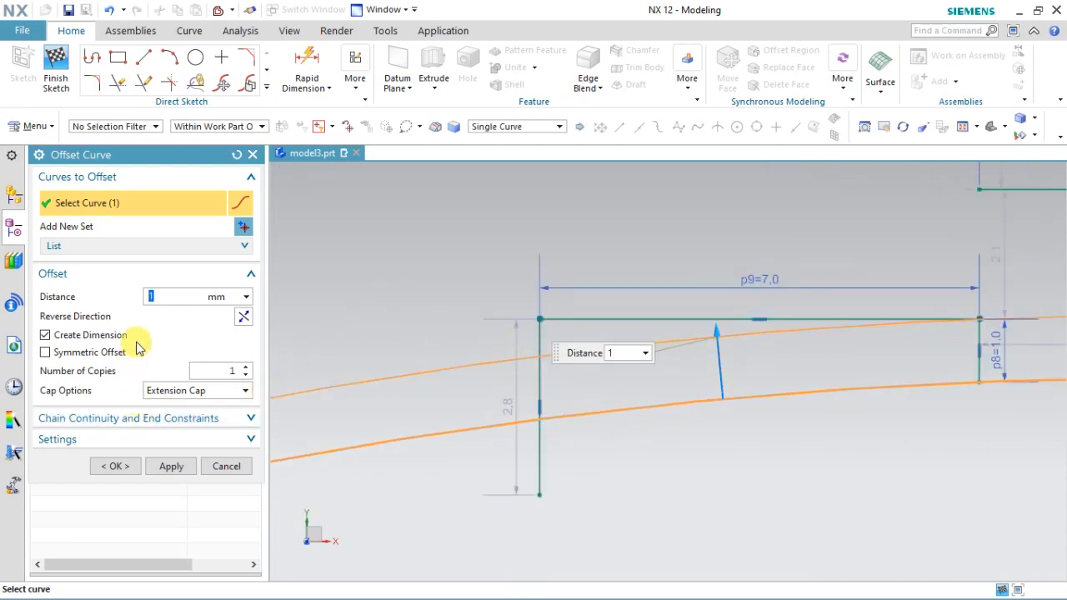
click(127, 468)
Step: Trim the offset circle outside the 2.8 mm vertical line, that line's part above the offset curve, and the 7 mm horizontal line
click(117, 82)
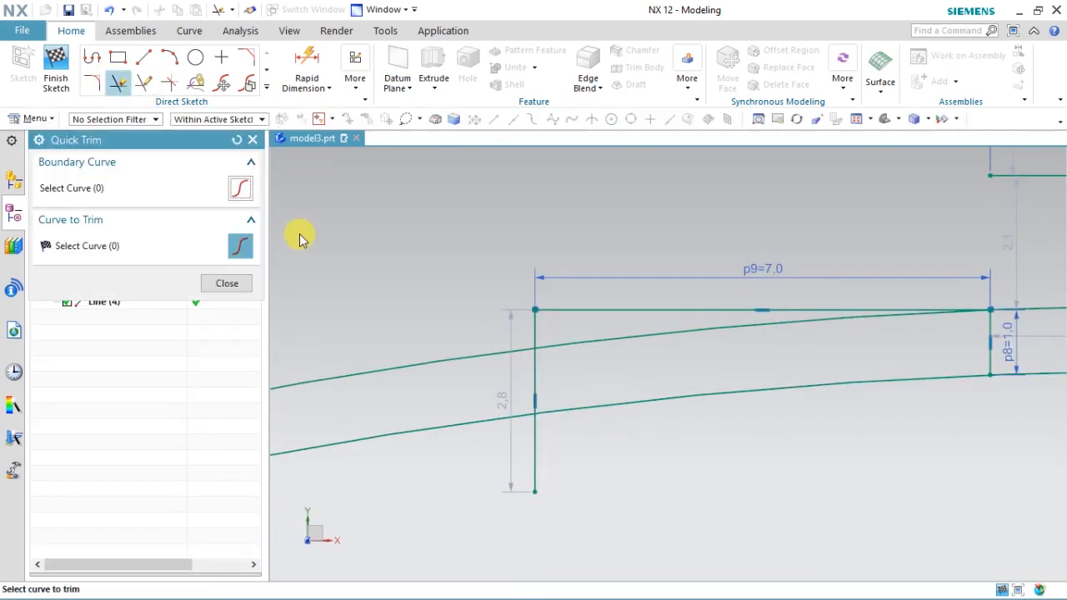
click(468, 361)
click(539, 325)
click(550, 310)
Step: Try to trim the offset curve beyond the 1 mm vertical line and undo the trims
scroll(531, 309, down, 3)
scroll(797, 305, up, 4)
click(727, 317)
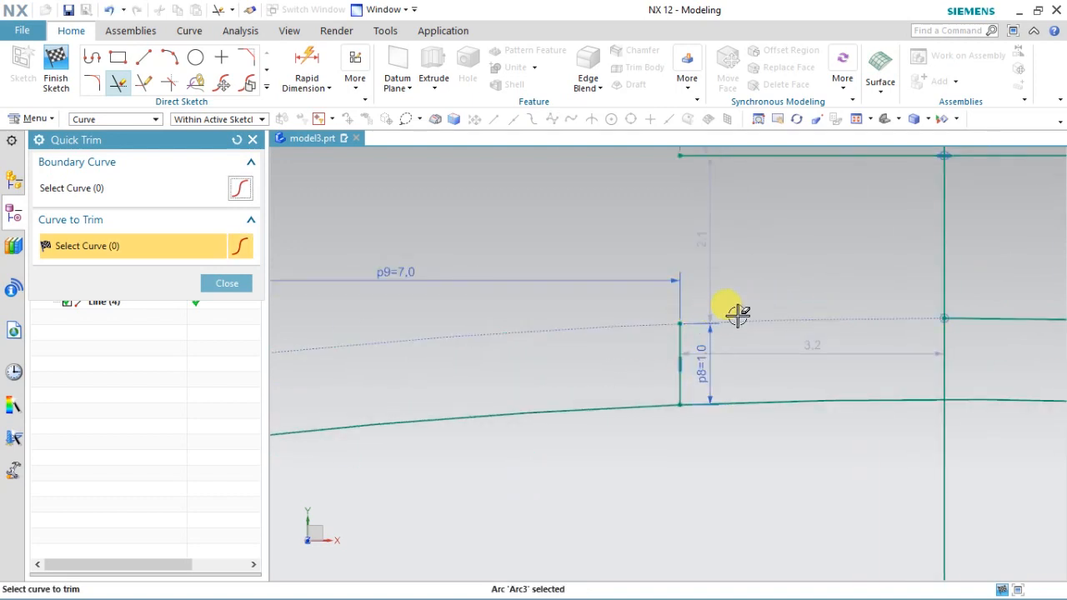
scroll(845, 309, down, 3)
scroll(726, 317, up, 3)
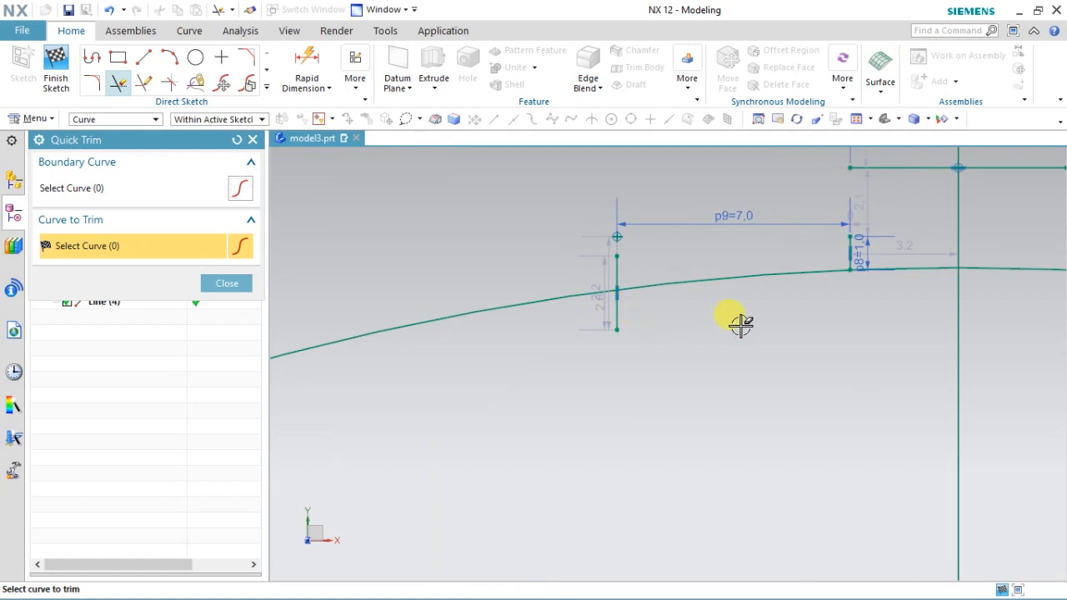
key(ctrl+z)
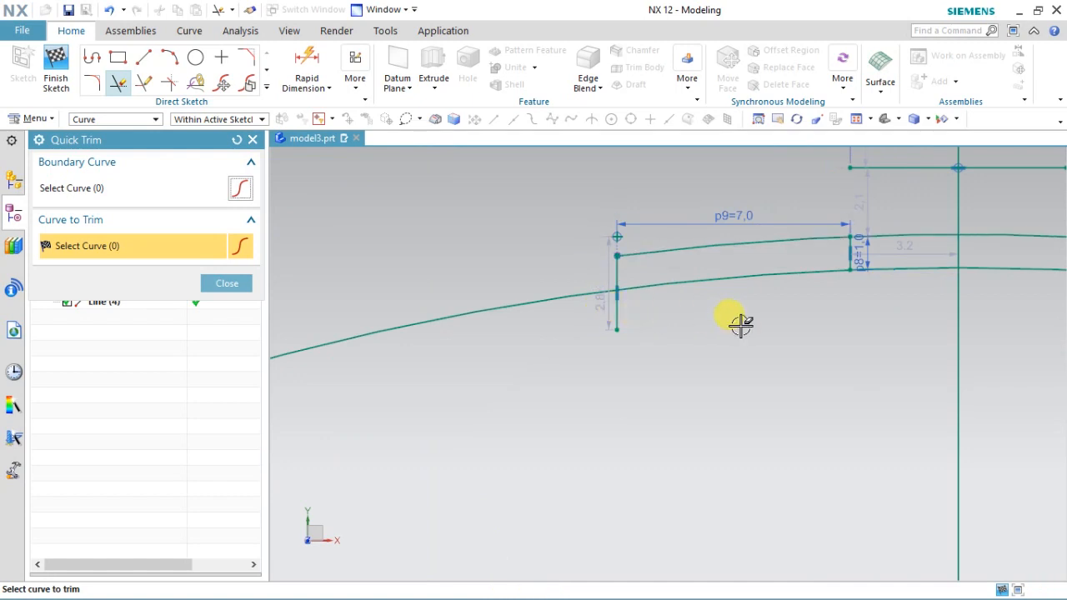
scroll(867, 237, up, 4)
click(866, 244)
key(ctrl+z)
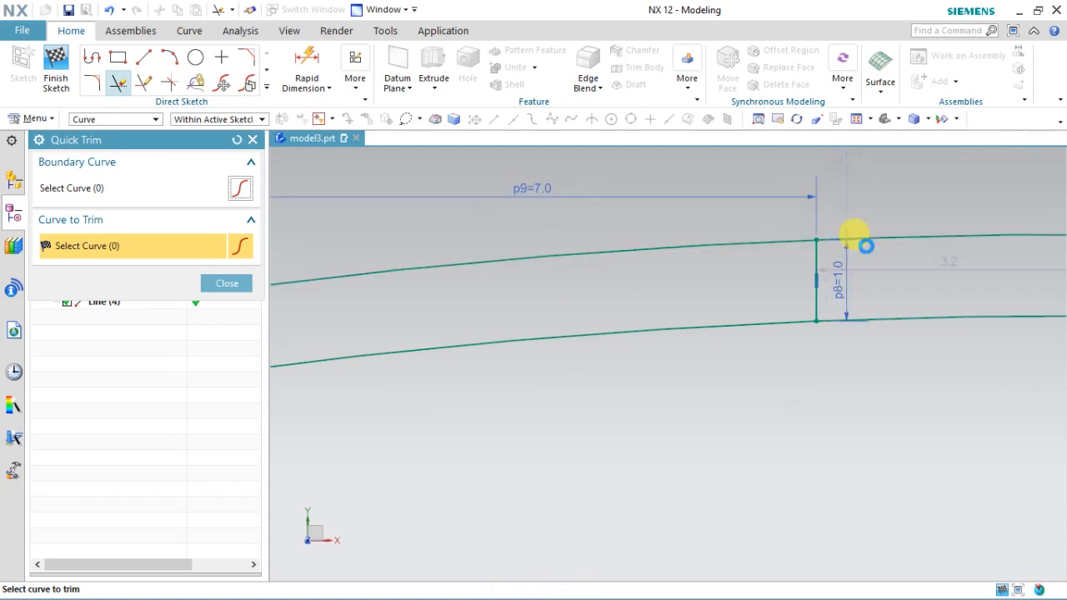
Step: Draw a three-point arc with a radius of about 80.7 mm from the 1 mm vertical line's upper end to the 2.8 mm line's upper end
scroll(770, 236, up, 3)
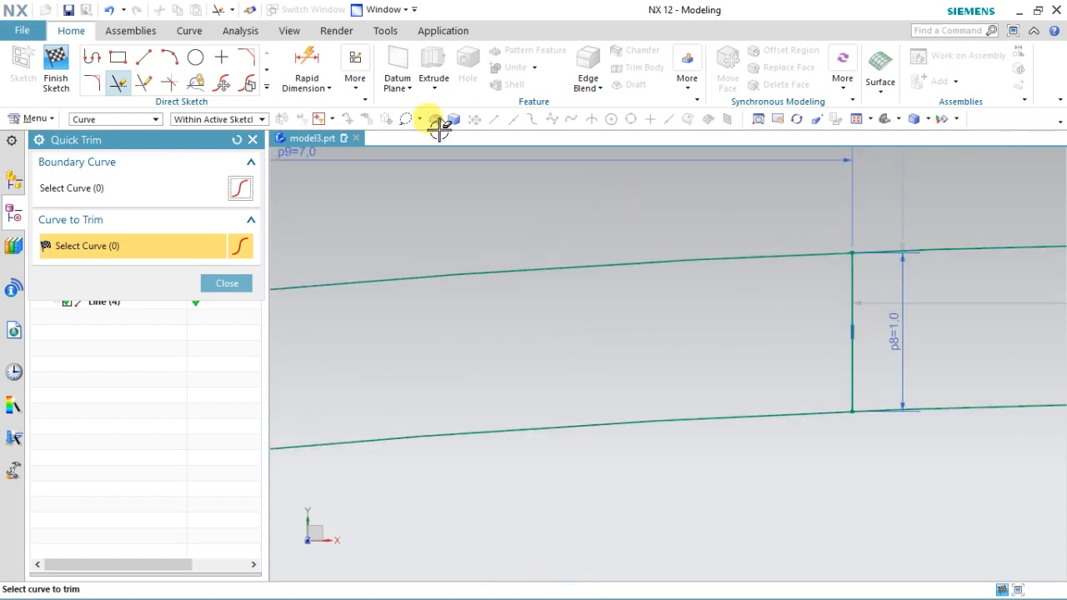
click(144, 58)
click(170, 57)
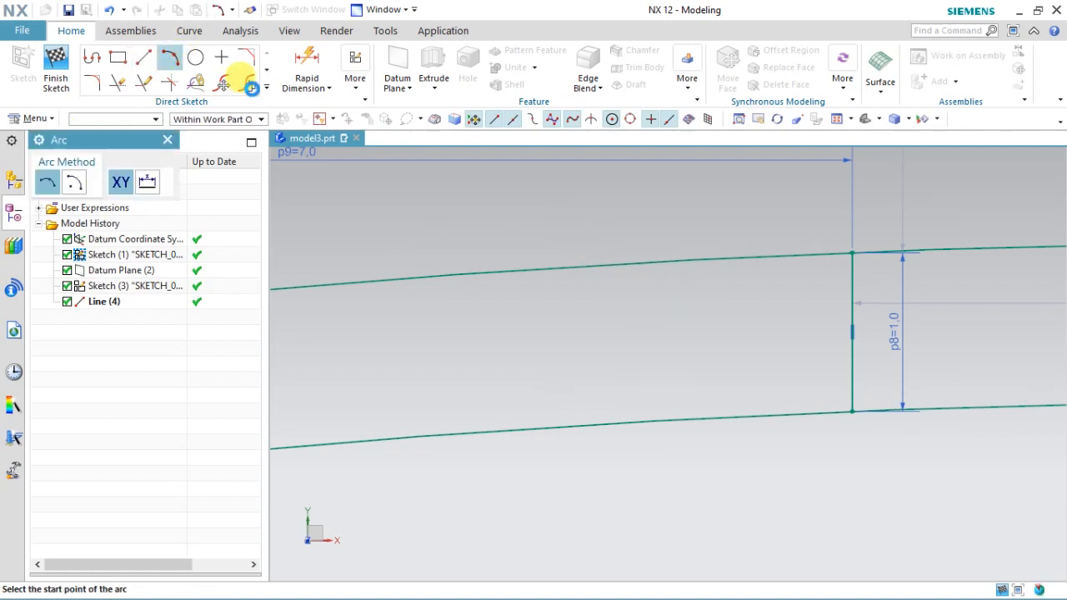
click(850, 252)
scroll(1024, 334, down, 4)
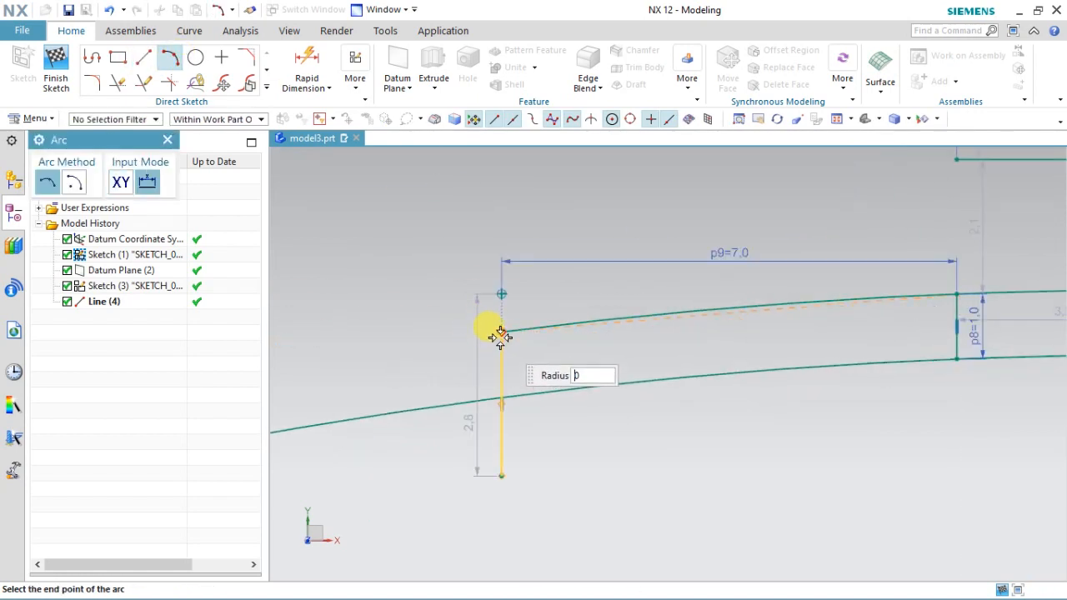
click(501, 332)
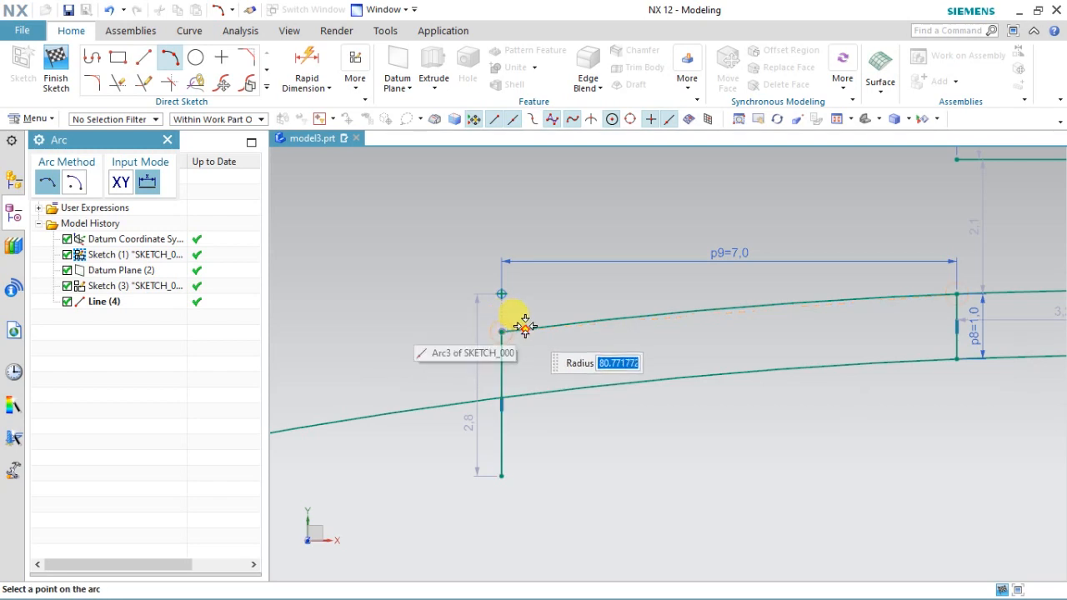
click(672, 313)
Step: Trim the rest of the offset circle and the outer vertical line's part below the base circle
click(119, 83)
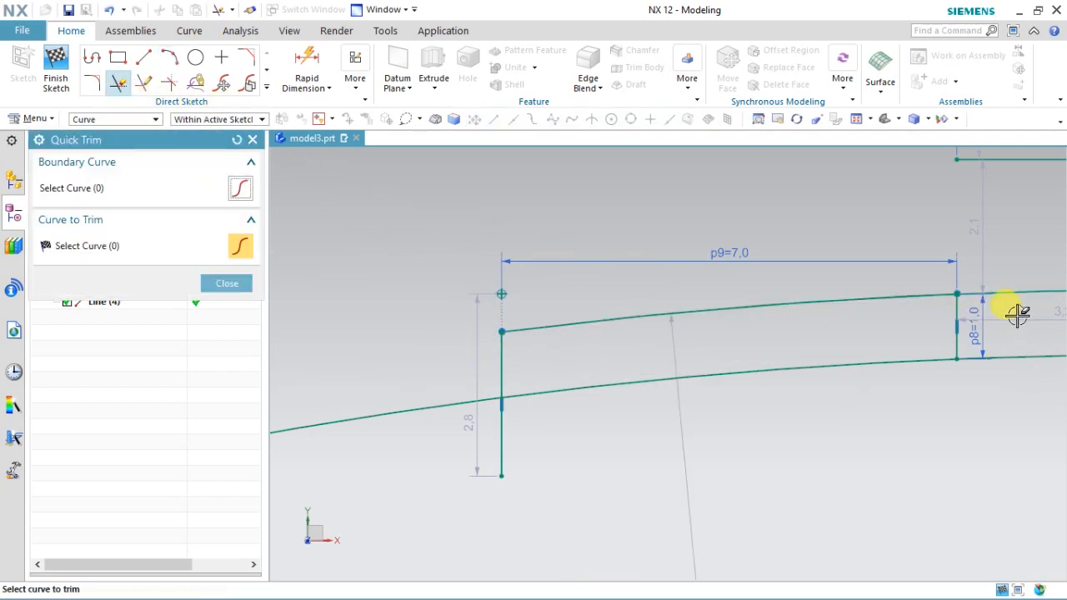
scroll(925, 286, down, 4)
scroll(891, 284, up, 5)
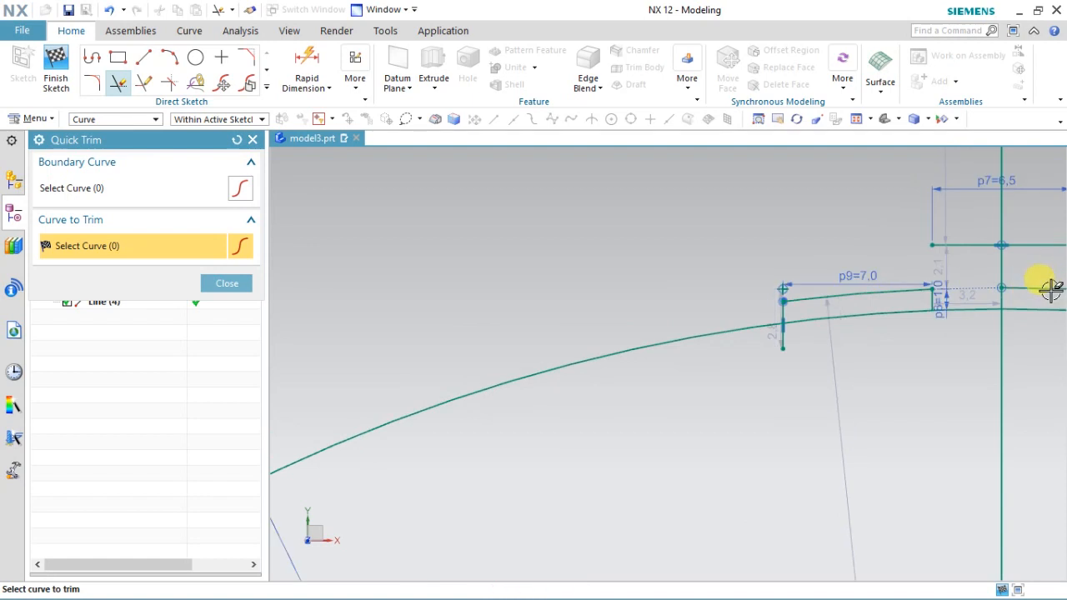
scroll(795, 305, up, 1)
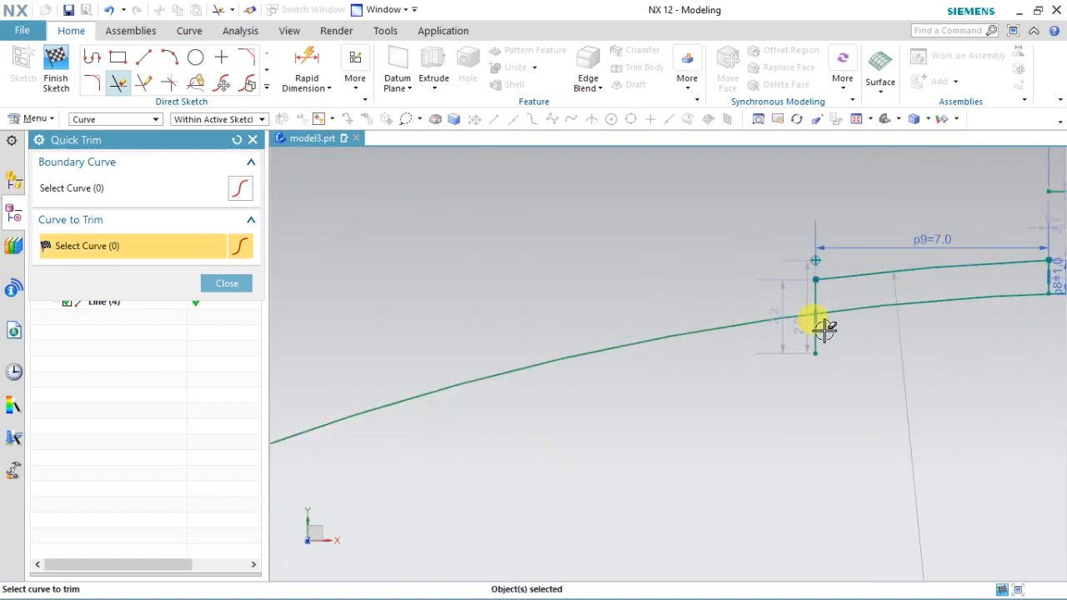
click(815, 331)
Step: Mirror the tooth's arc and its two short vertical lines about the vertical centreline
click(266, 86)
click(91, 214)
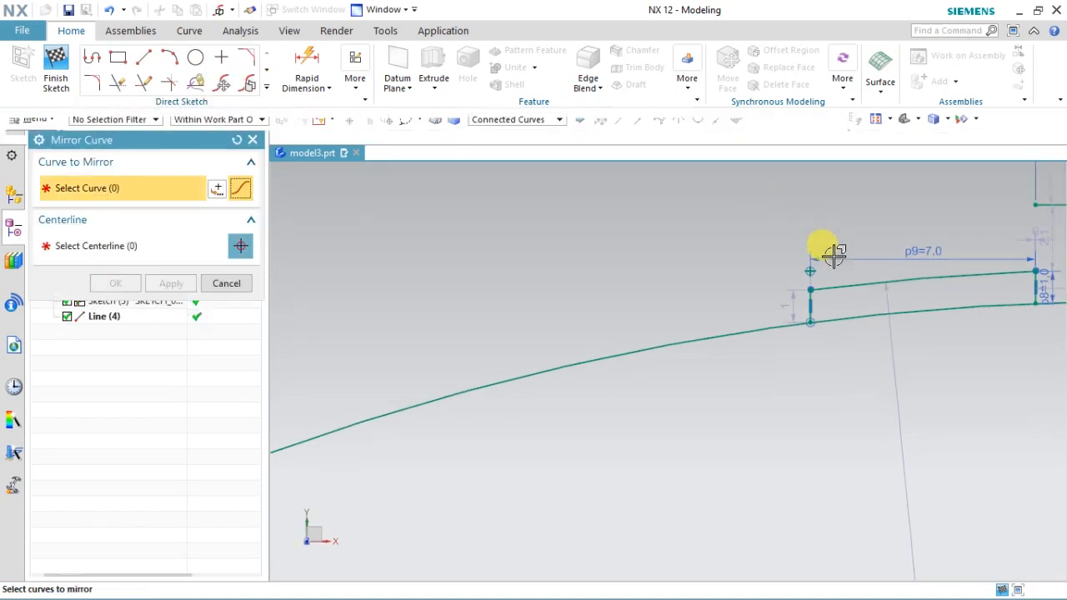
scroll(813, 300, up, 1)
click(840, 276)
scroll(470, 350, down, 4)
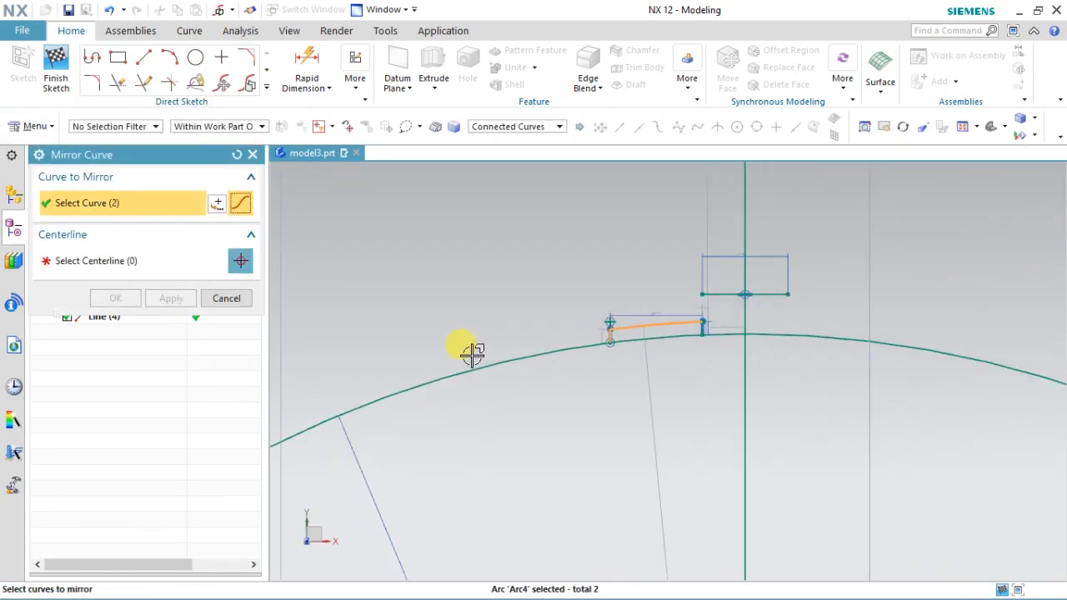
scroll(701, 325, up, 7)
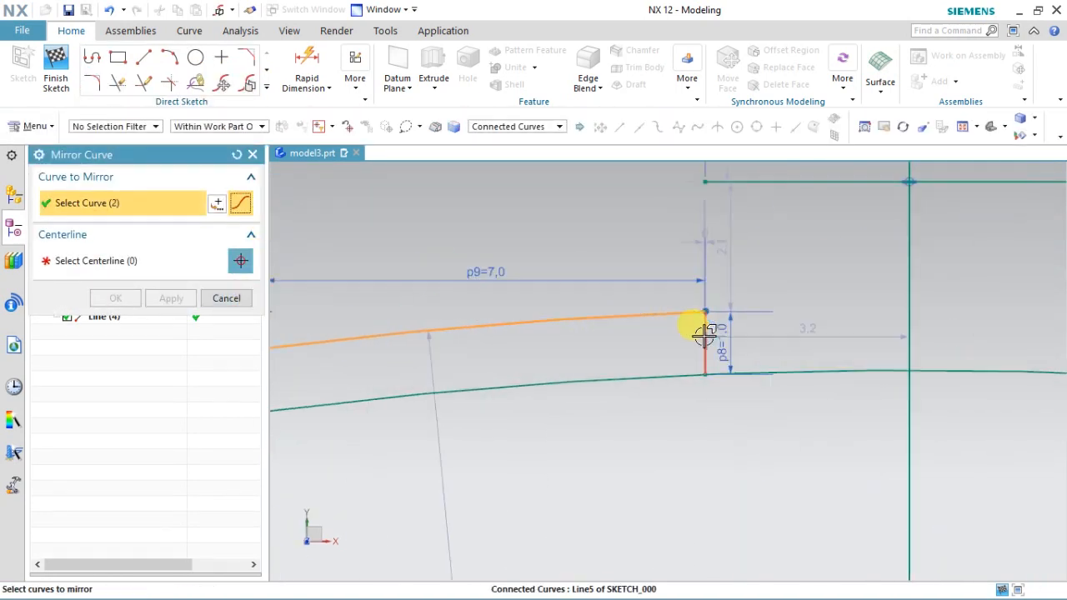
click(705, 336)
middle_click(470, 373)
scroll(470, 373, down, 5)
click(614, 345)
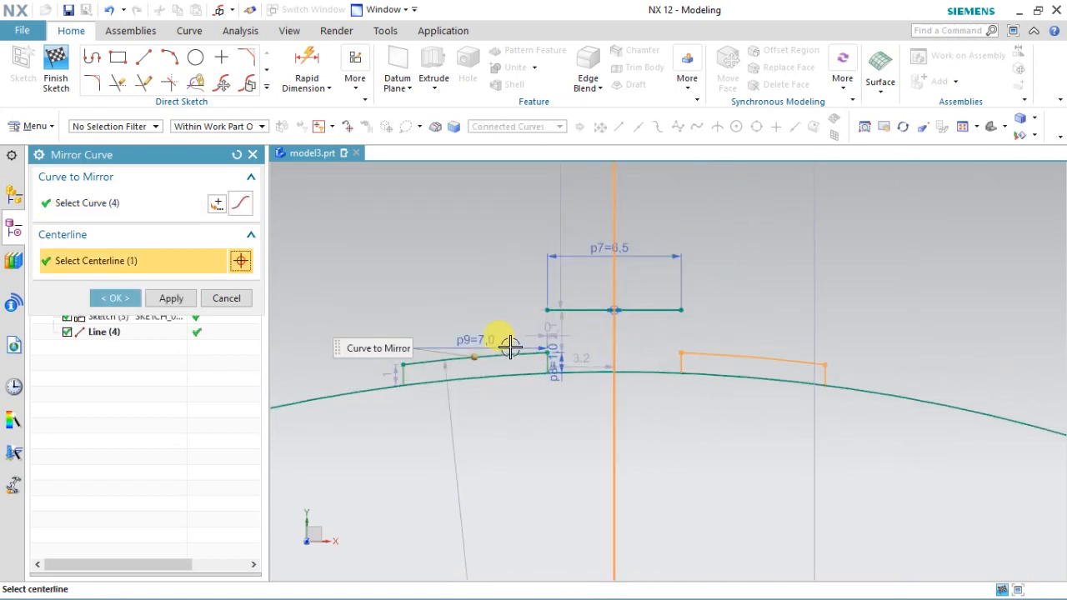
click(115, 298)
Step: Delete the 6.5 mm horizontal line above the two mirrored teeth
scroll(683, 316, down, 2)
scroll(638, 305, up, 4)
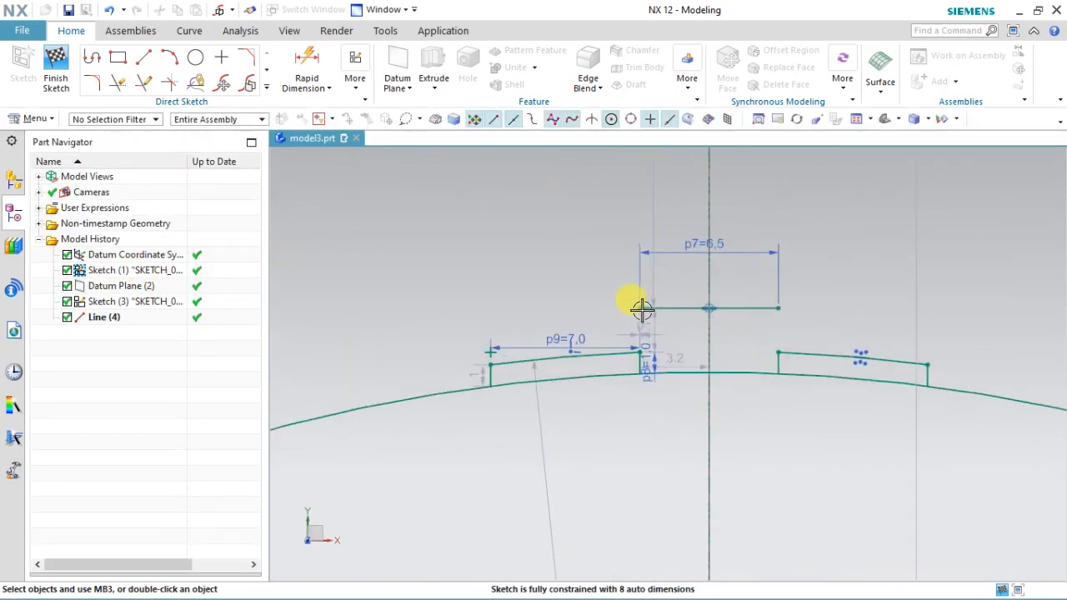
right_click(654, 306)
click(696, 423)
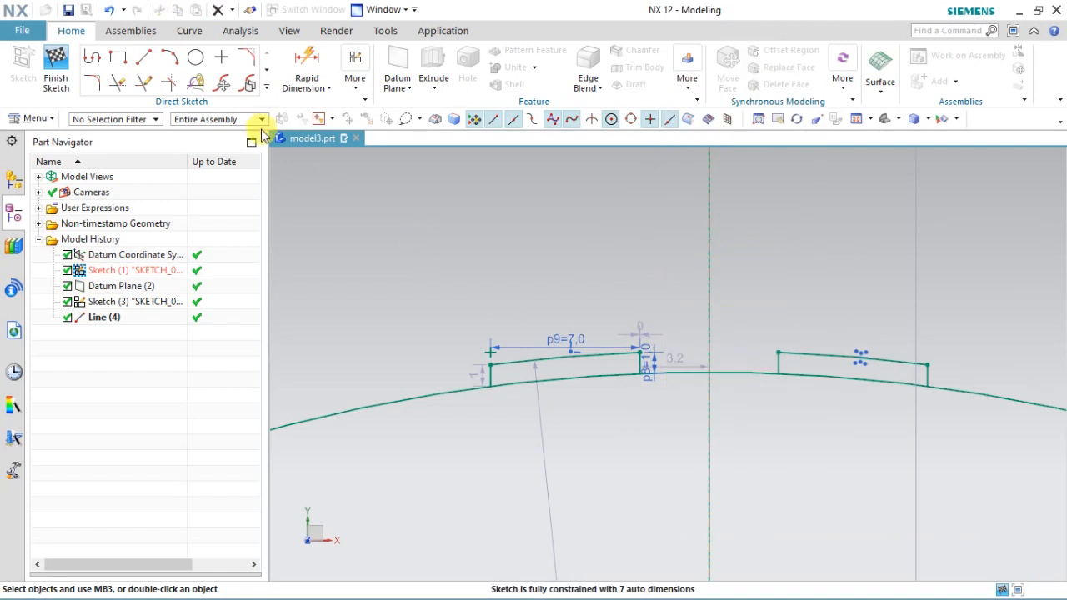
Step: Start a circular Pattern Curve and select the arc and both short vertical lines of each of the two teeth
click(264, 88)
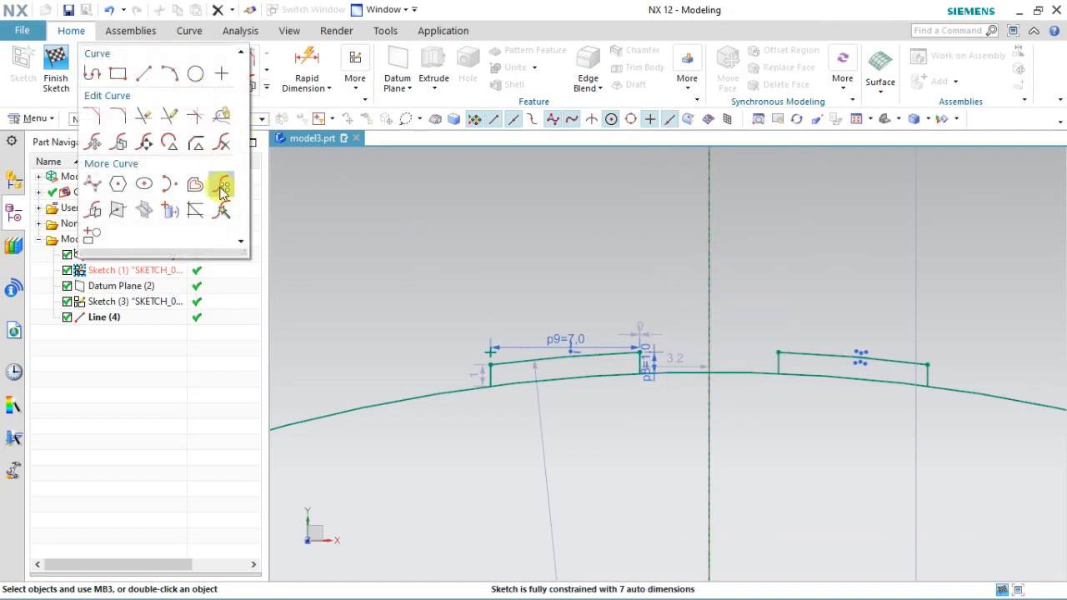
click(429, 321)
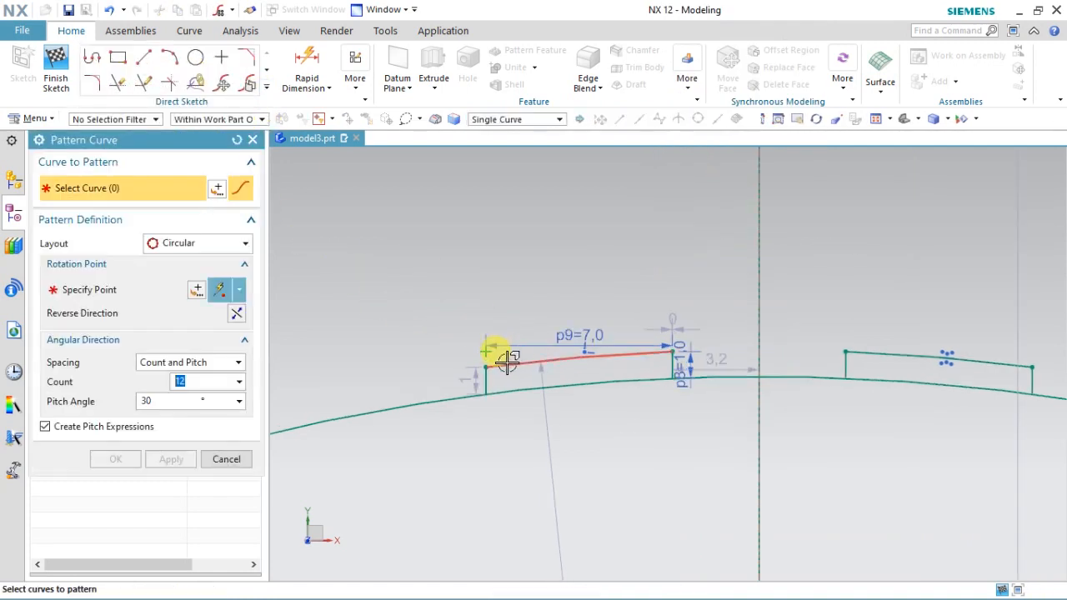
scroll(492, 359, up, 4)
click(494, 380)
click(542, 365)
scroll(457, 381, down, 3)
scroll(639, 357, up, 5)
scroll(648, 381, down, 4)
click(652, 390)
scroll(652, 390, down, 5)
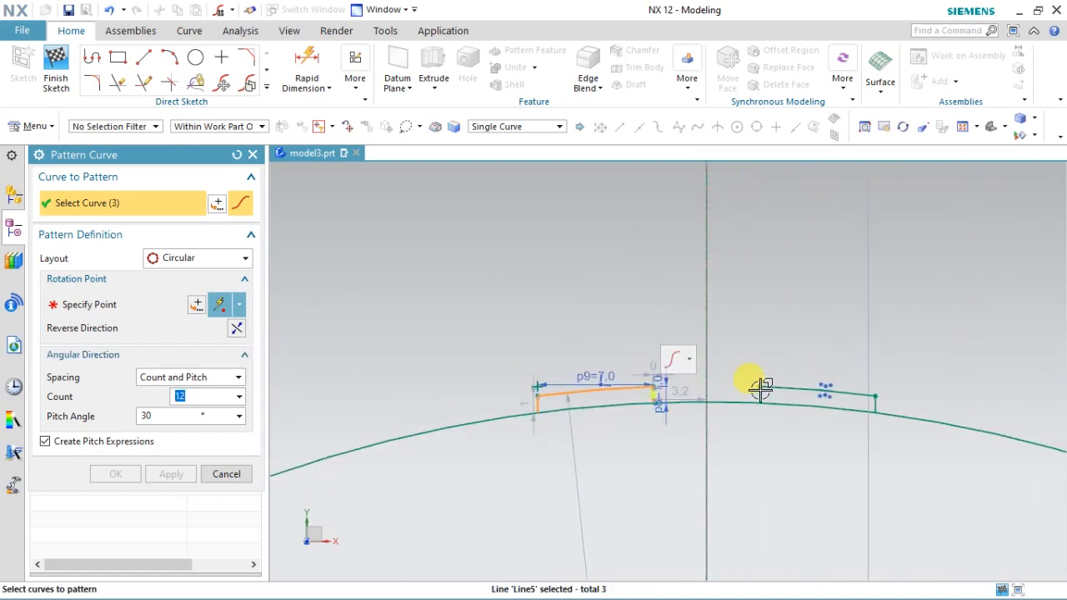
scroll(758, 390, up, 6)
click(759, 392)
click(800, 381)
scroll(577, 392, down, 4)
scroll(787, 408, up, 4)
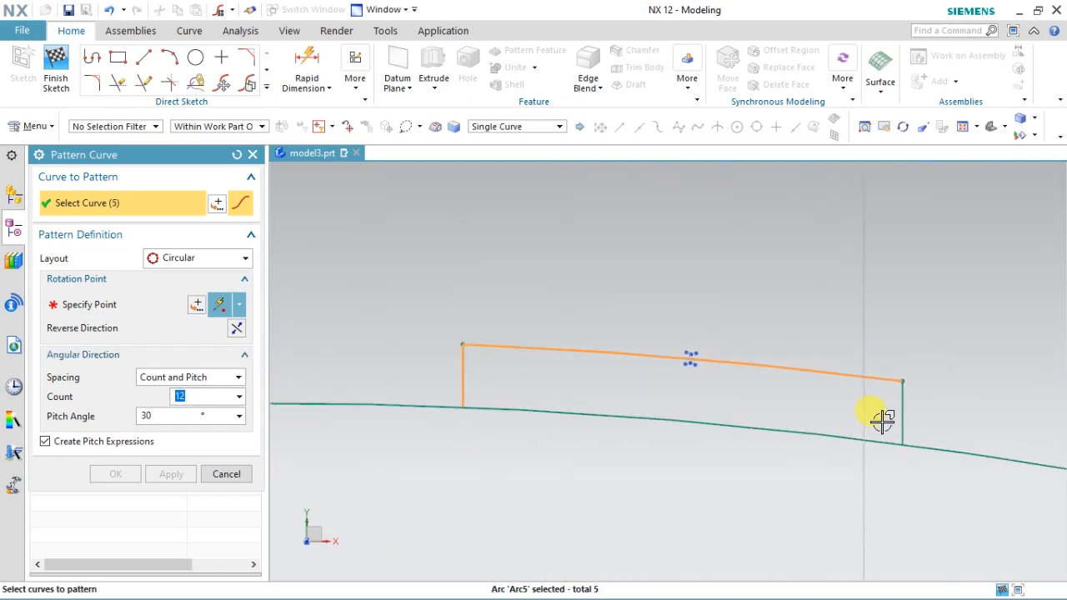
click(906, 420)
scroll(691, 340, down, 5)
Step: Specify the base circle's centre as the pattern's rotation point
click(92, 304)
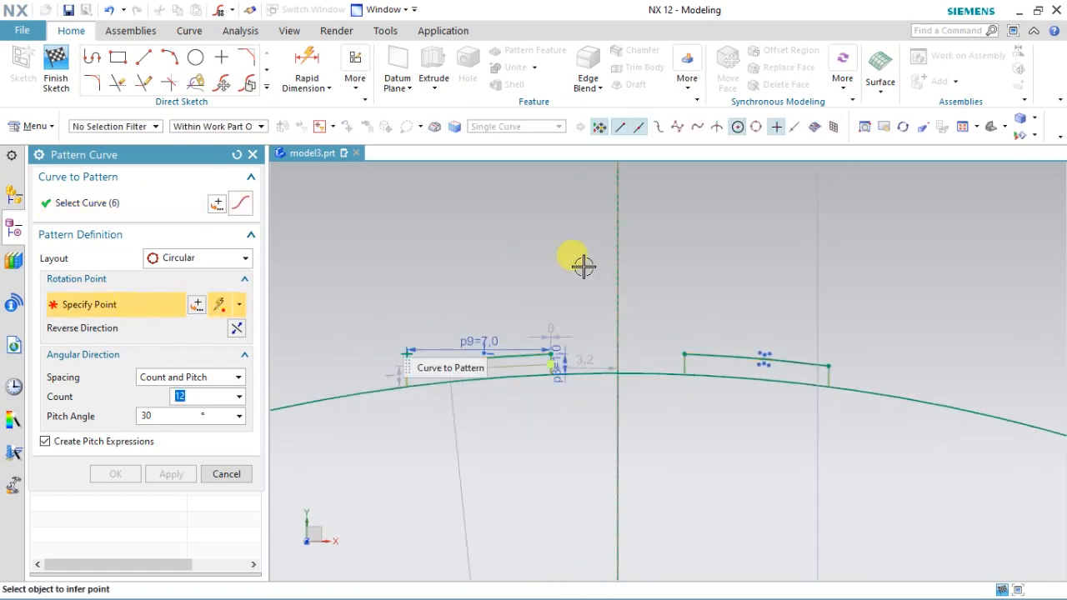
scroll(567, 275, down, 3)
scroll(610, 430, down, 3)
scroll(588, 503, up, 2)
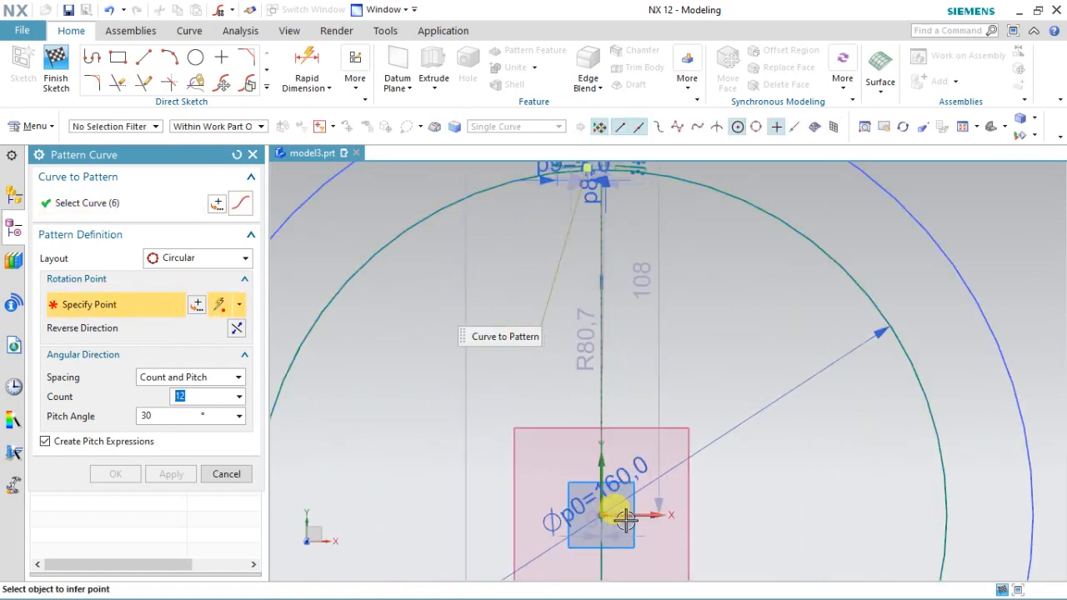
click(585, 503)
scroll(617, 450, down, 3)
scroll(681, 379, up, 4)
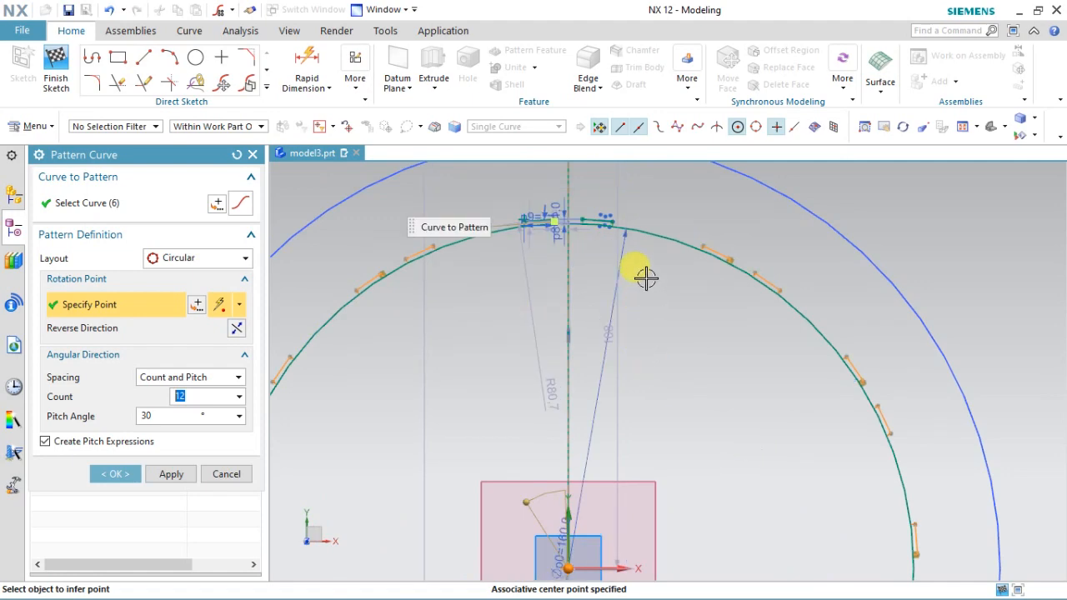
Step: Check the previewed tooth instances around the base circle and set the pattern count to 8
scroll(584, 250, down, 3)
scroll(393, 309, up, 6)
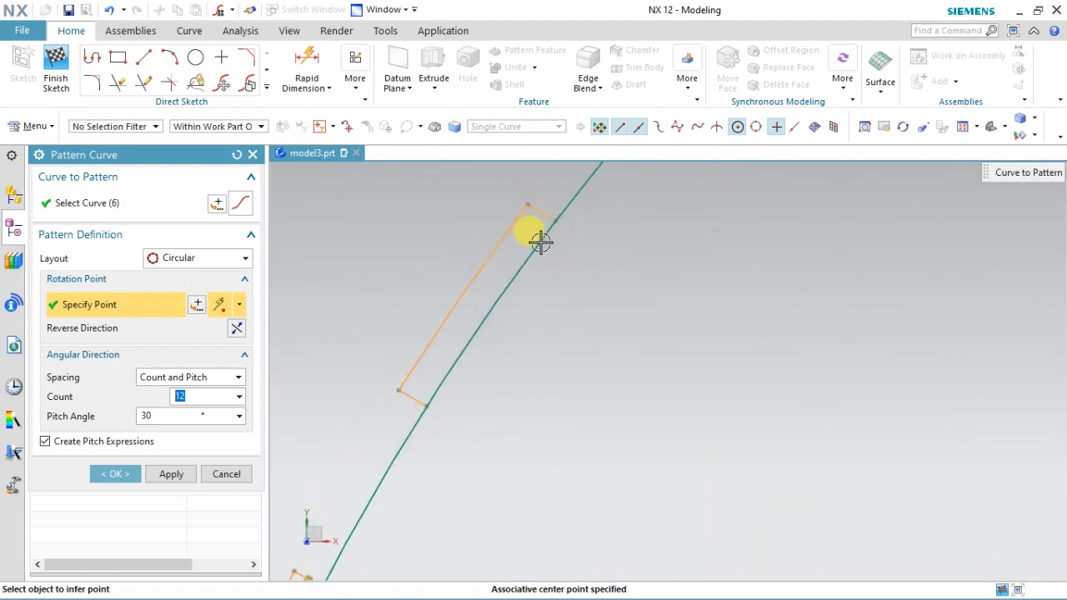
scroll(715, 476, down, 3)
scroll(650, 447, up, 1)
scroll(592, 514, down, 1)
scroll(629, 419, up, 1)
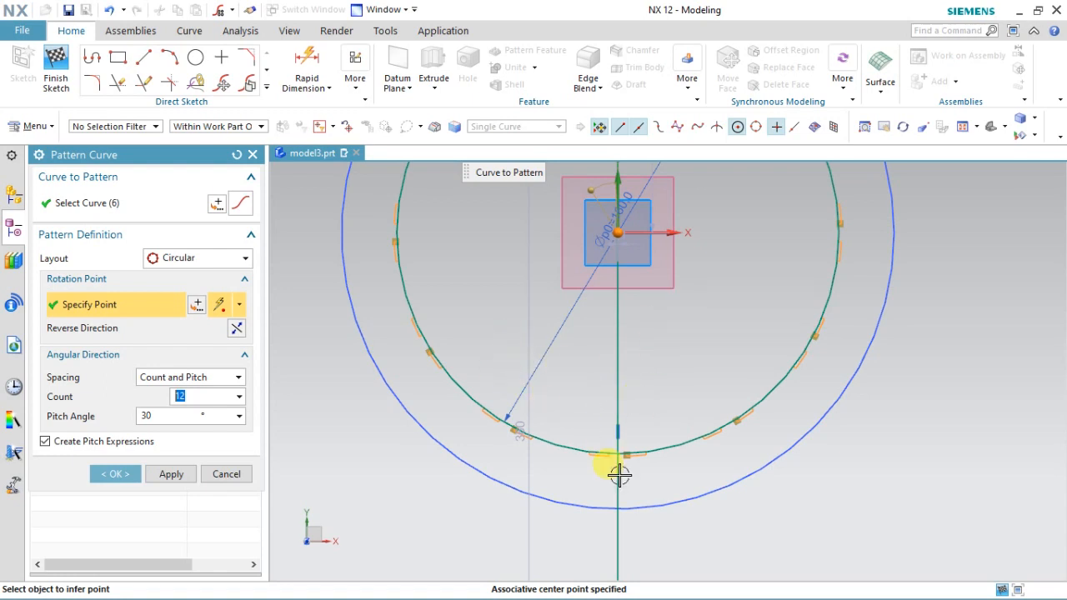
scroll(611, 454, down, 3)
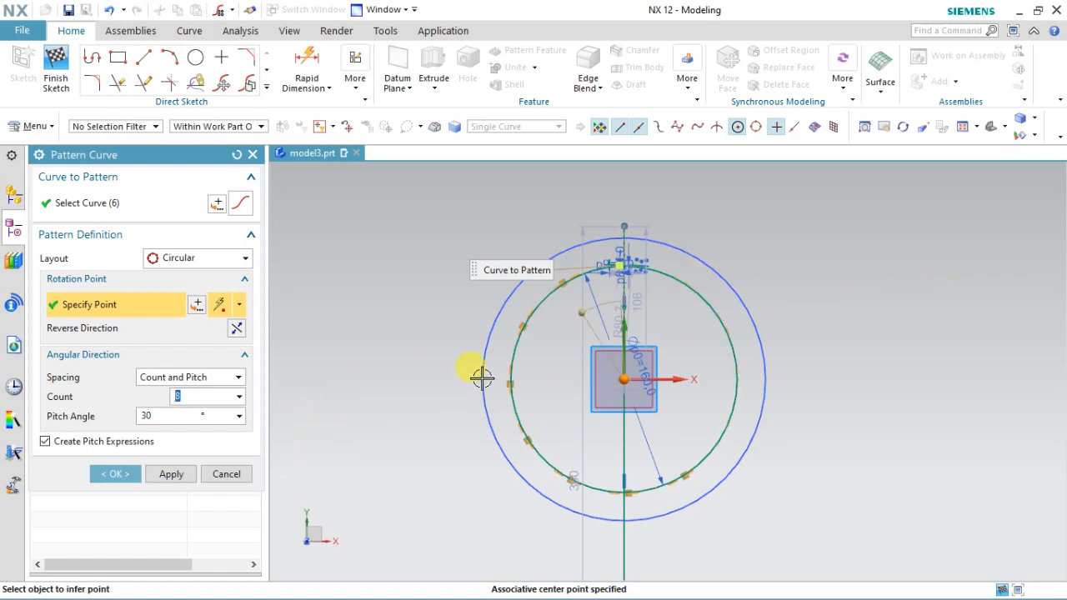
Step: Set the pattern's pitch angle to -60°, apply the circular pattern, and close the pattern command
scroll(583, 310, up, 3)
drag(583, 310, 764, 329)
scroll(679, 288, down, 2)
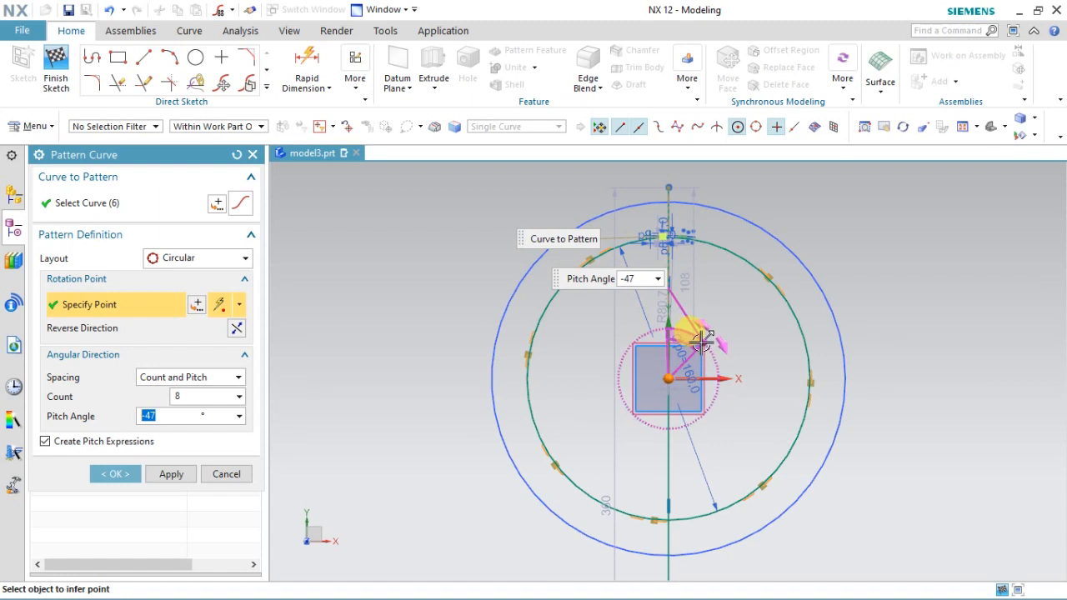
drag(704, 337, 730, 340)
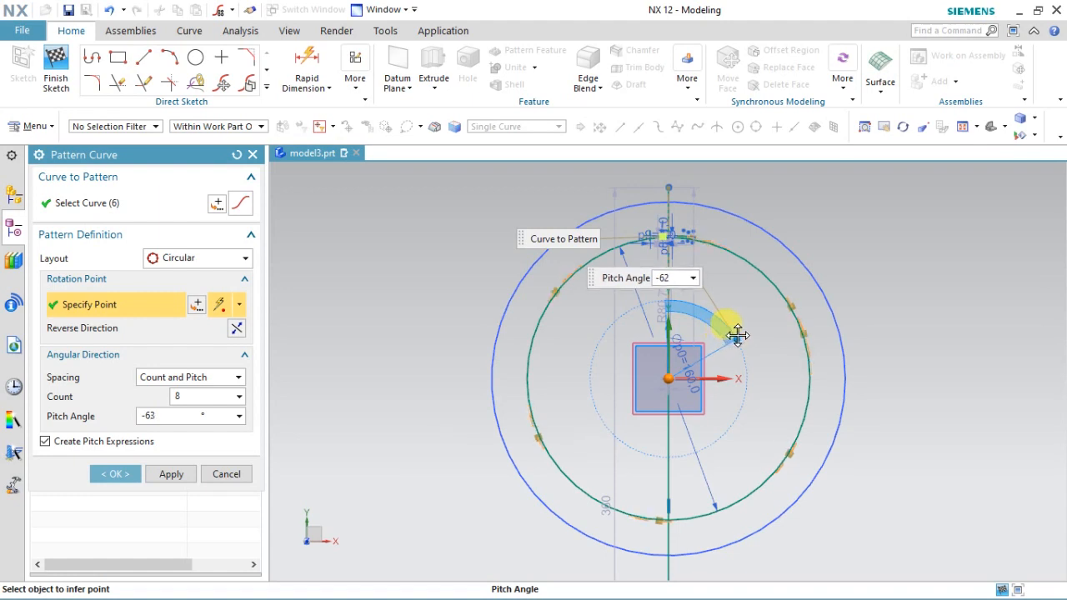
drag(741, 333, 742, 330)
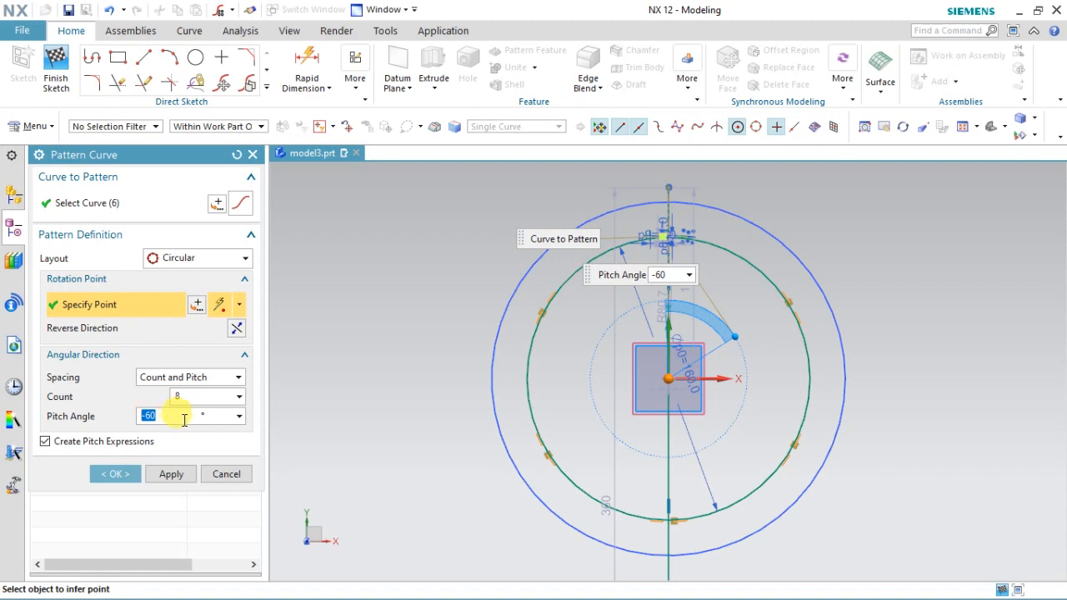
click(160, 473)
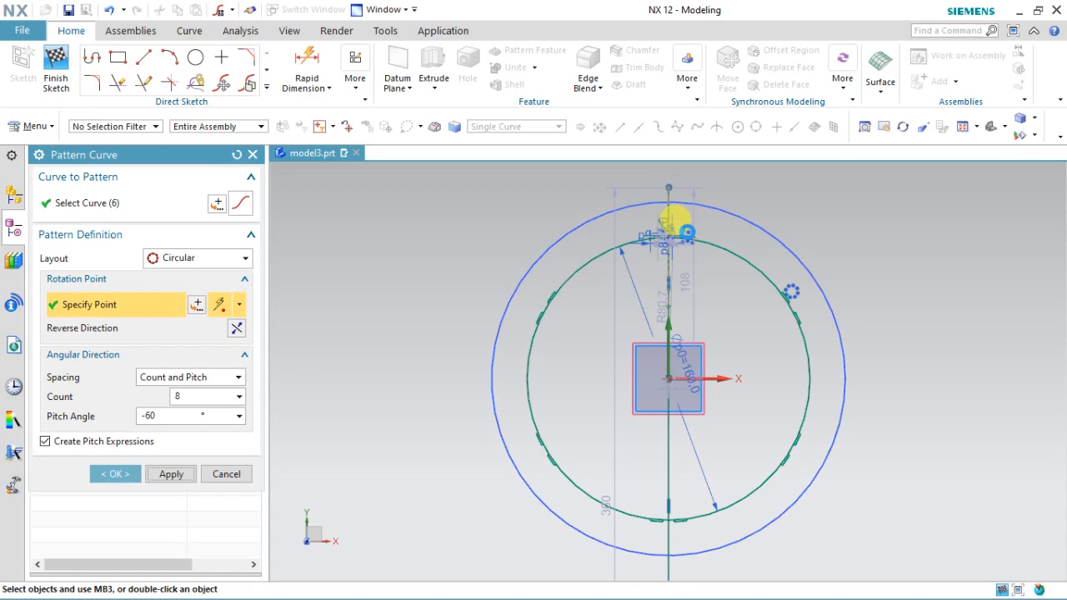
scroll(680, 226, up, 5)
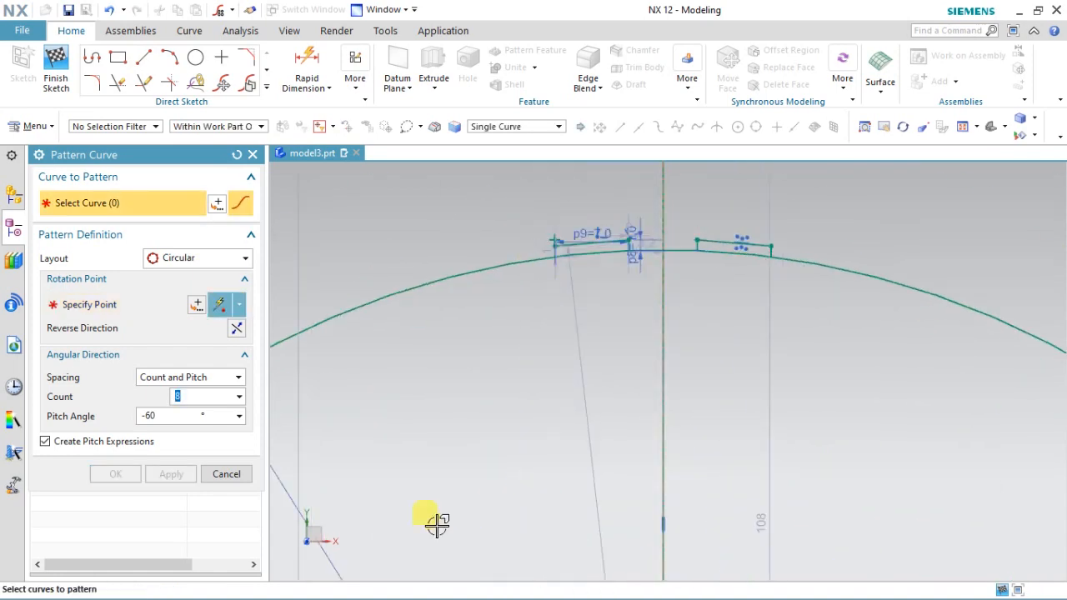
click(221, 472)
scroll(661, 550, down, 3)
scroll(645, 410, up, 1)
click(264, 87)
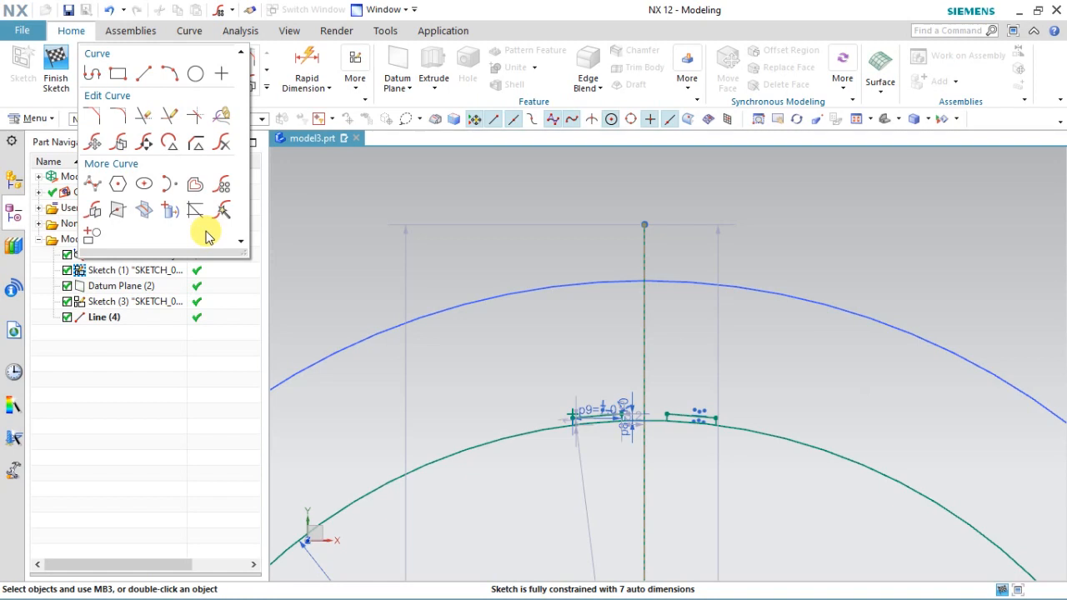
click(139, 148)
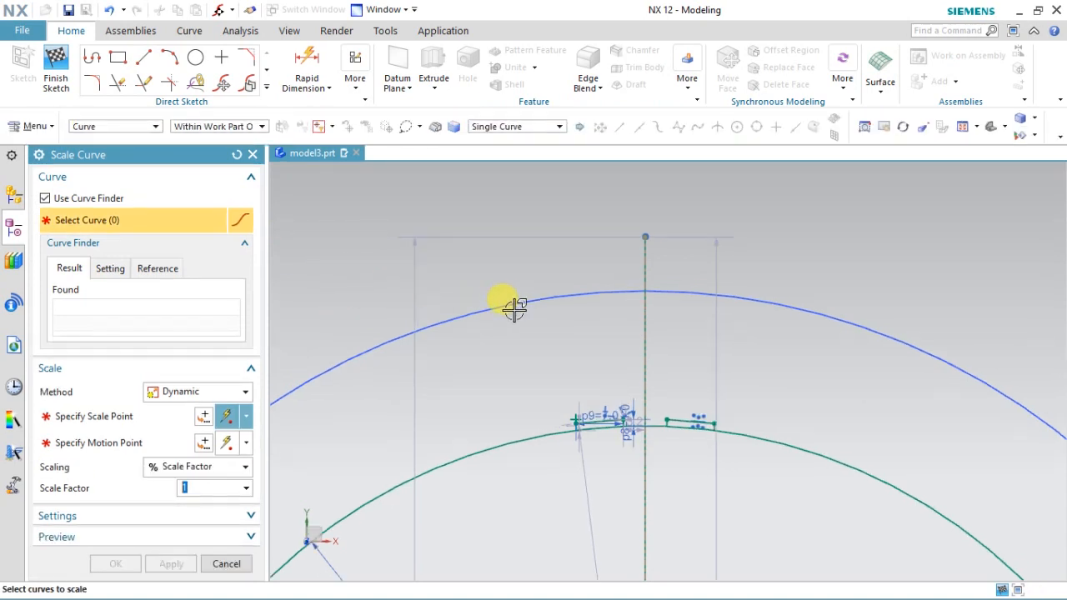
scroll(615, 421, up, 3)
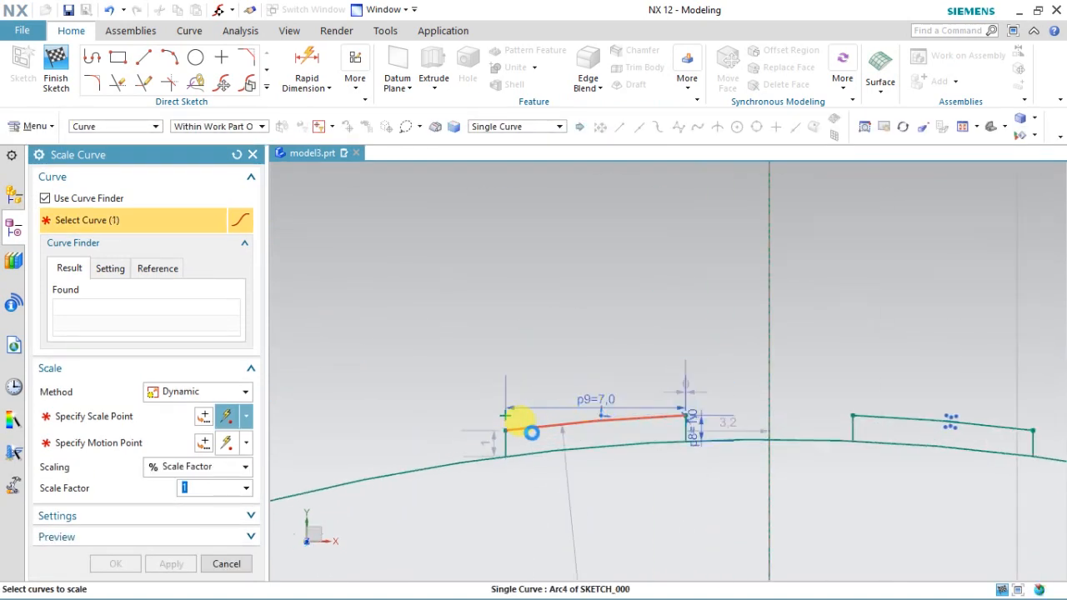
click(530, 429)
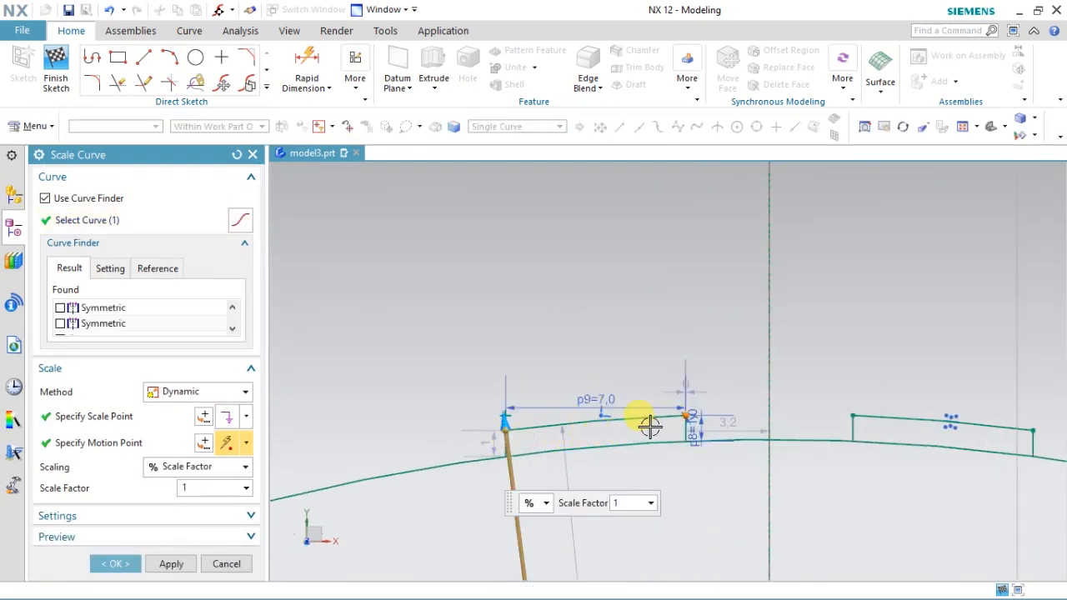
click(226, 564)
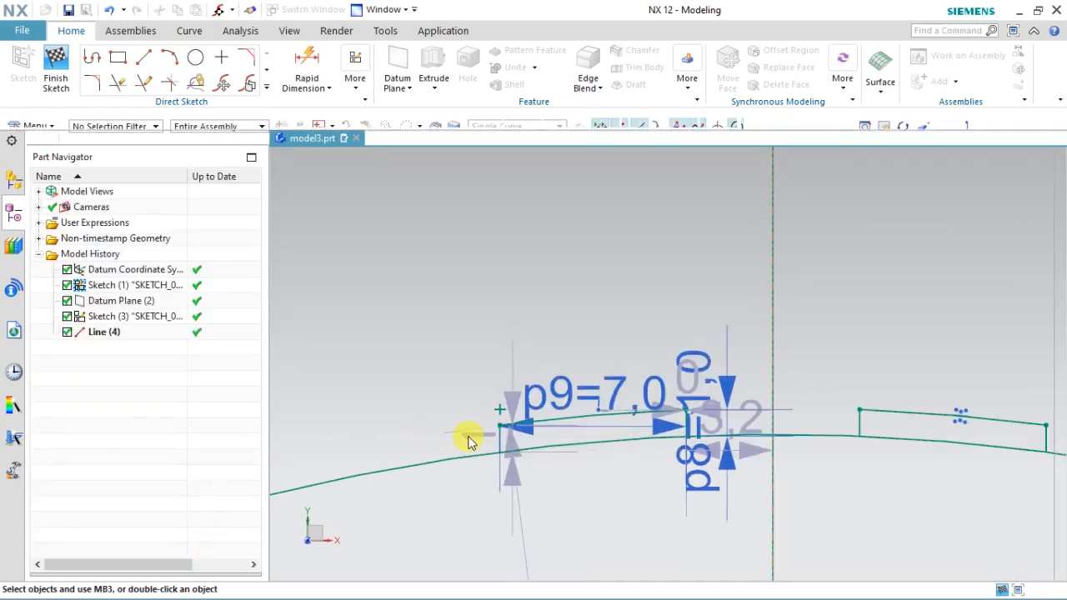
scroll(557, 429, down, 3)
scroll(550, 426, up, 4)
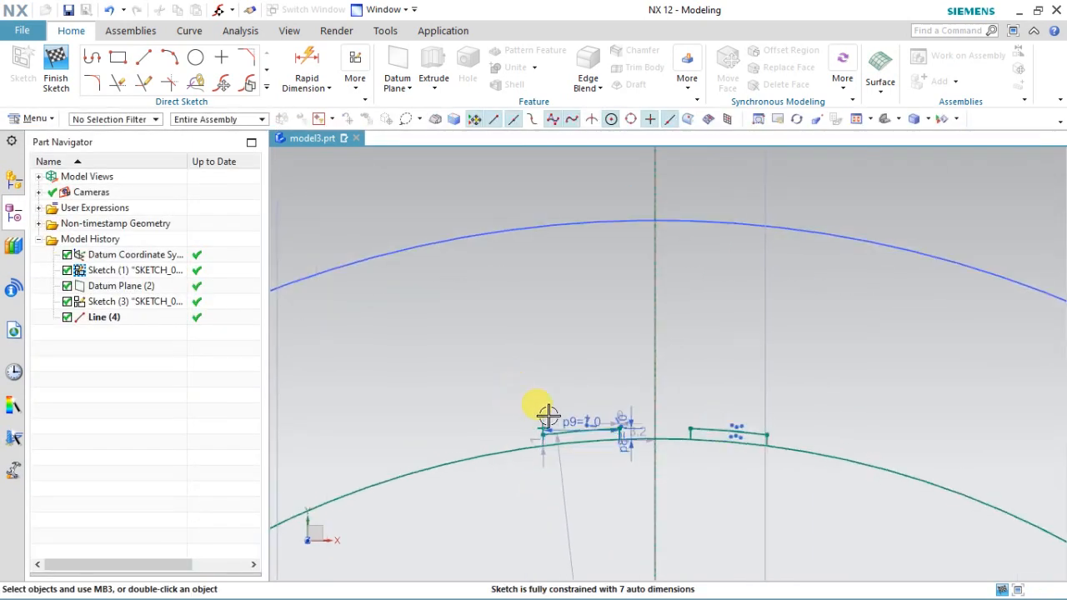
click(267, 90)
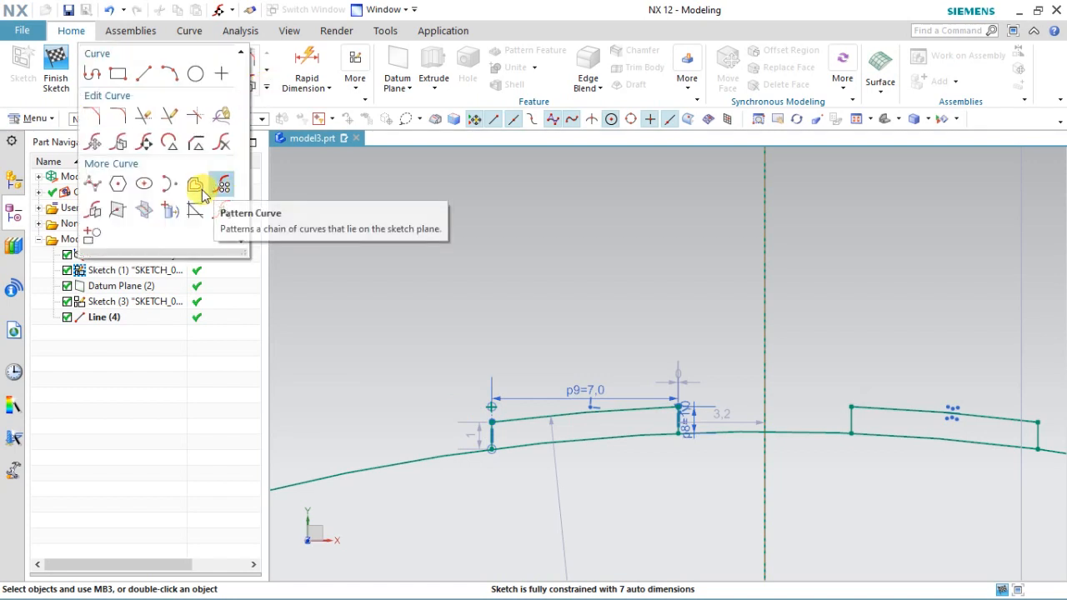
click(381, 276)
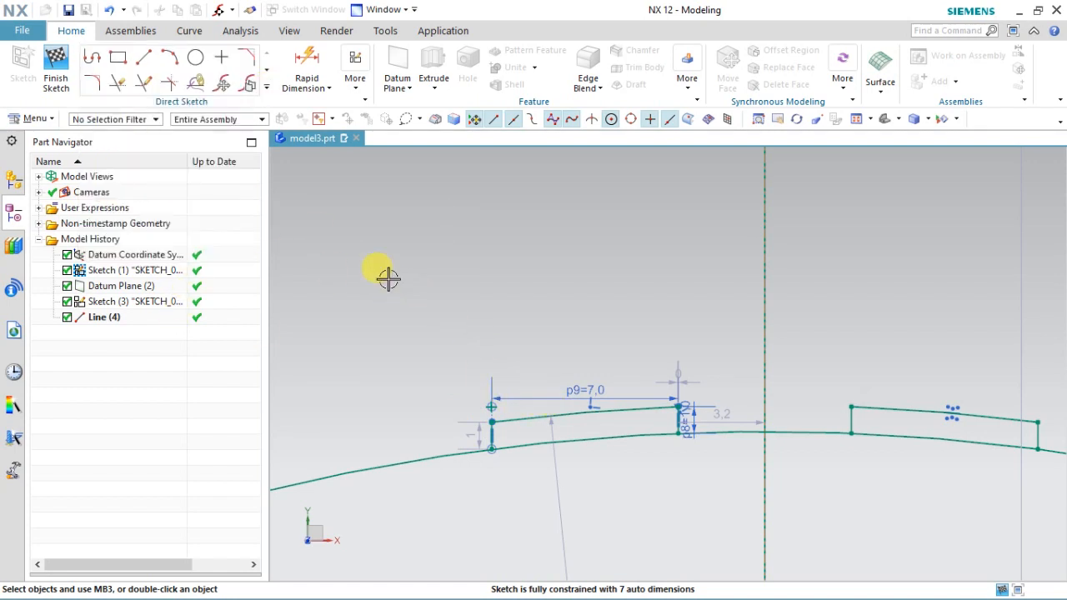
Step: Draw vertical lines about 23 mm and 25.5 mm long upward from the right tooth's inner and outer top corners, past the outer circle
scroll(591, 389, down, 5)
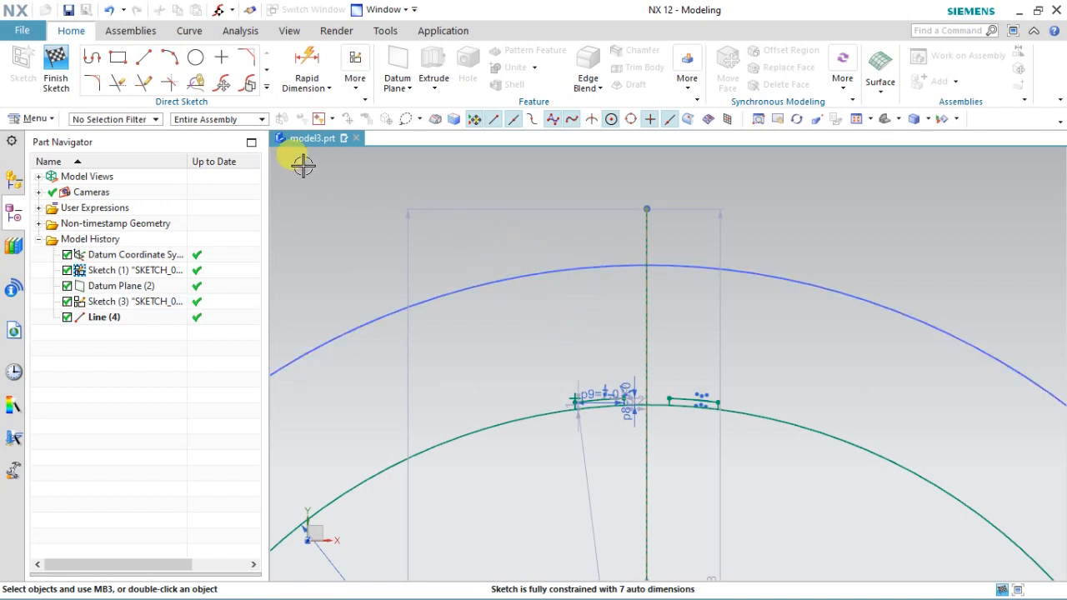
click(147, 60)
scroll(736, 309, up, 2)
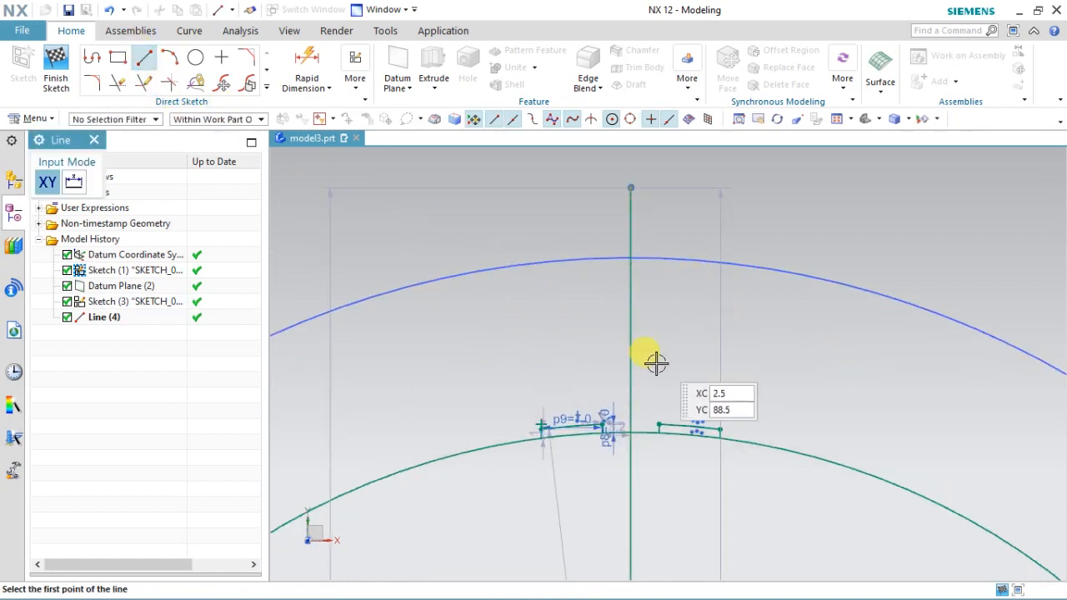
click(661, 427)
click(659, 223)
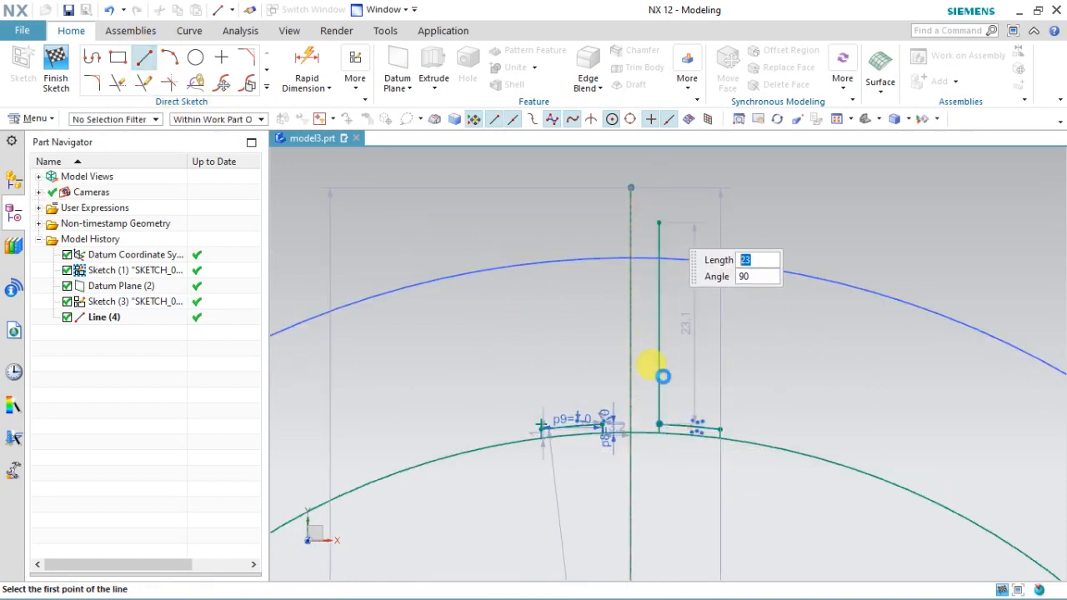
click(710, 427)
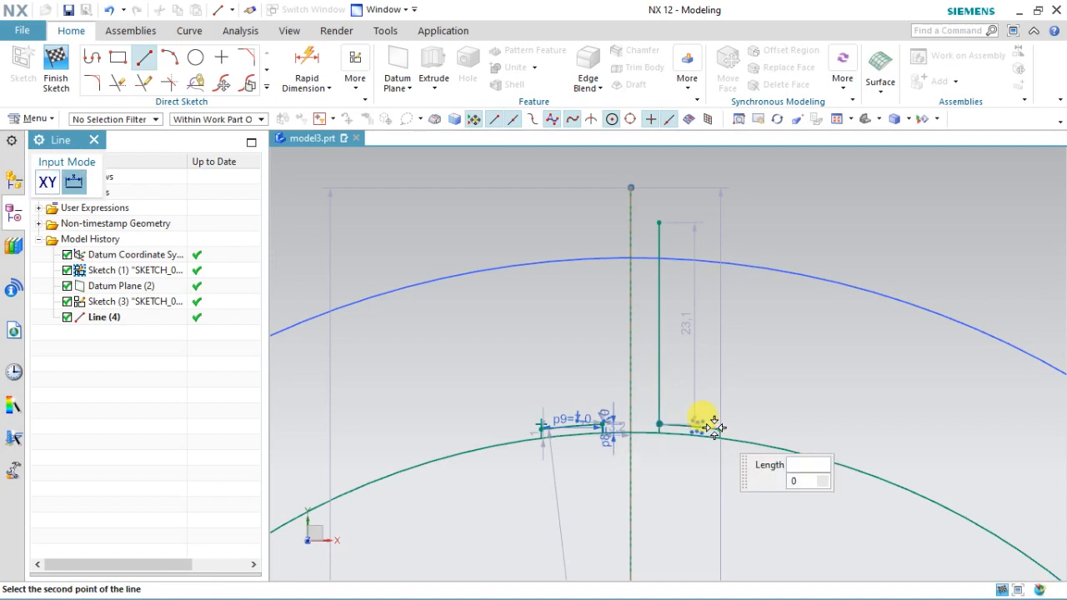
click(717, 207)
Step: Draw vertical lines about 28 mm and 25.5 mm long upward from the left tooth's inner and outer top corners
click(601, 425)
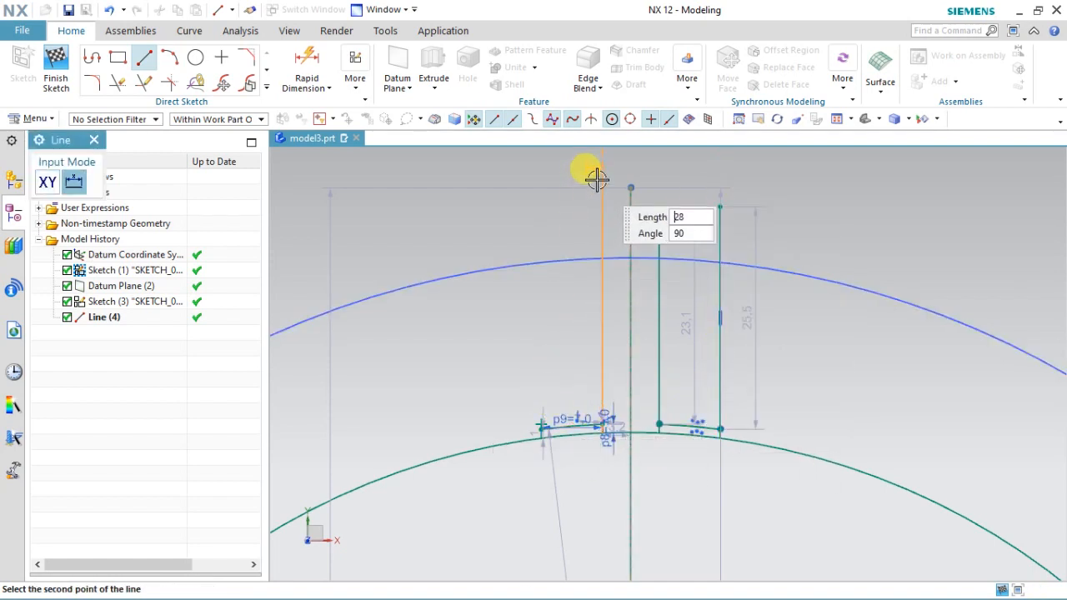
click(599, 300)
click(541, 425)
click(541, 208)
click(380, 159)
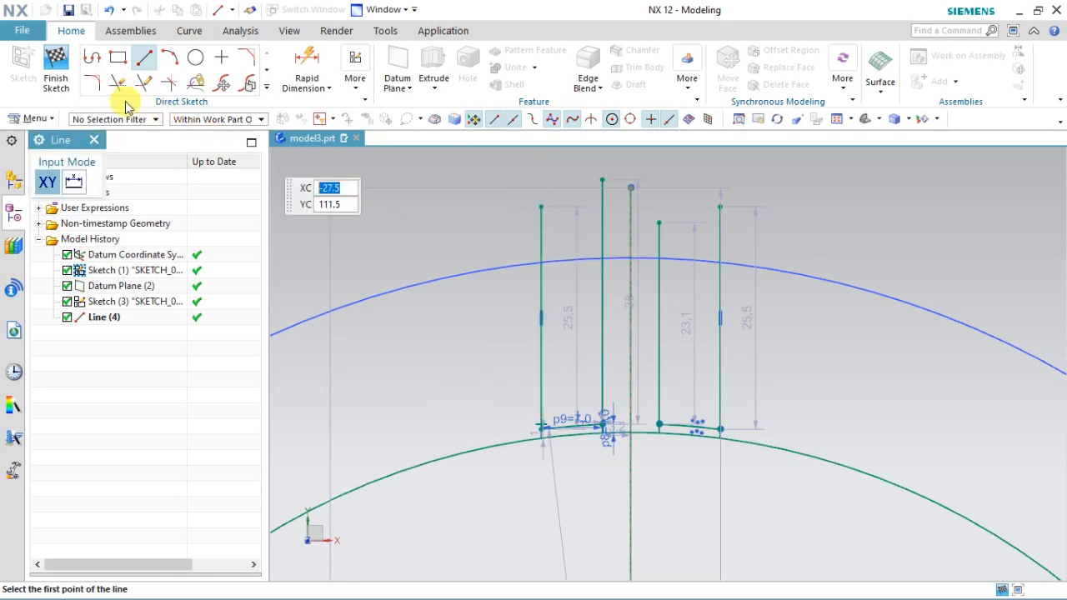
Step: Finish the base sketch, reopen the 200 mm circle's sketch for editing, and project the base sketch's curves into it
click(56, 68)
double_click(562, 291)
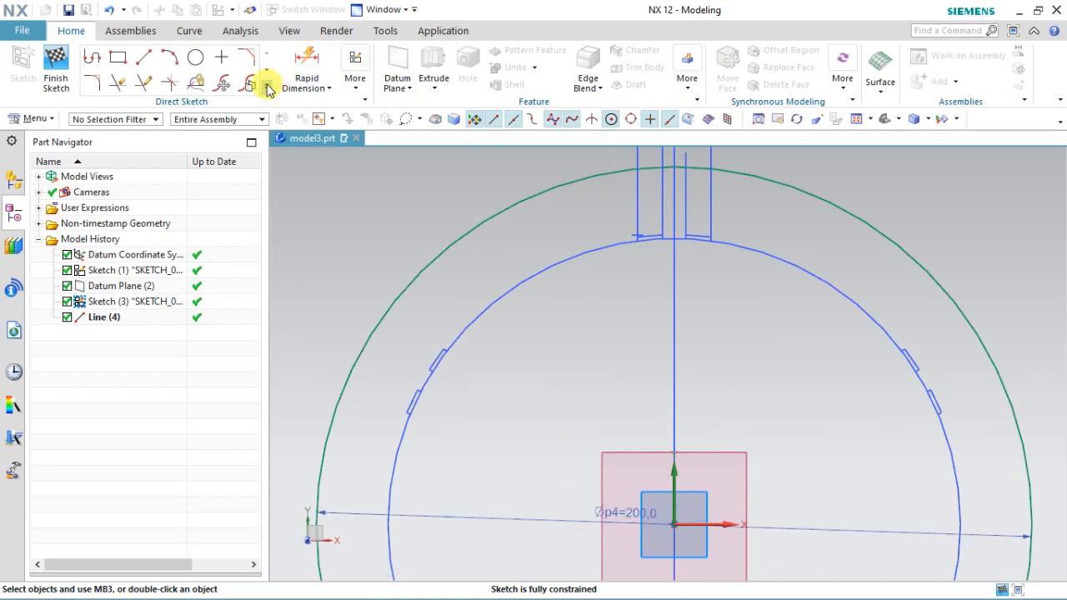
click(266, 86)
click(169, 210)
click(637, 190)
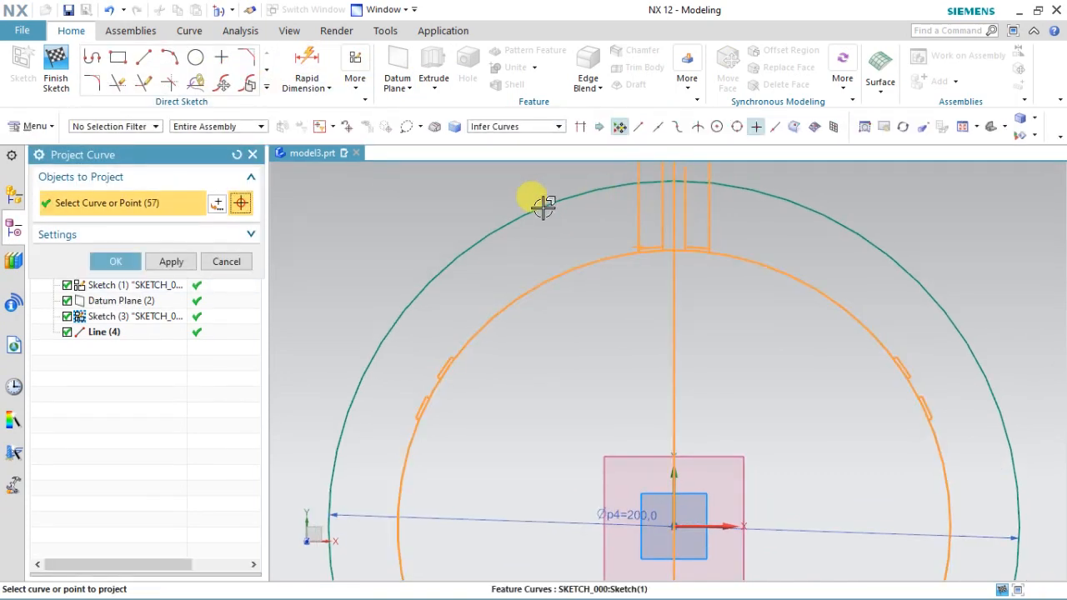
click(115, 262)
Step: Trim the ends of the five projected vertical lines that extend above the 200 mm circle
scroll(550, 447, down, 2)
scroll(643, 227, up, 7)
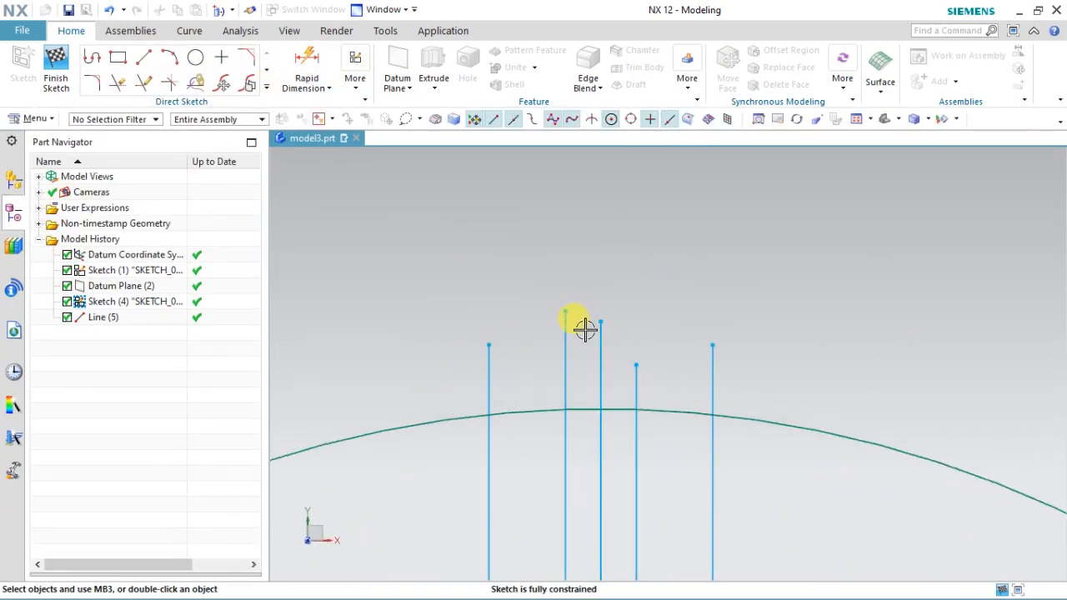
click(114, 83)
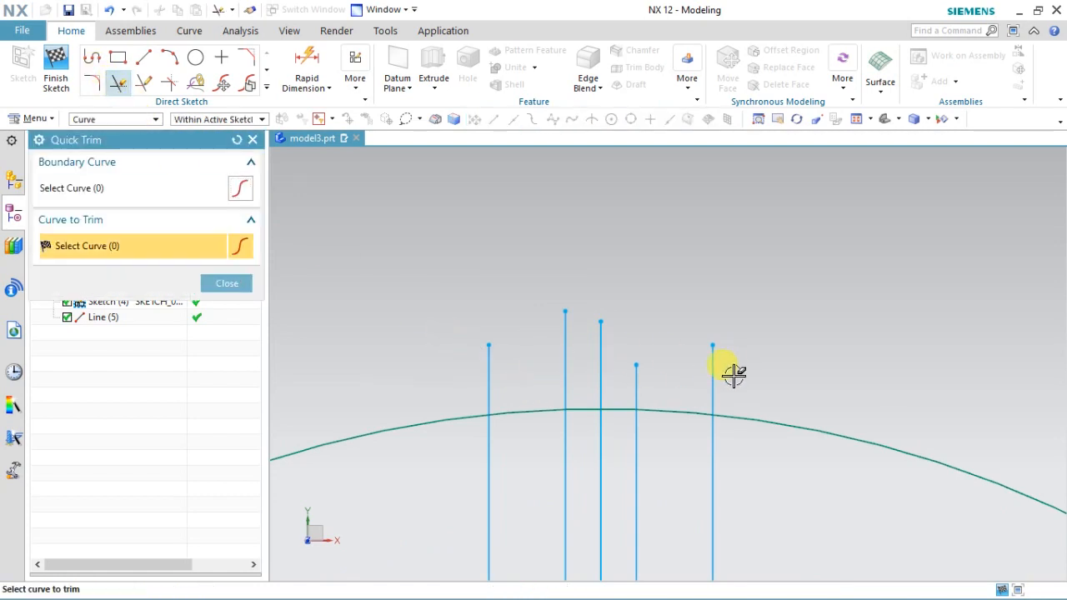
click(452, 363)
click(304, 326)
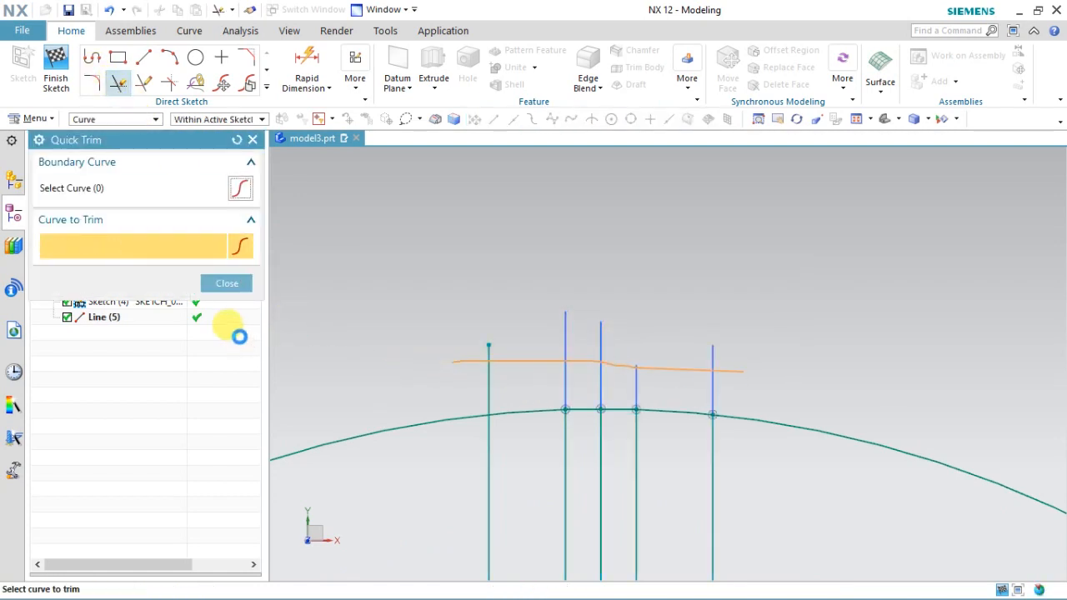
click(208, 285)
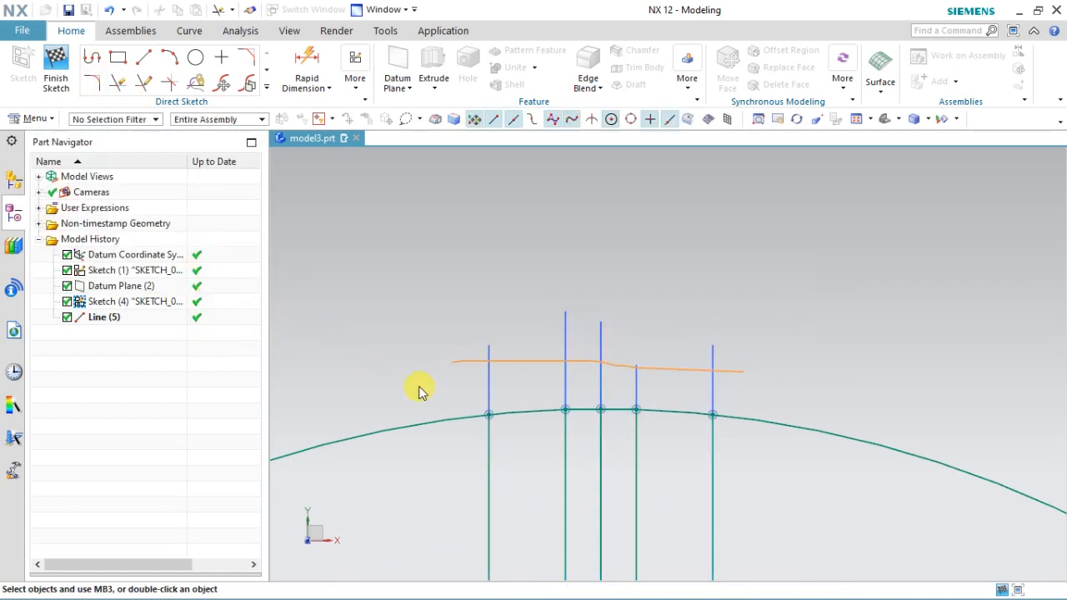
Step: Draw two 1 mm vertical lines upward from where the left tooth's two projected lines meet the 200 mm circle
click(145, 60)
scroll(559, 408, up, 5)
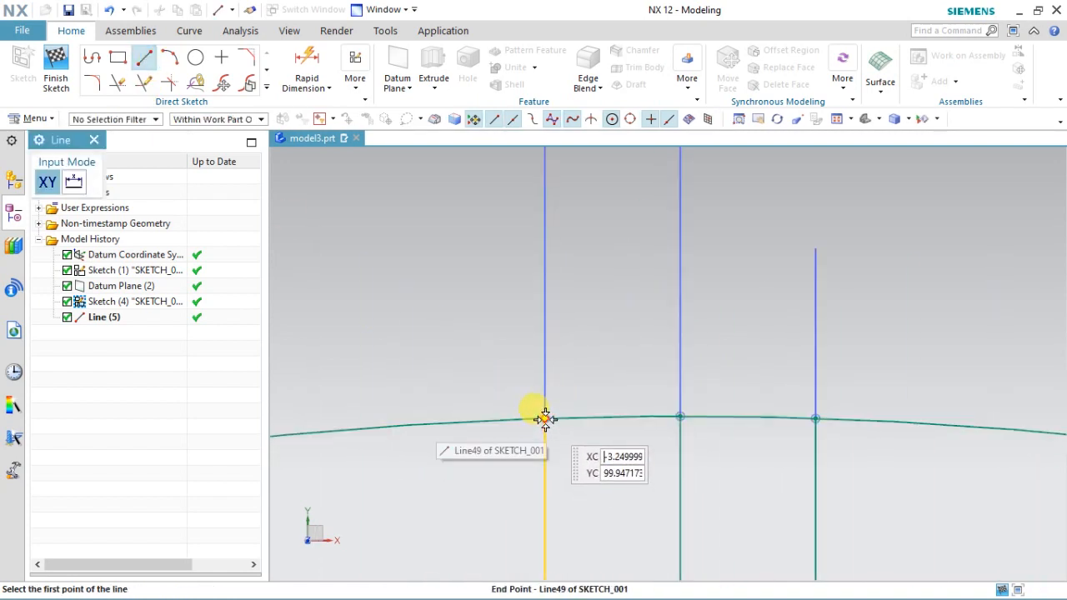
click(545, 418)
text(10)
key(Return)
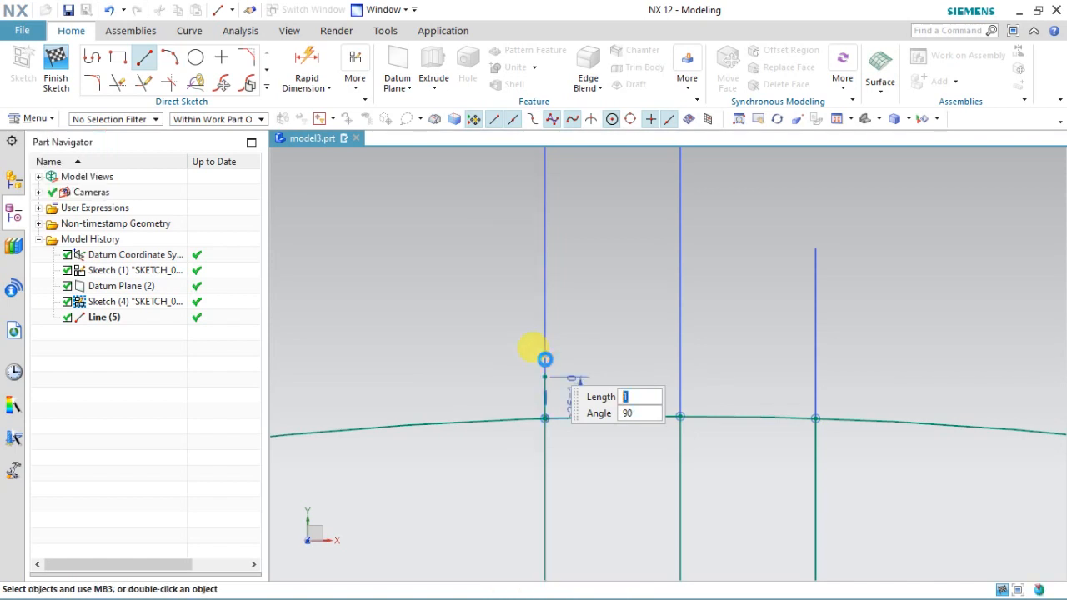
scroll(567, 351, down, 2)
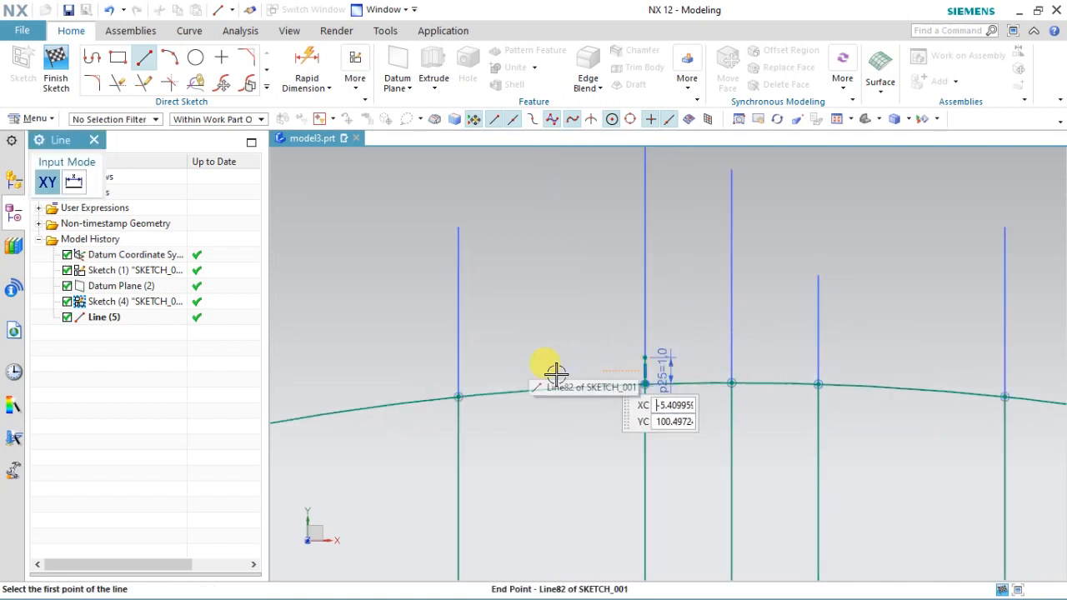
click(457, 396)
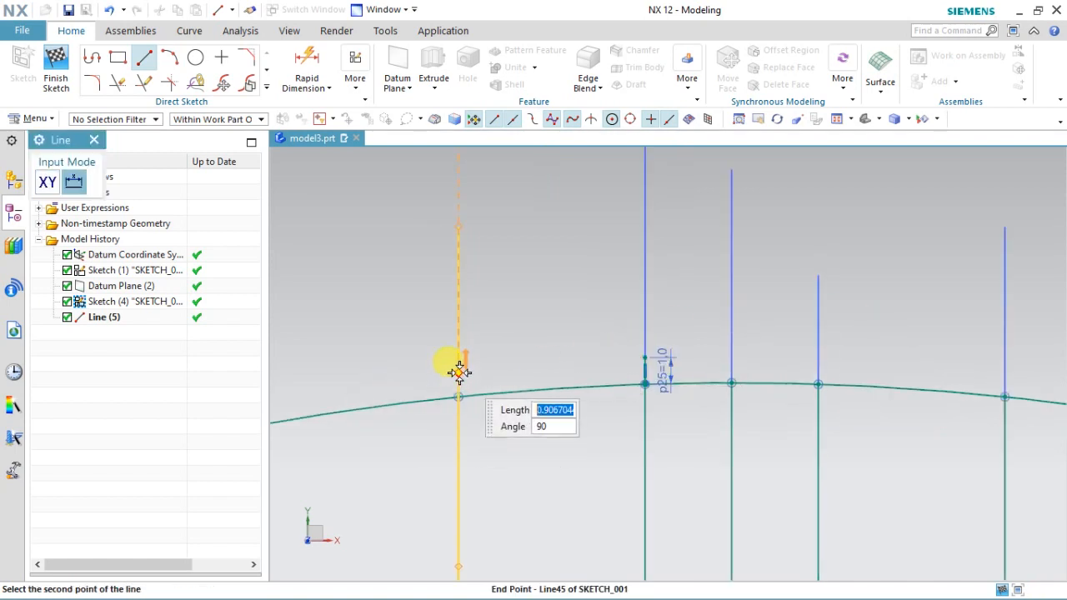
text(1)
key(Return)
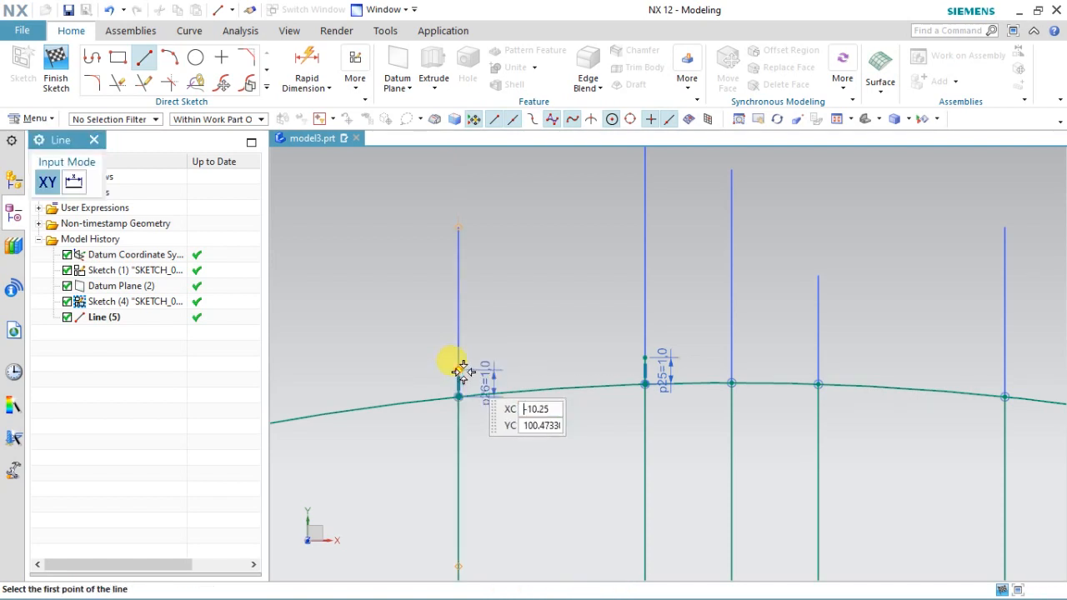
click(178, 59)
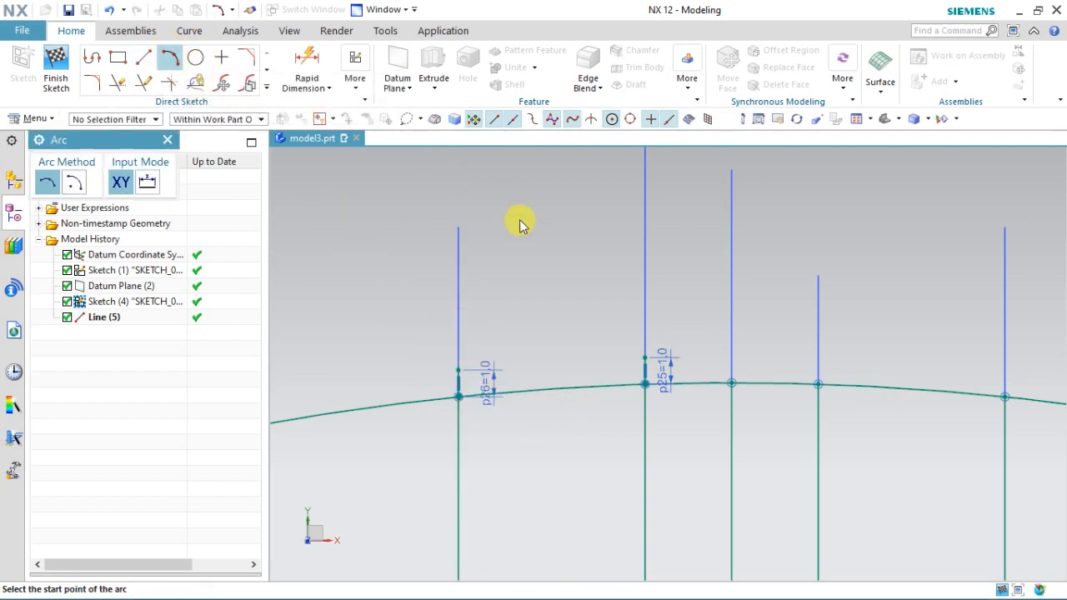
click(644, 358)
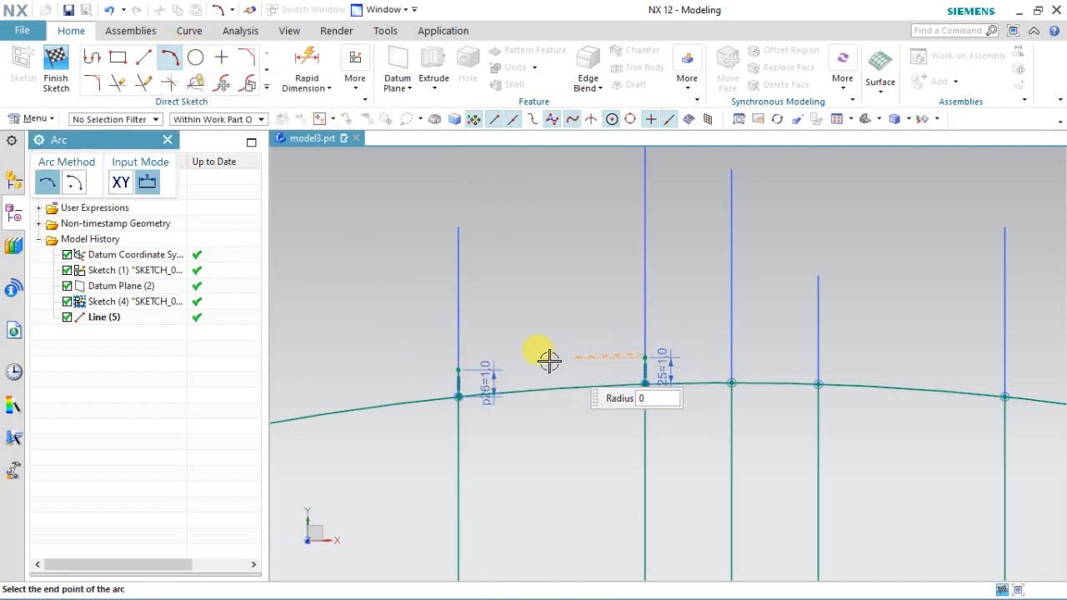
click(170, 64)
click(645, 358)
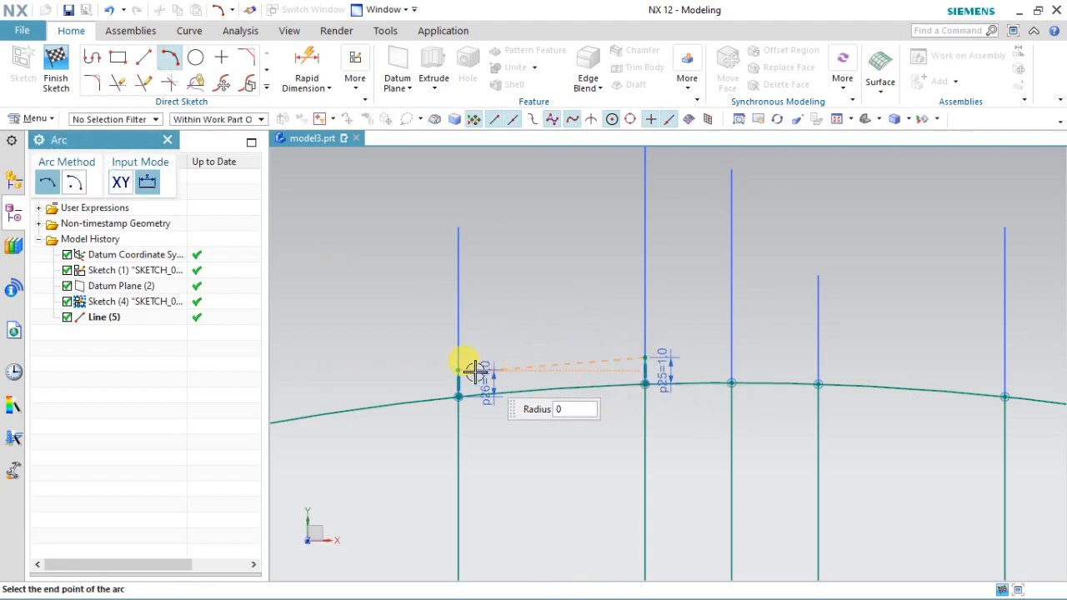
click(170, 59)
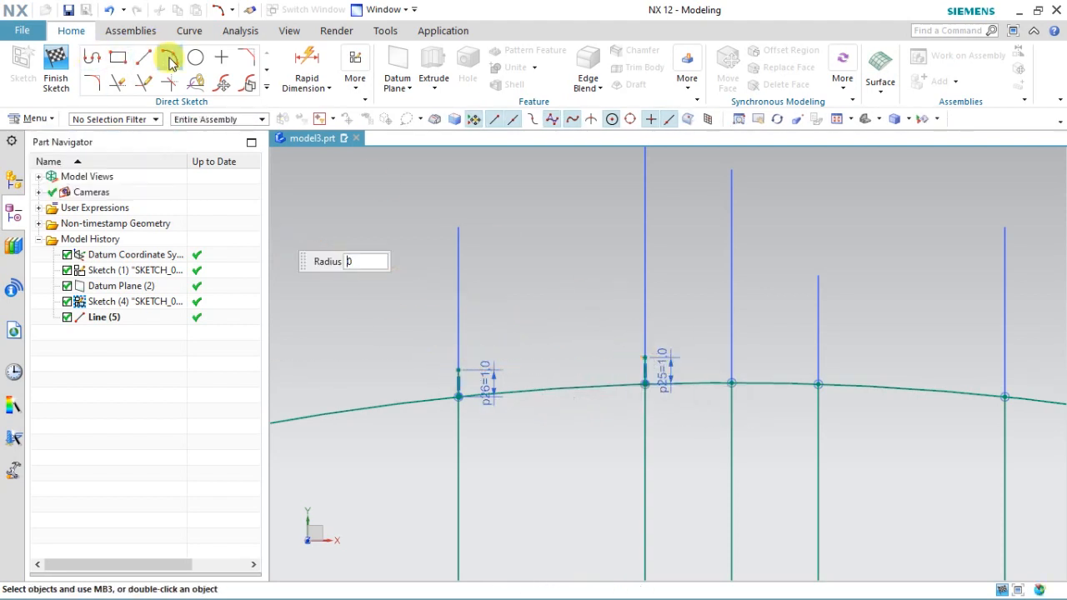
click(170, 58)
click(645, 359)
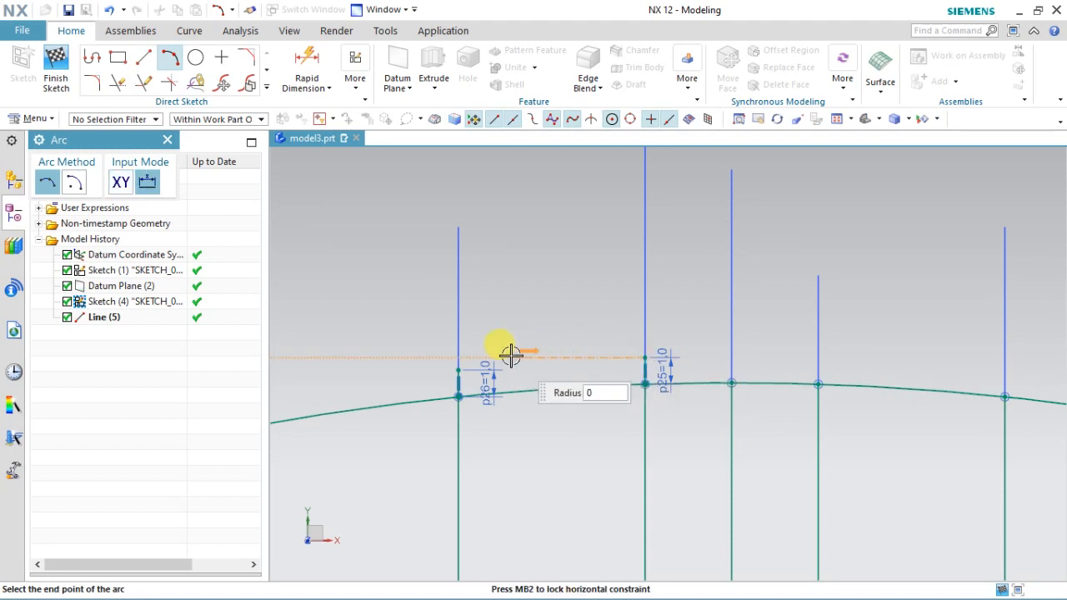
click(170, 57)
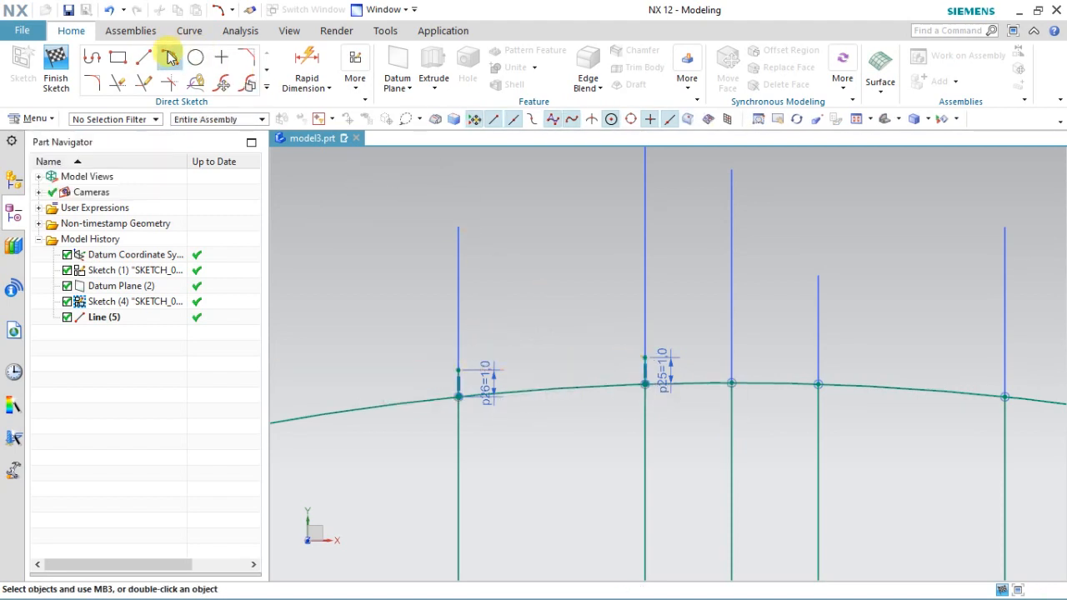
Step: Draw a three-point arc with a radius of about 50 mm joining the upper ends of the two 1 mm lines
click(171, 56)
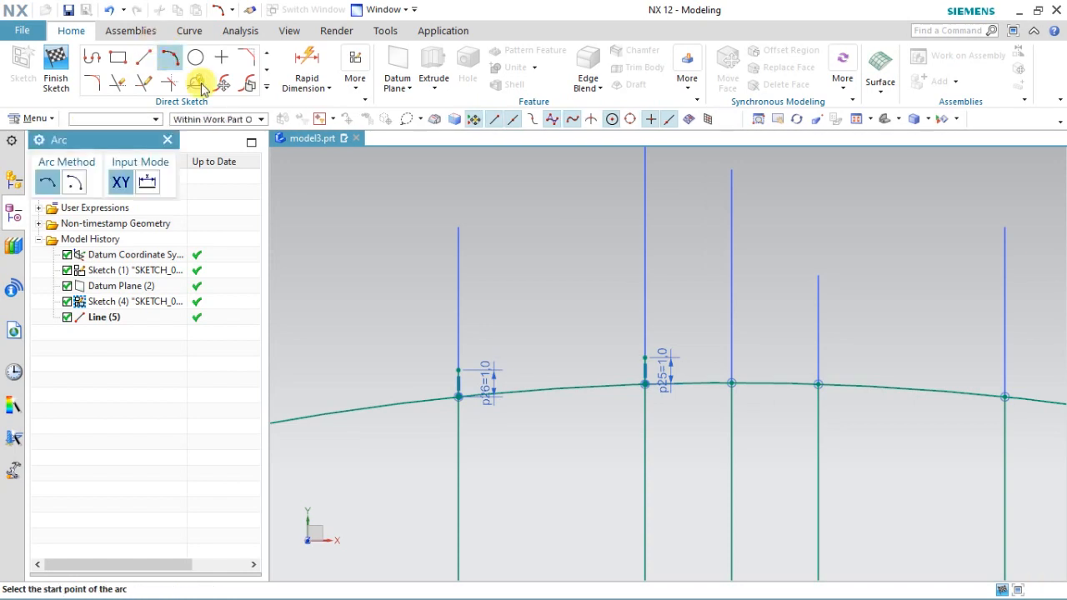
click(645, 359)
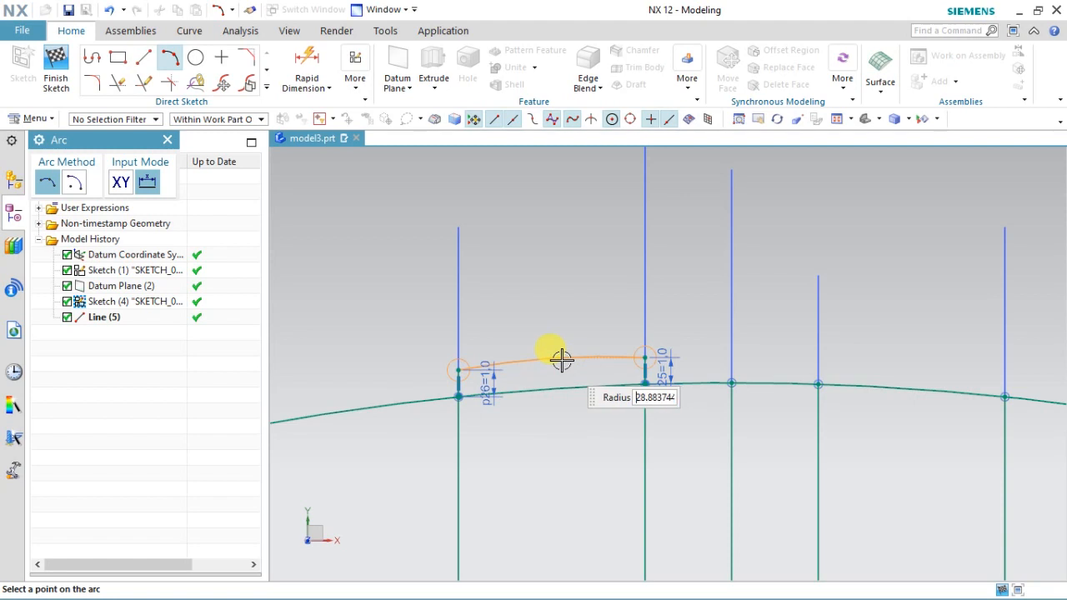
scroll(558, 360, up, 5)
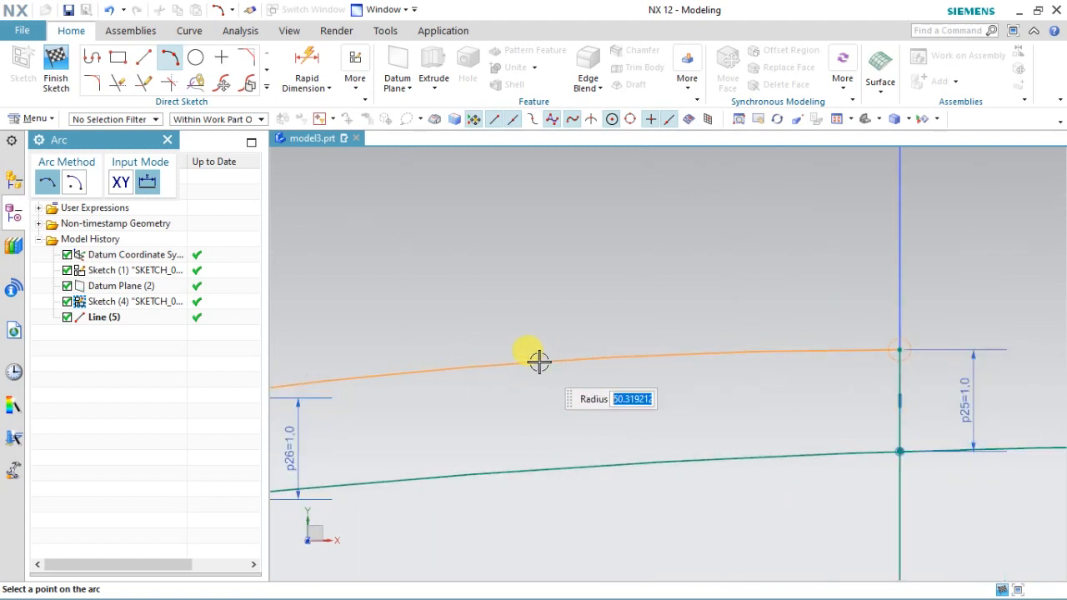
click(539, 360)
scroll(641, 350, down, 5)
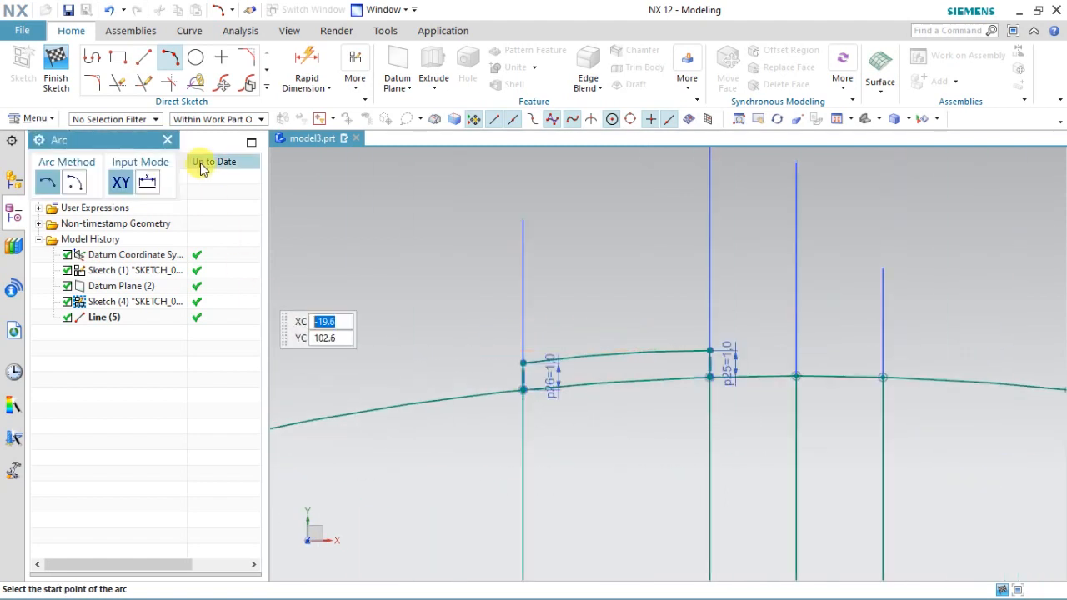
Step: Mirror the outer left tooth's connected curves about the vertical centreline
click(267, 92)
click(111, 208)
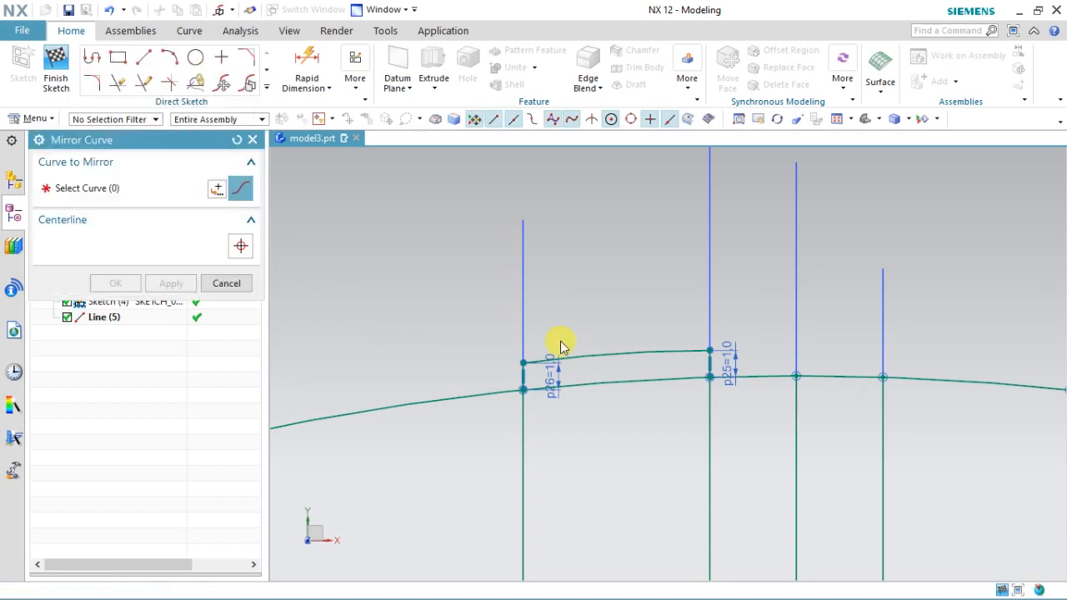
click(689, 367)
middle_click(721, 374)
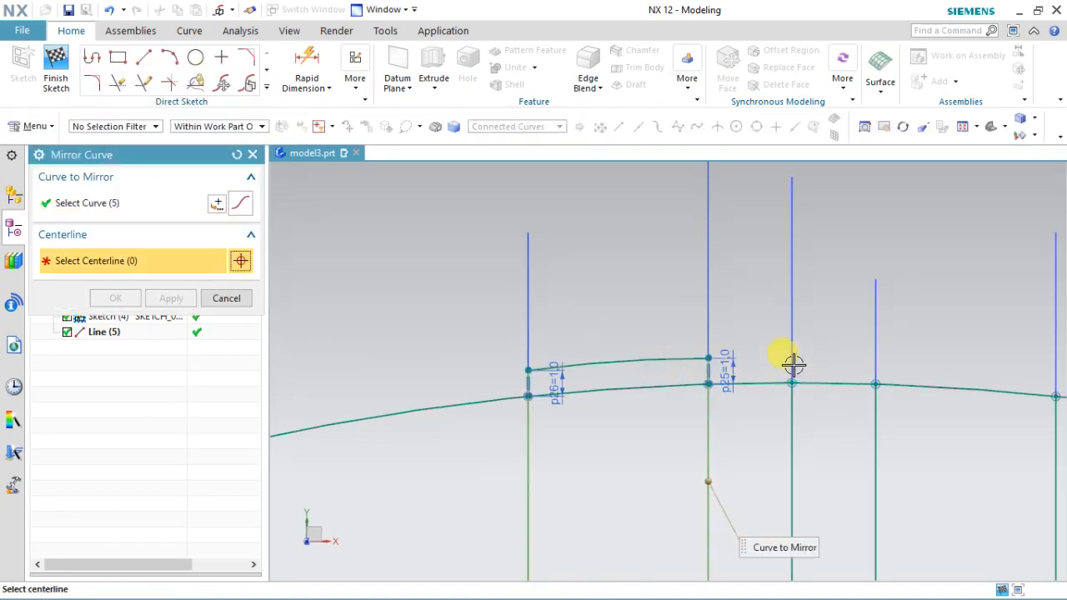
scroll(707, 362, down, 5)
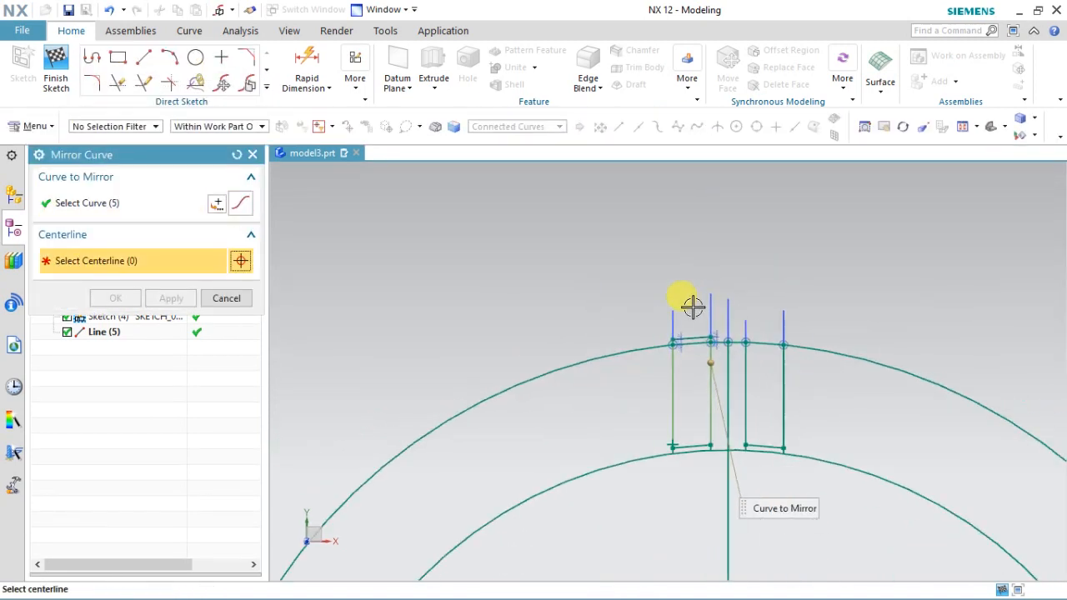
scroll(715, 458, up, 1)
click(736, 462)
click(118, 299)
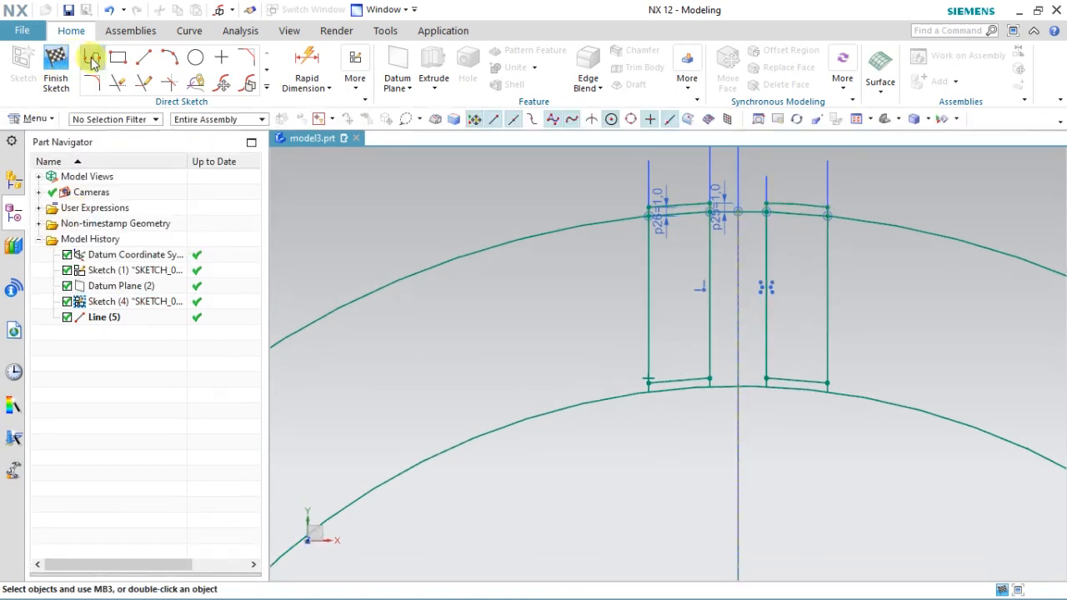
Step: Trim the projected vertical lines, inner tooth outlines and upper arc of the projected 160 mm circle, then finish the offset-plane sketch
click(117, 82)
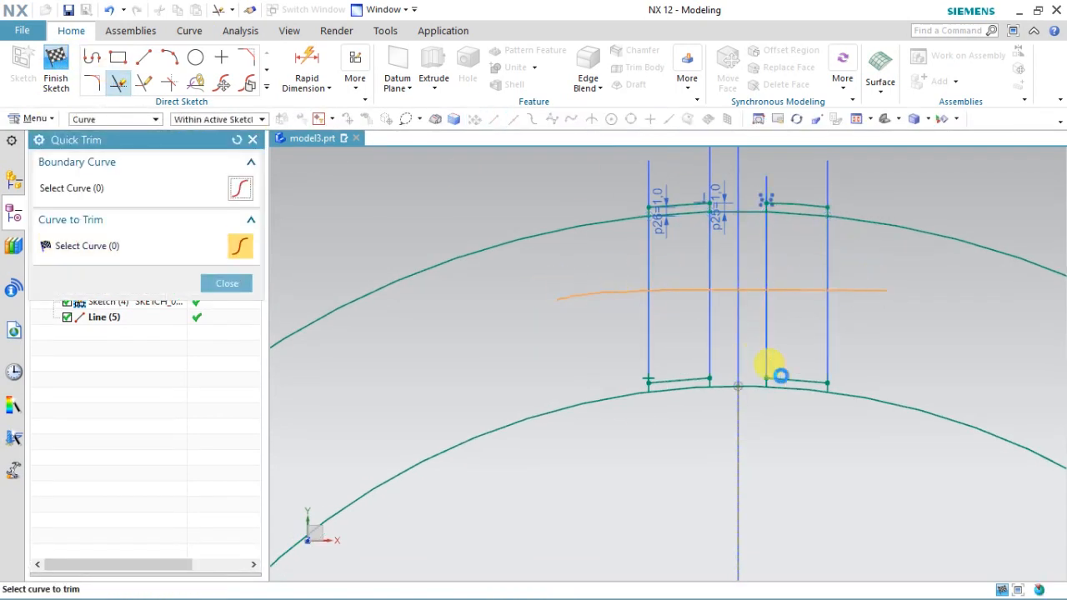
click(732, 367)
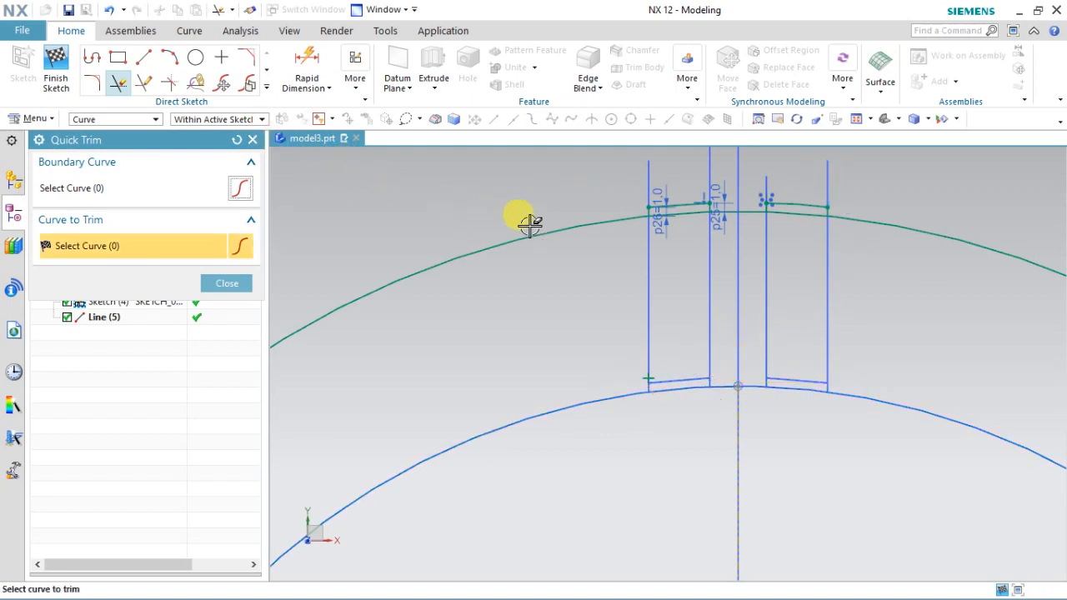
scroll(718, 210, up, 3)
scroll(678, 197, down, 2)
click(55, 67)
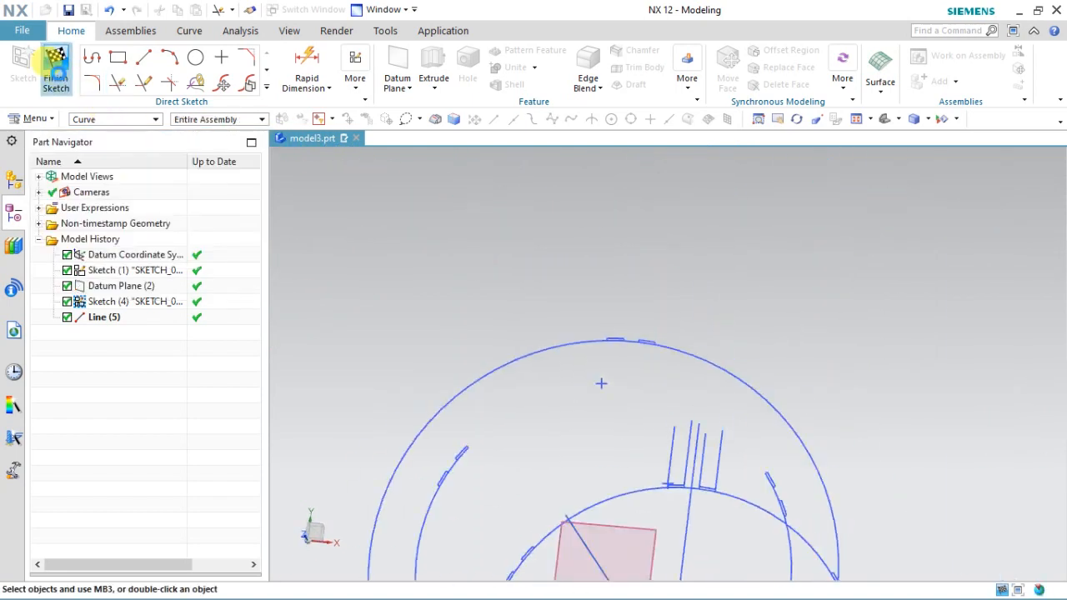
Step: Reopen the offset-plane sketch, trim the rest of the projected 160 mm circle between the inner teeth, and finish the sketch
scroll(540, 310, up, 3)
double_click(534, 318)
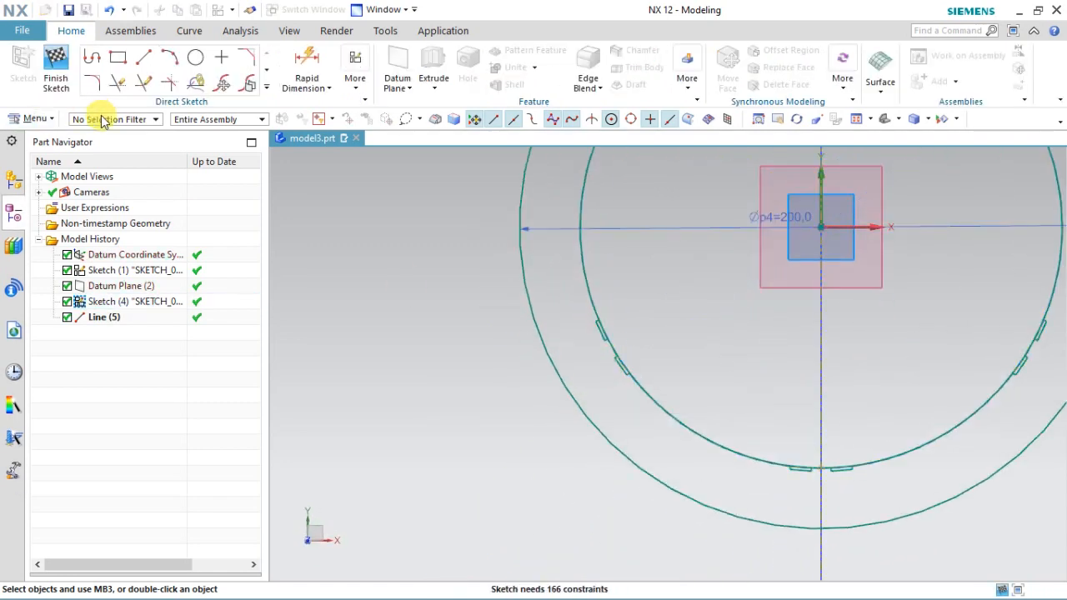
click(119, 85)
scroll(531, 436, down, 4)
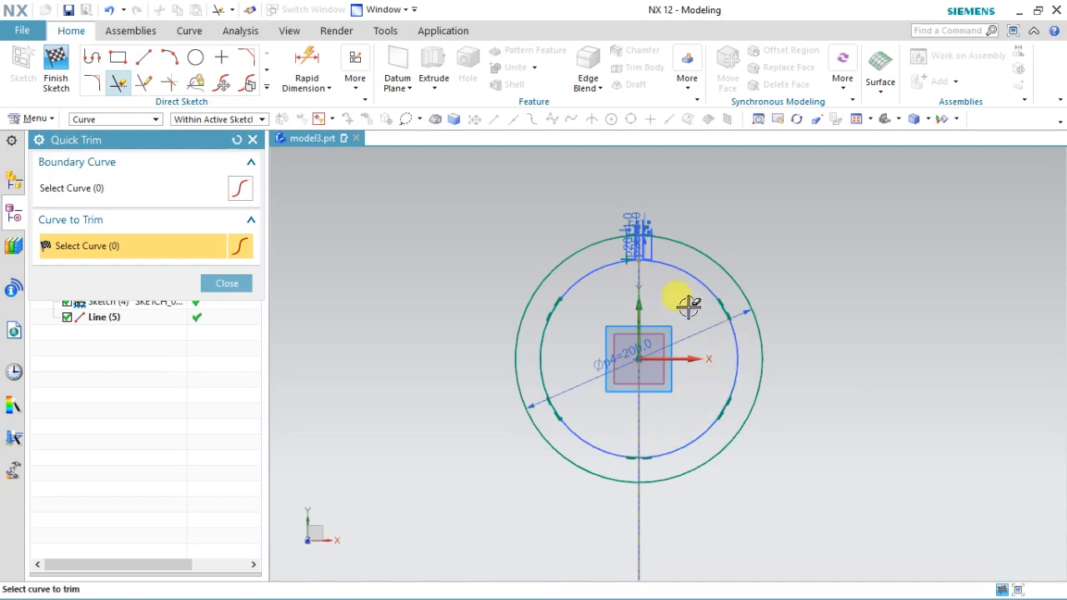
click(48, 74)
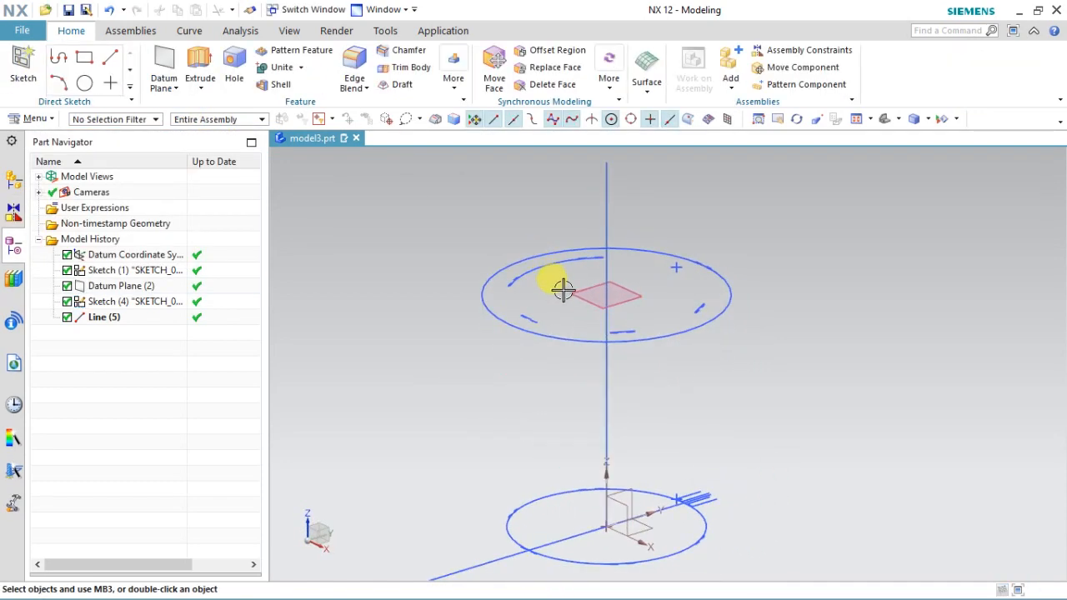
Step: Circularly pattern the two outer teeth's six curves about the 200 mm circle's centre with count 8 and pitch -60°, then finish the sketch
double_click(587, 340)
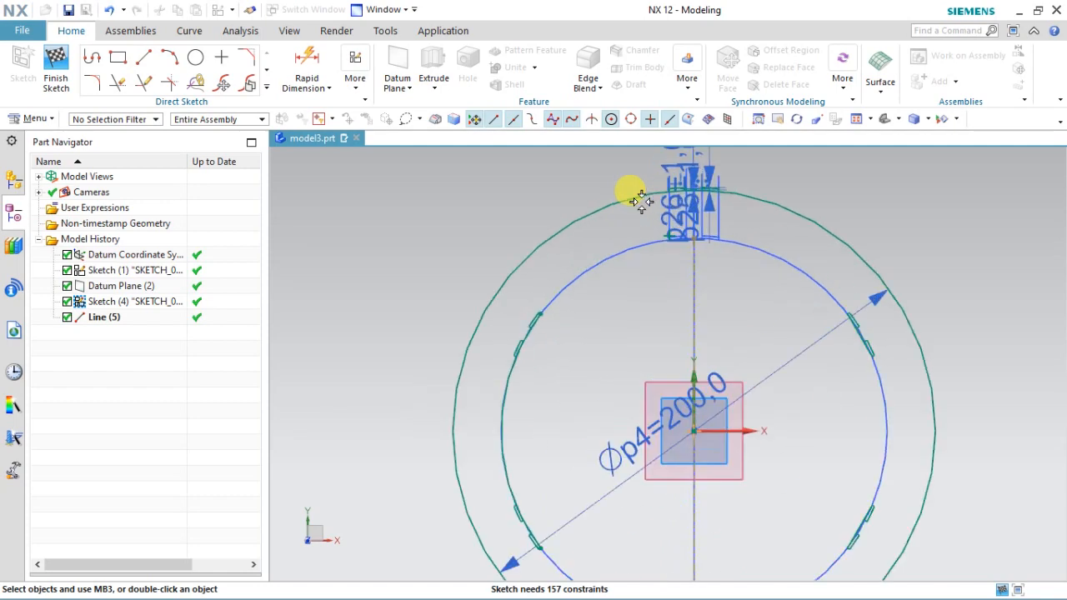
click(267, 85)
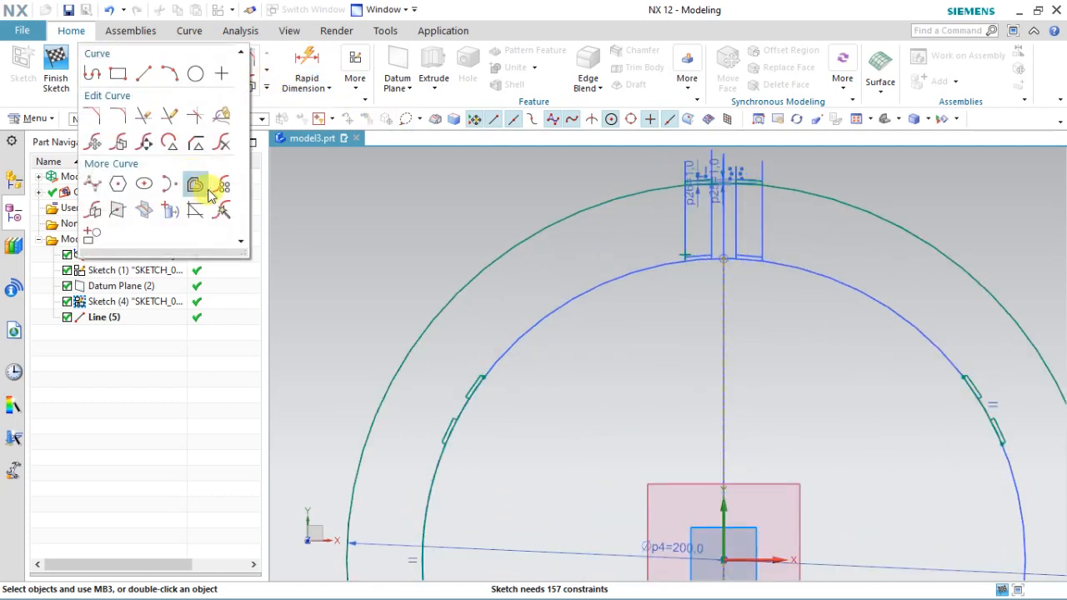
click(208, 188)
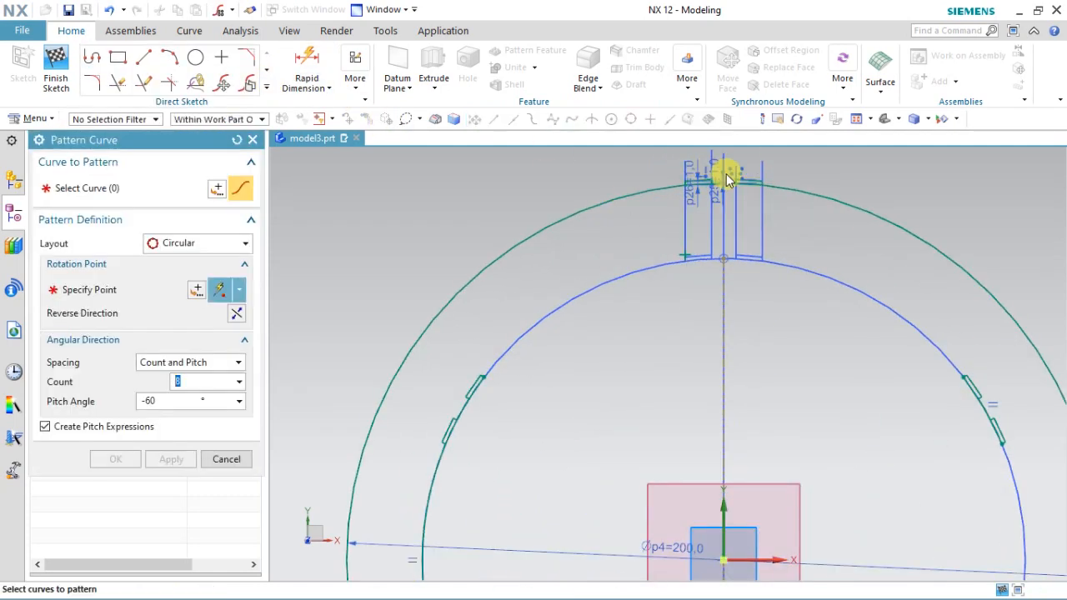
scroll(727, 173, up, 6)
scroll(785, 246, up, 3)
click(783, 232)
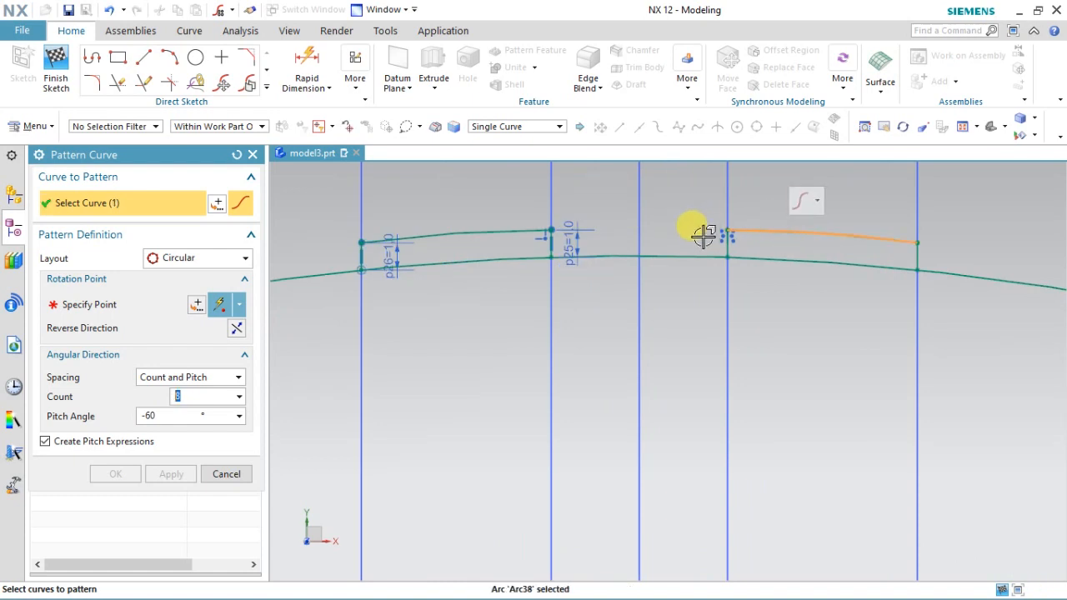
click(916, 252)
click(541, 232)
click(550, 242)
click(361, 255)
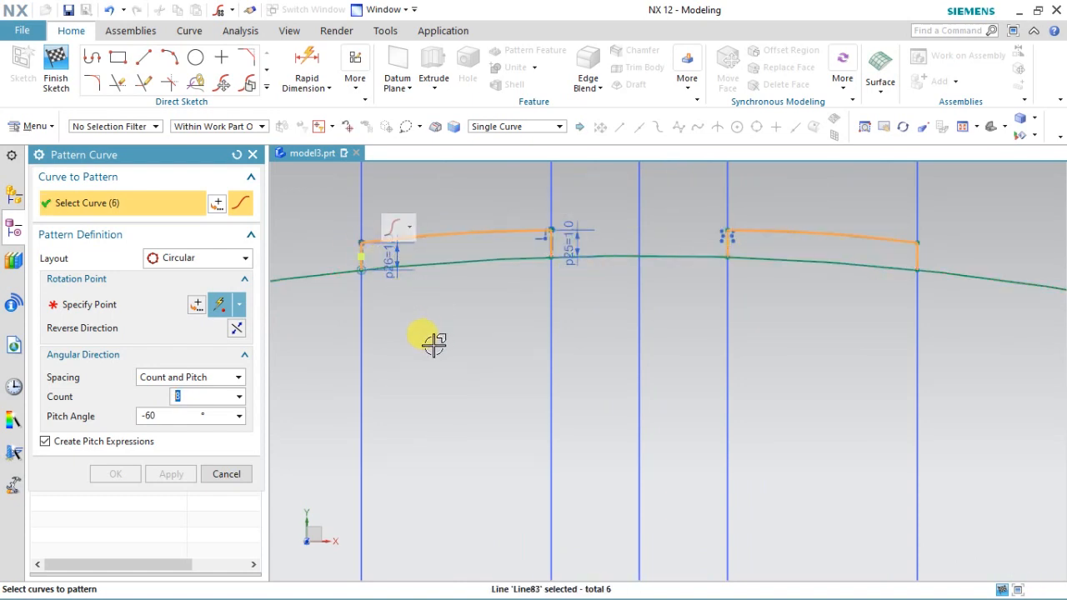
middle_click(376, 350)
scroll(603, 291, down, 6)
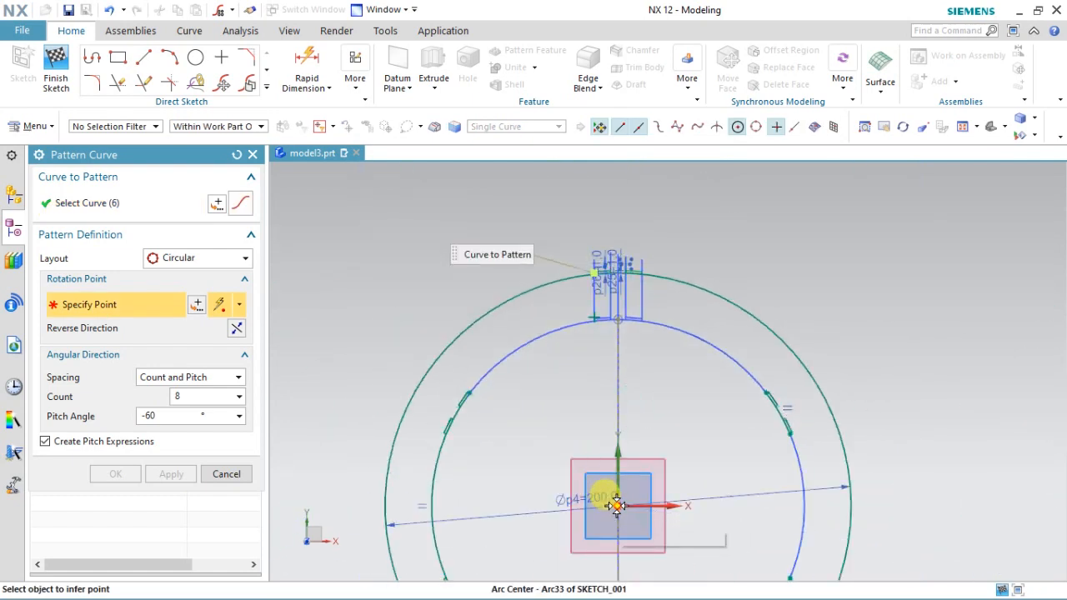
click(617, 505)
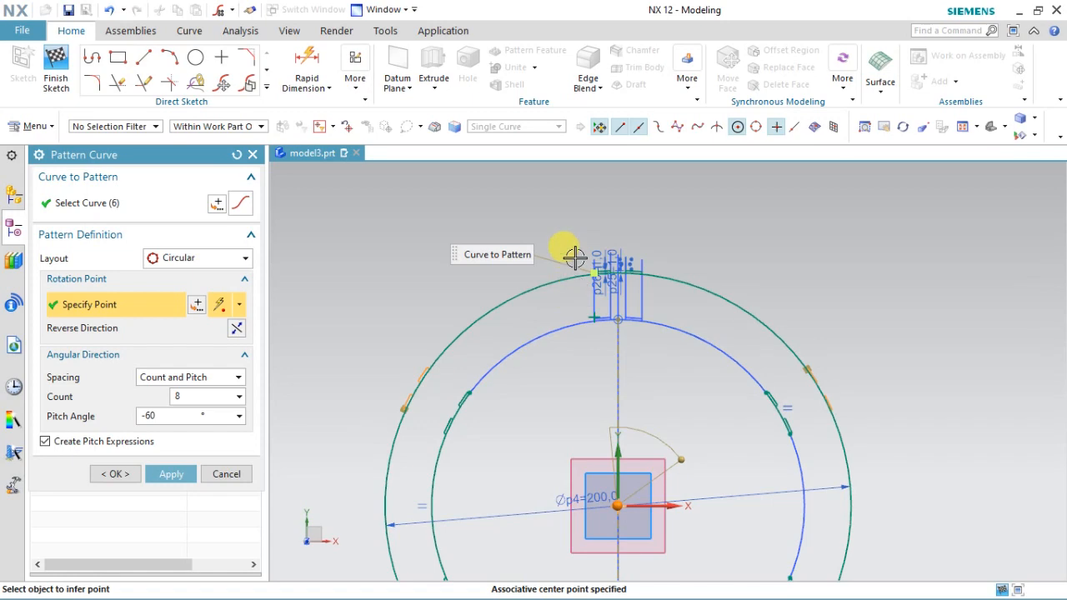
scroll(575, 257, down, 2)
click(117, 475)
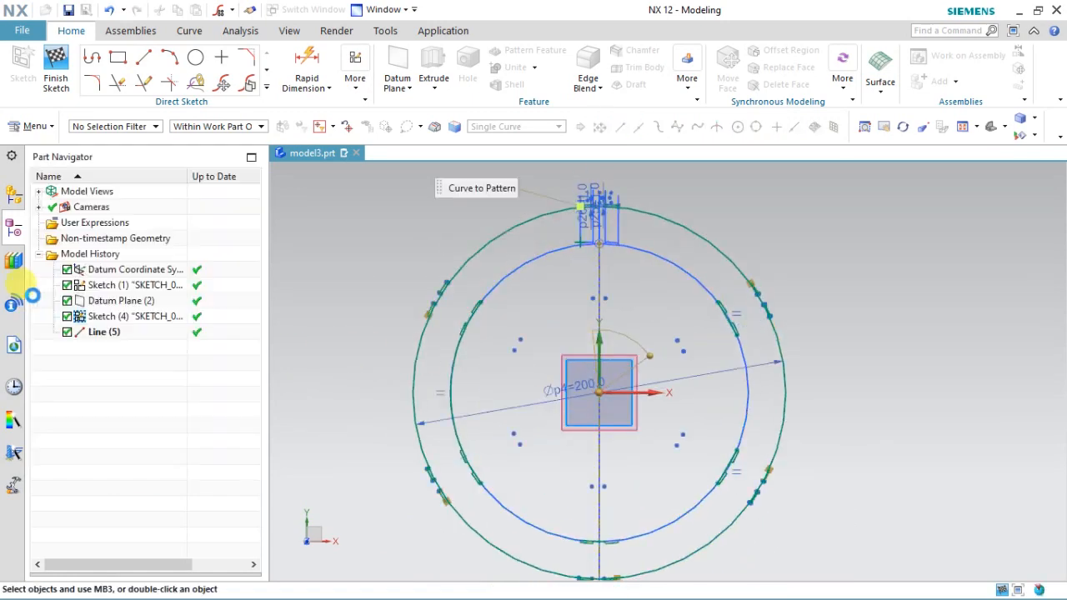
click(56, 71)
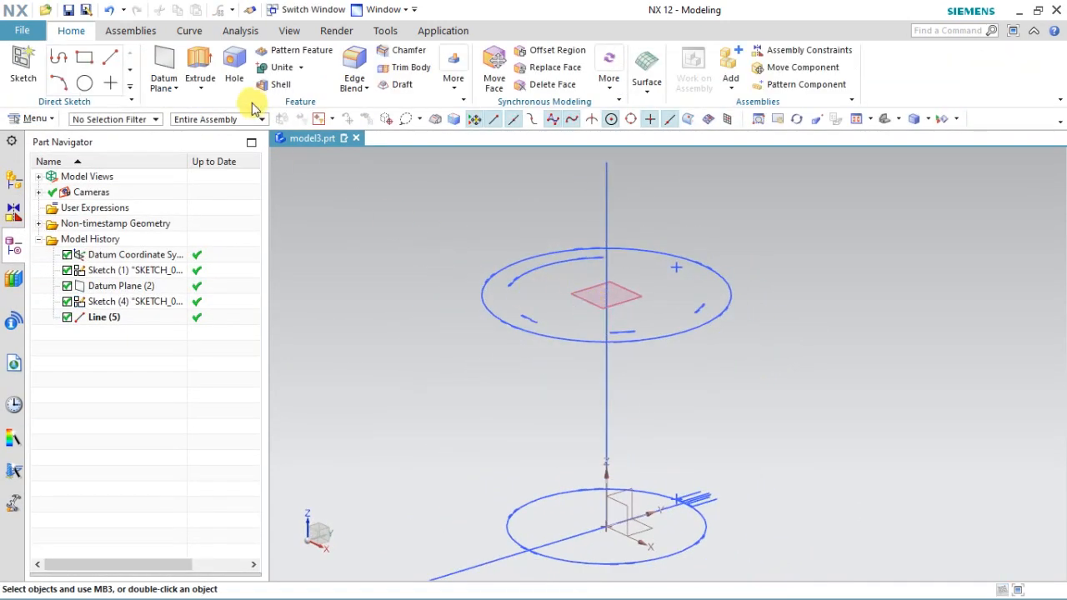
click(644, 66)
click(628, 216)
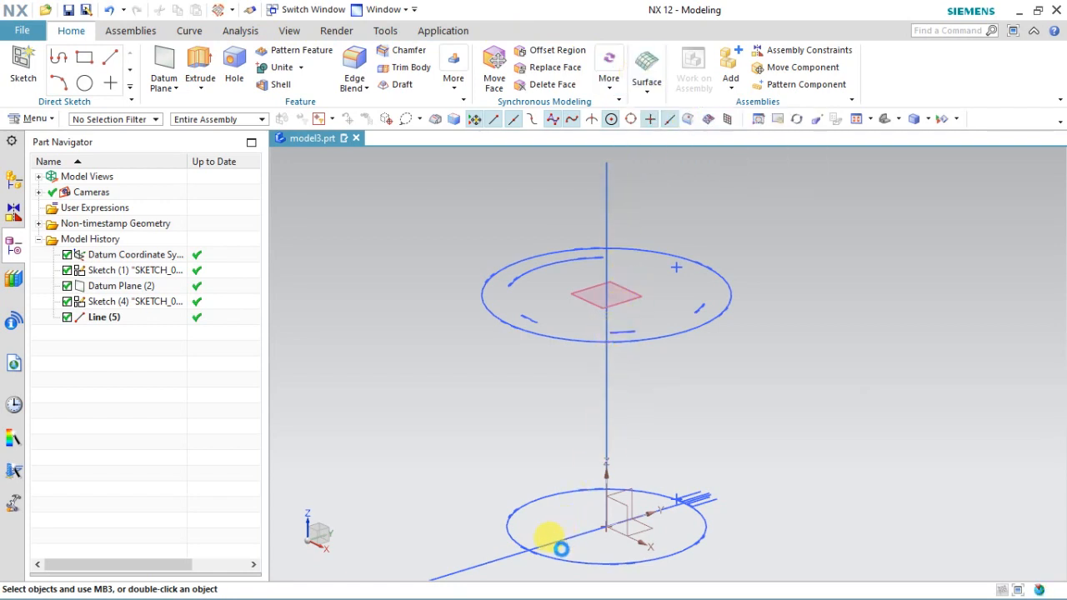
click(559, 555)
scroll(548, 557, up, 3)
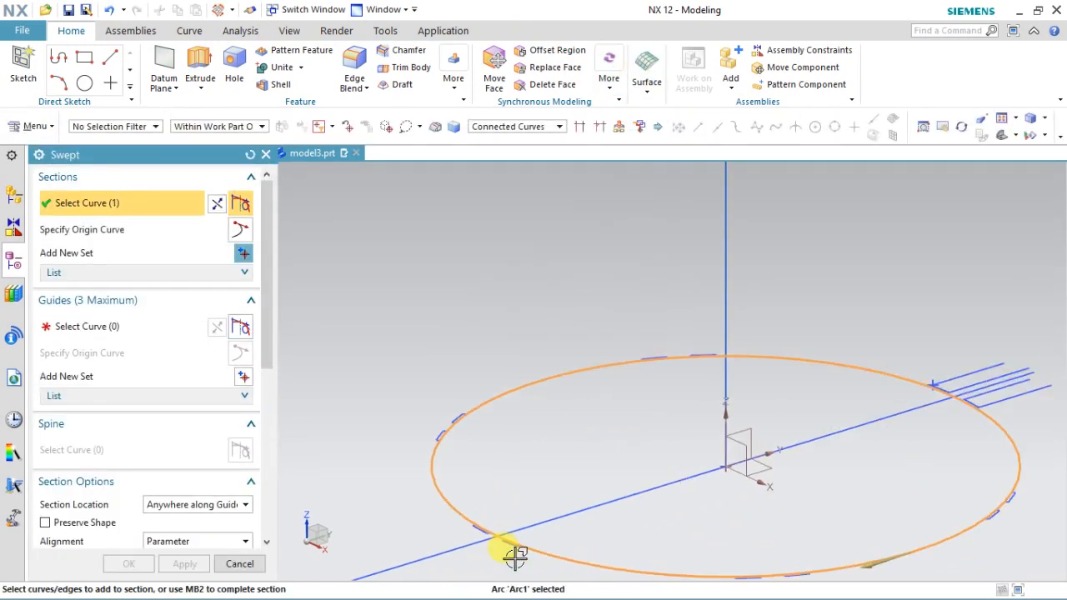
scroll(547, 556, up, 3)
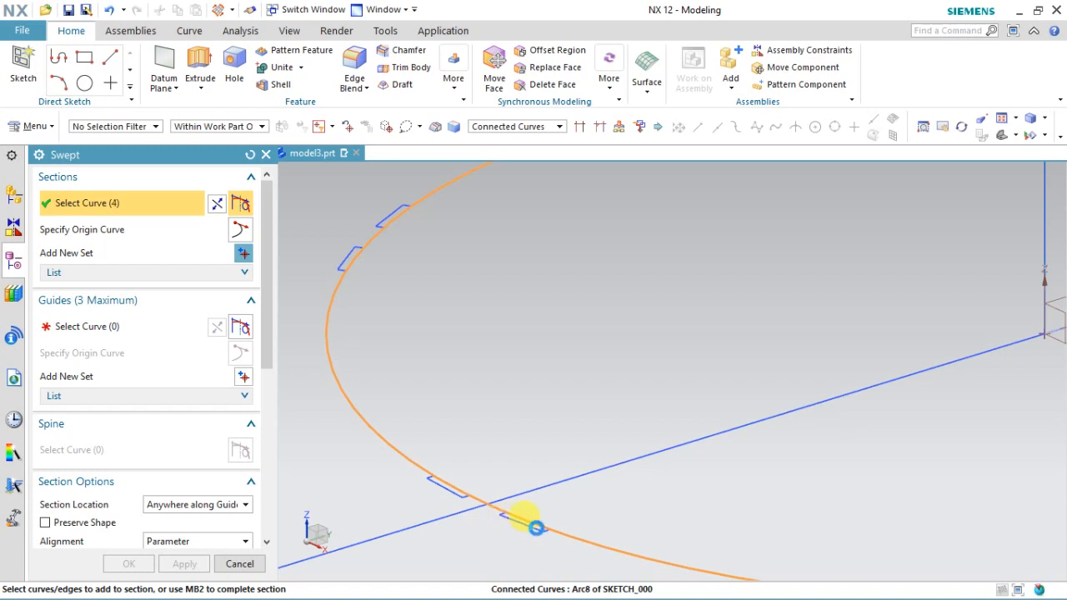
click(536, 527)
scroll(529, 525, up, 3)
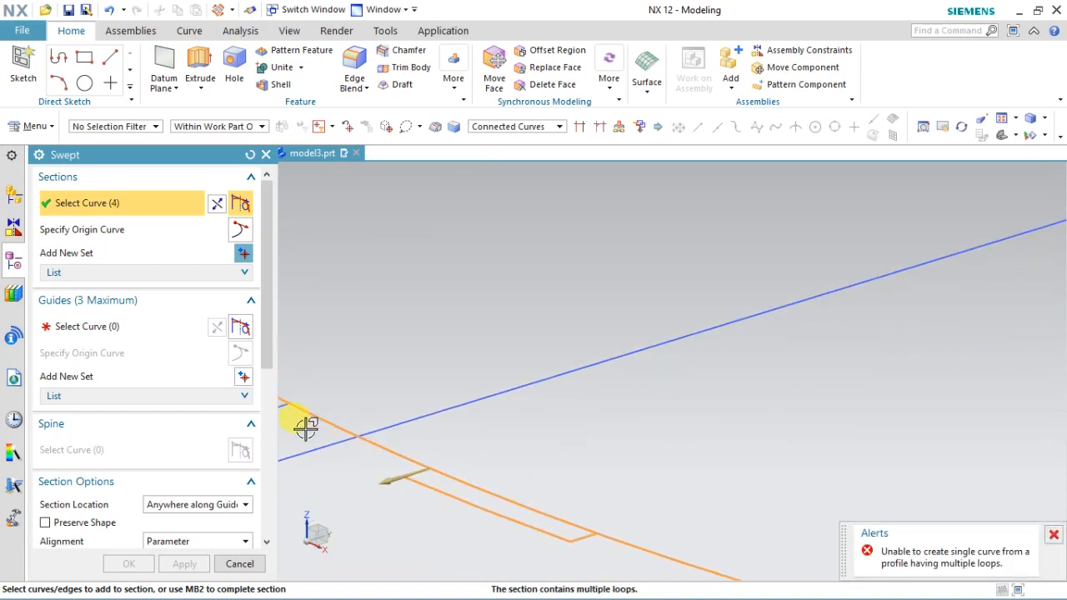
scroll(597, 462, down, 2)
scroll(638, 465, down, 3)
scroll(579, 385, up, 3)
click(534, 386)
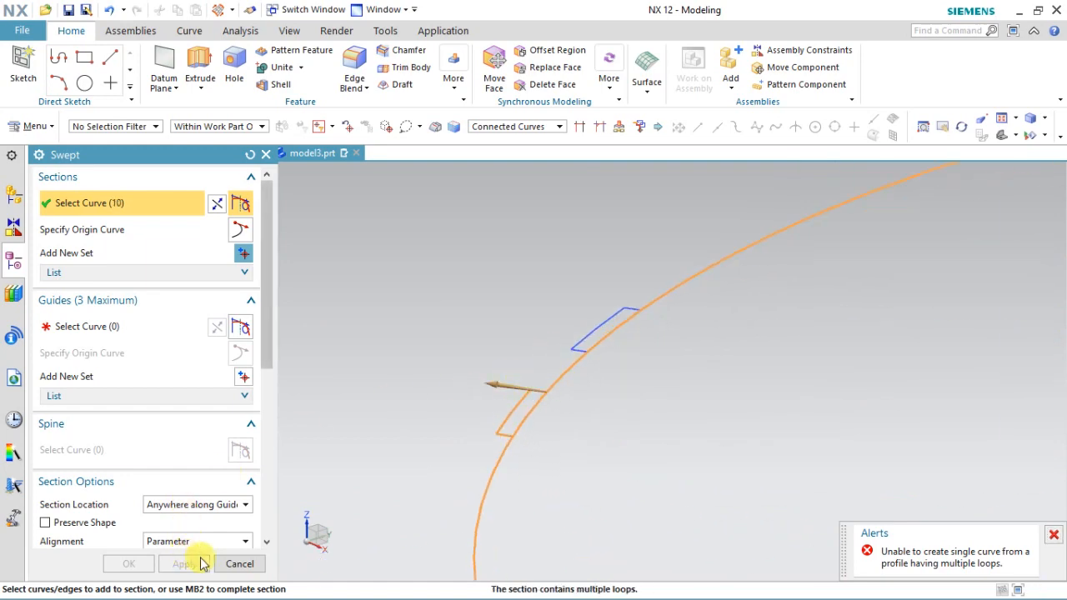
click(239, 564)
Step: Edit the base sketch and trim the 160 mm circle's arc segments across the openings of the bottom and right-hand teeth
double_click(480, 494)
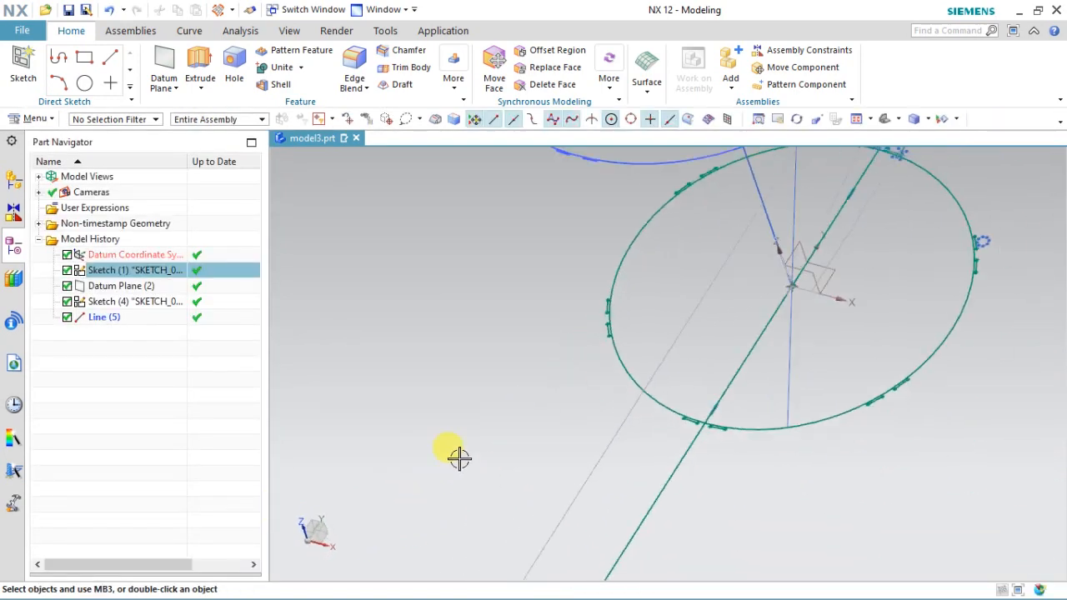
scroll(662, 369, up, 5)
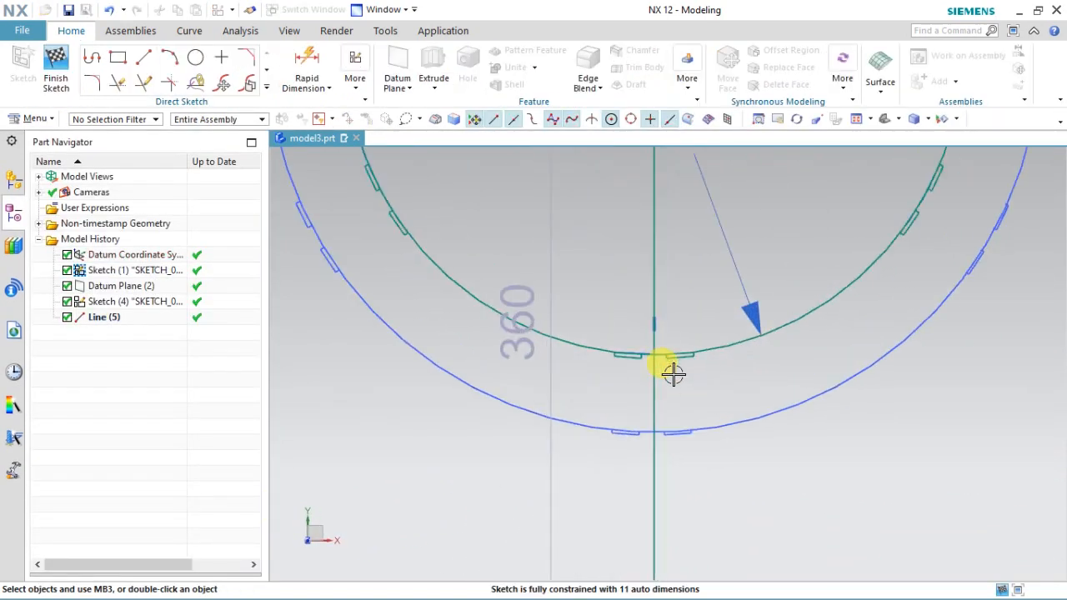
click(121, 84)
scroll(625, 353, up, 4)
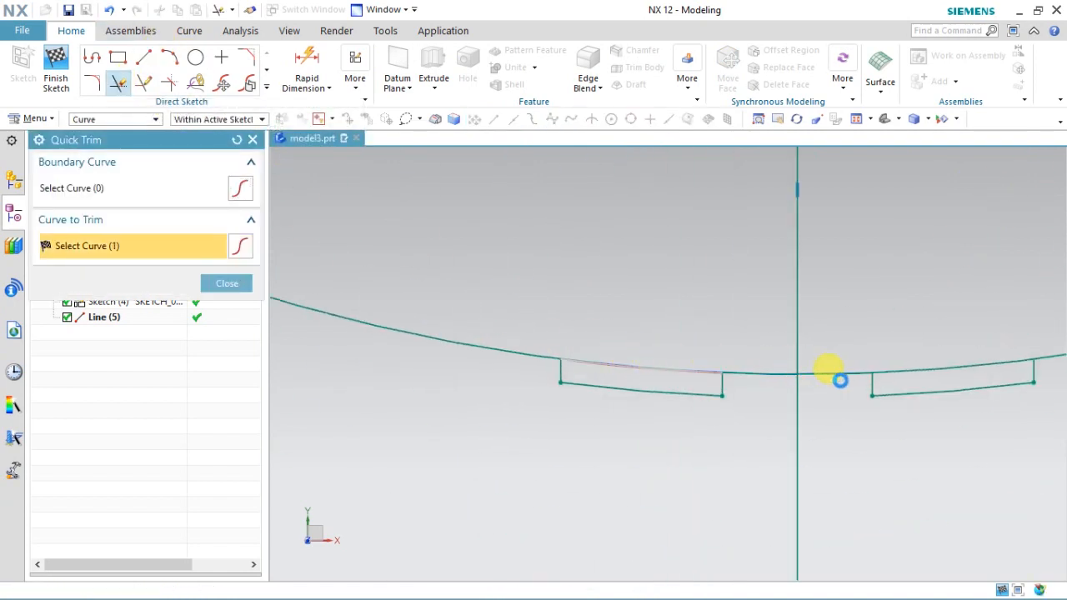
scroll(483, 433, down, 8)
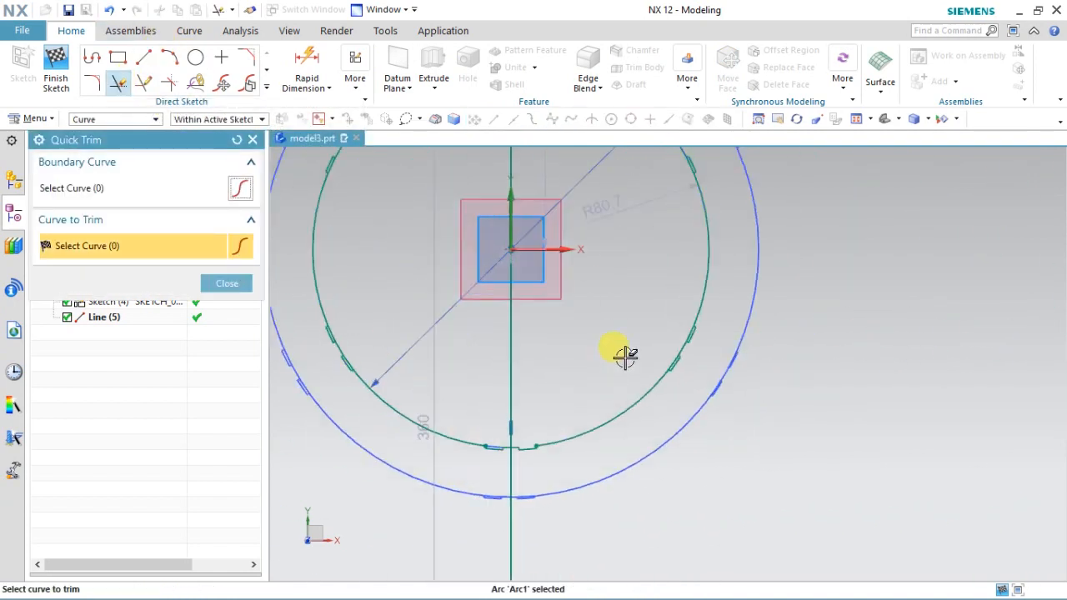
scroll(756, 286, up, 5)
click(722, 384)
scroll(660, 447, down, 7)
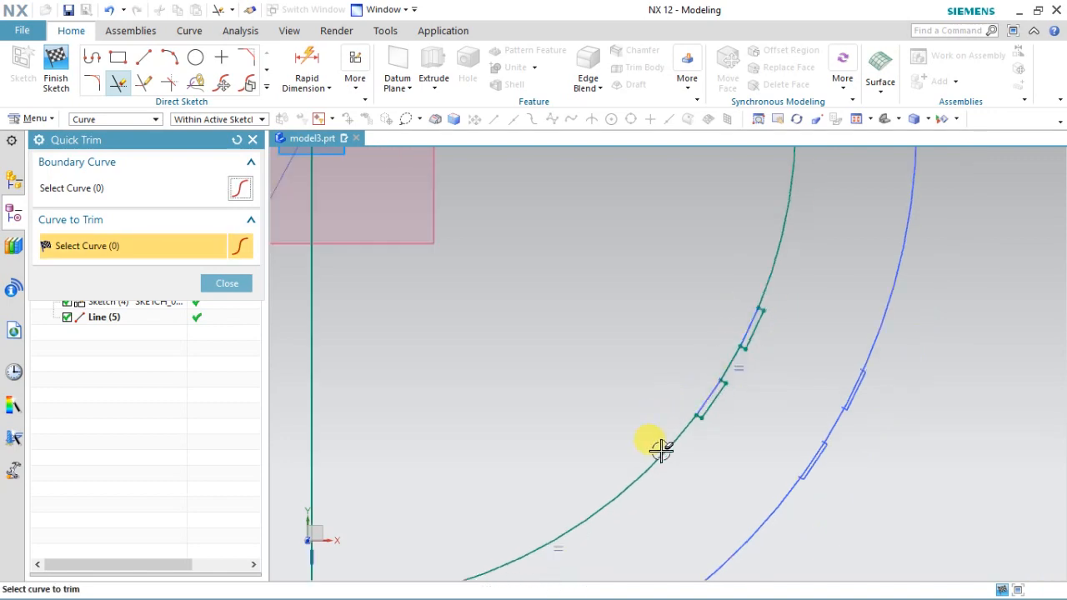
scroll(674, 311, up, 7)
click(706, 309)
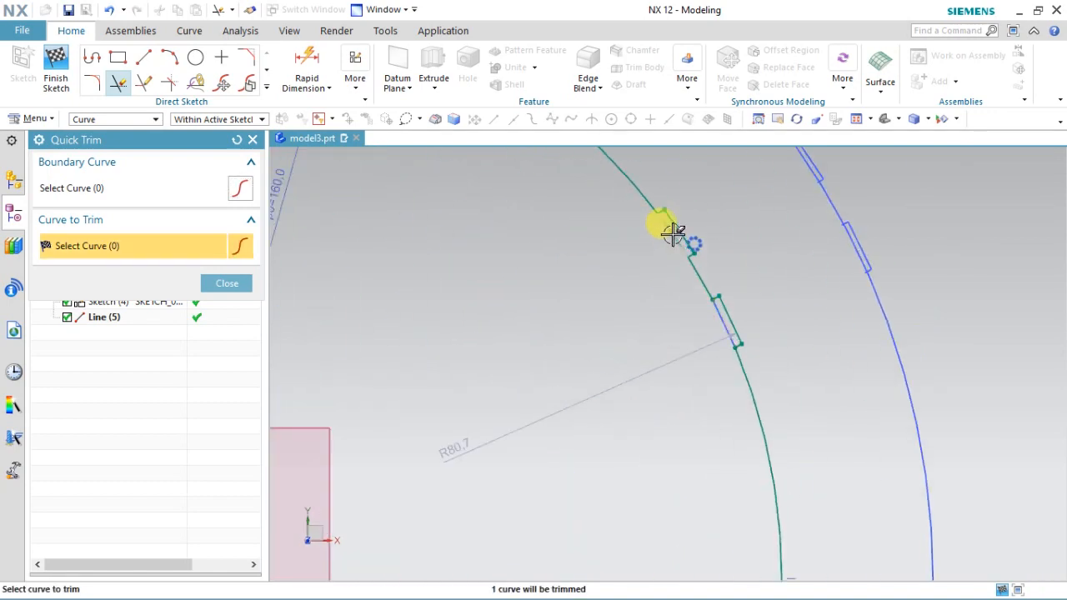
Step: Trim the 160 mm circle's arc segments across the openings of the top and left-hand teeth
scroll(757, 425, down, 7)
scroll(540, 287, up, 7)
scroll(715, 326, up, 5)
click(692, 295)
click(452, 292)
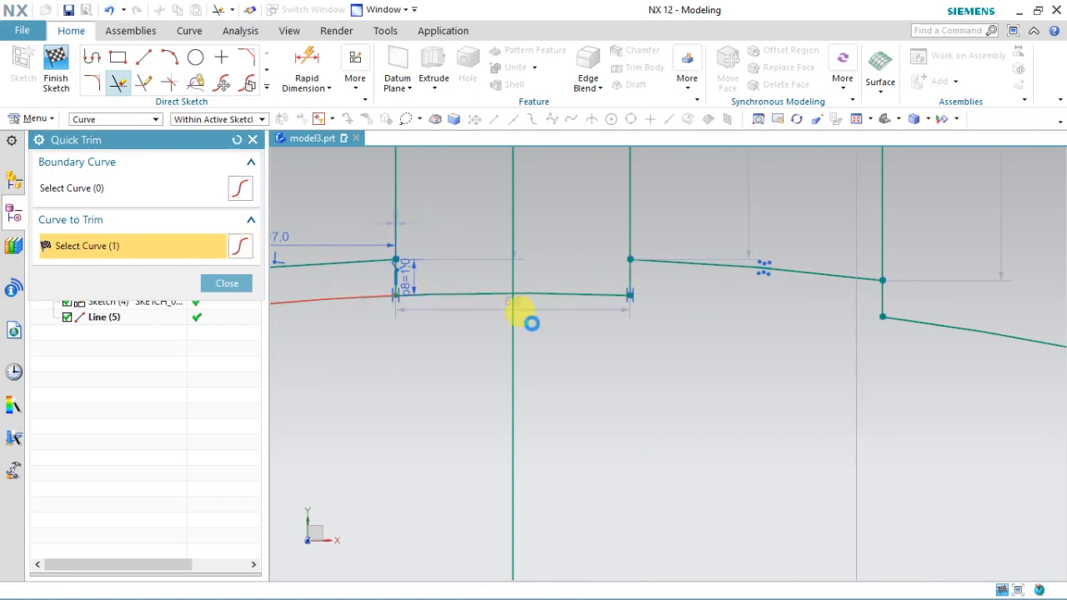
scroll(529, 322, down, 7)
scroll(684, 333, up, 5)
scroll(821, 371, down, 7)
scroll(655, 445, up, 6)
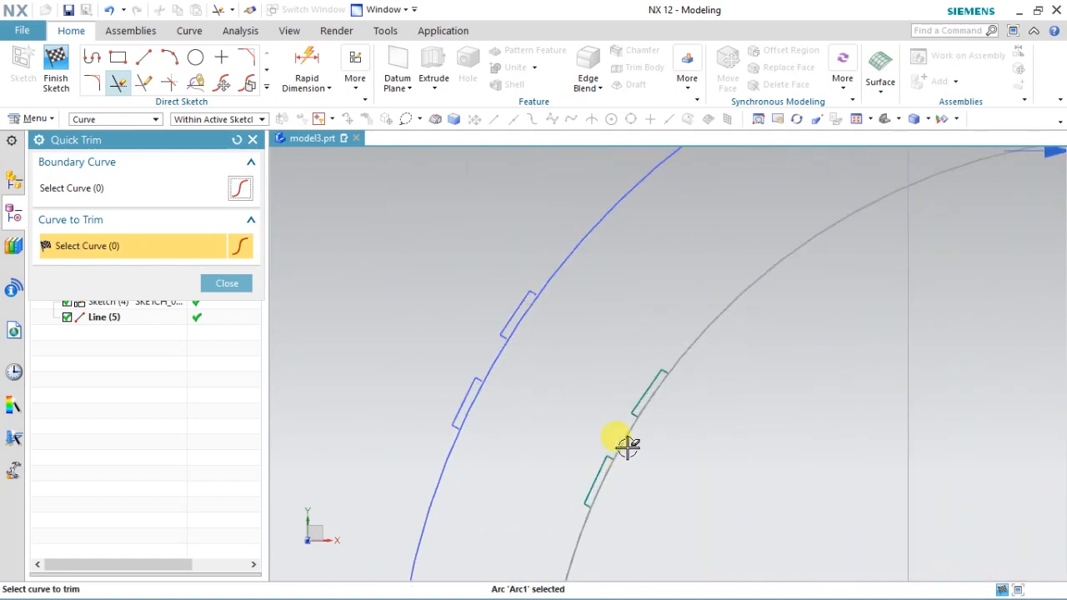
scroll(638, 291, down, 6)
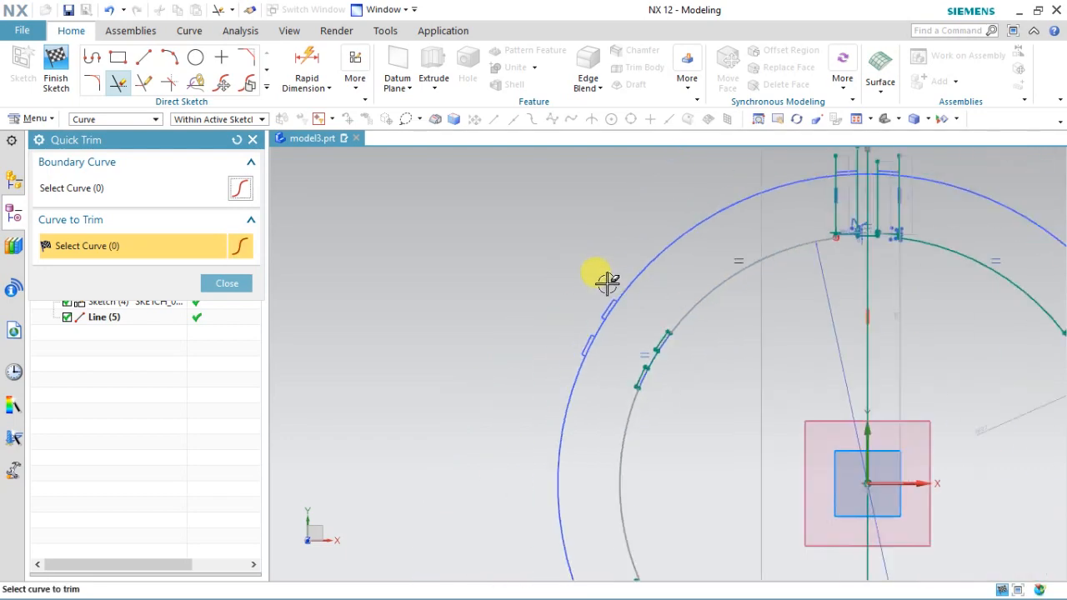
scroll(638, 459, up, 6)
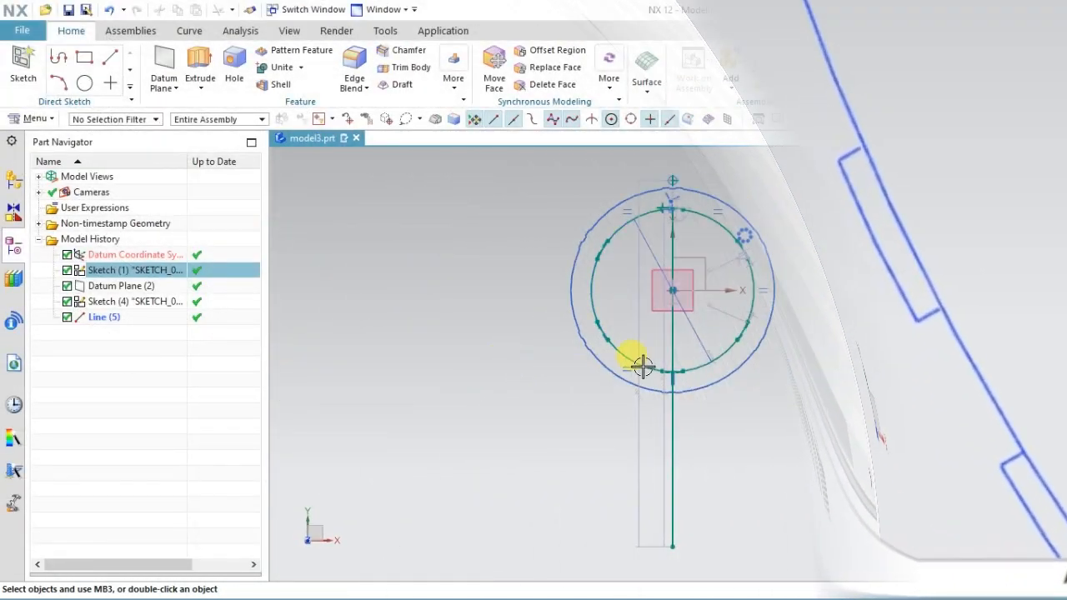
Step: Trim away the long vertical centreline crossing the 160 mm circle and finish the base sketch
scroll(614, 357, up, 4)
click(117, 83)
click(667, 371)
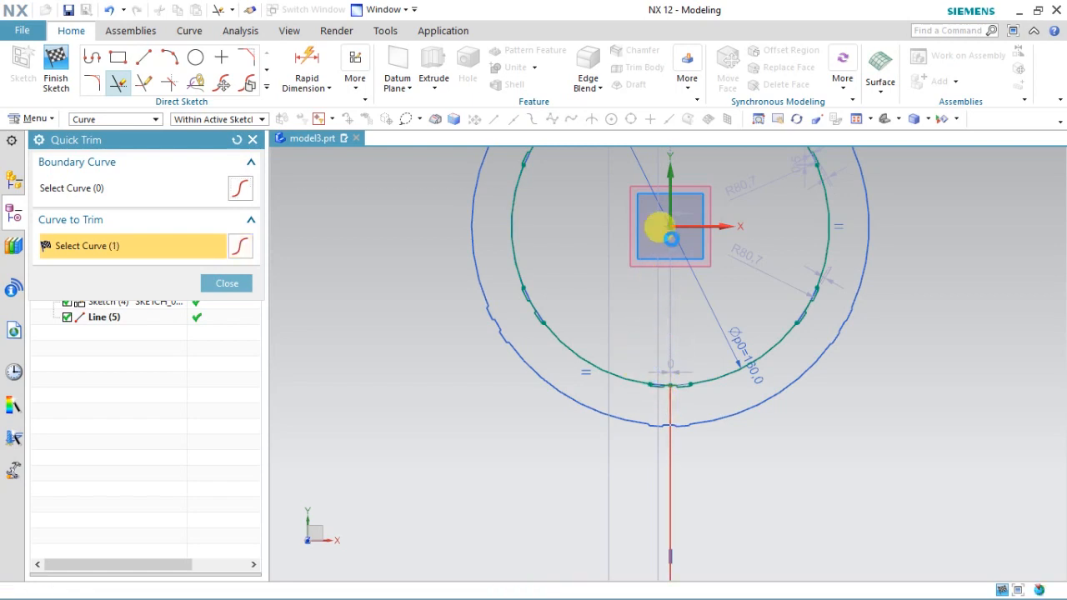
click(656, 421)
scroll(656, 457, down, 1)
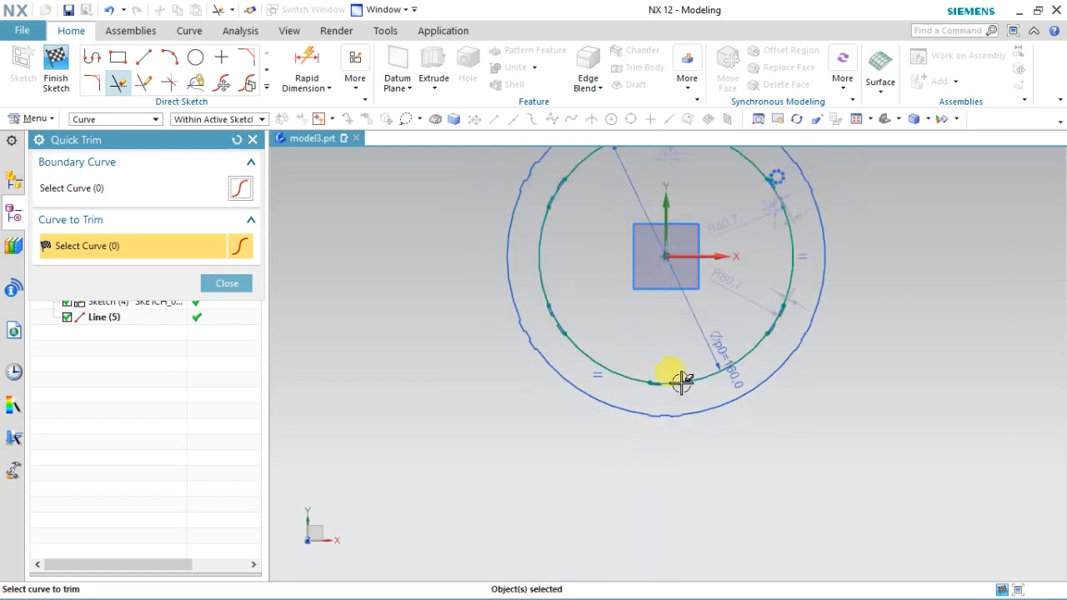
click(57, 69)
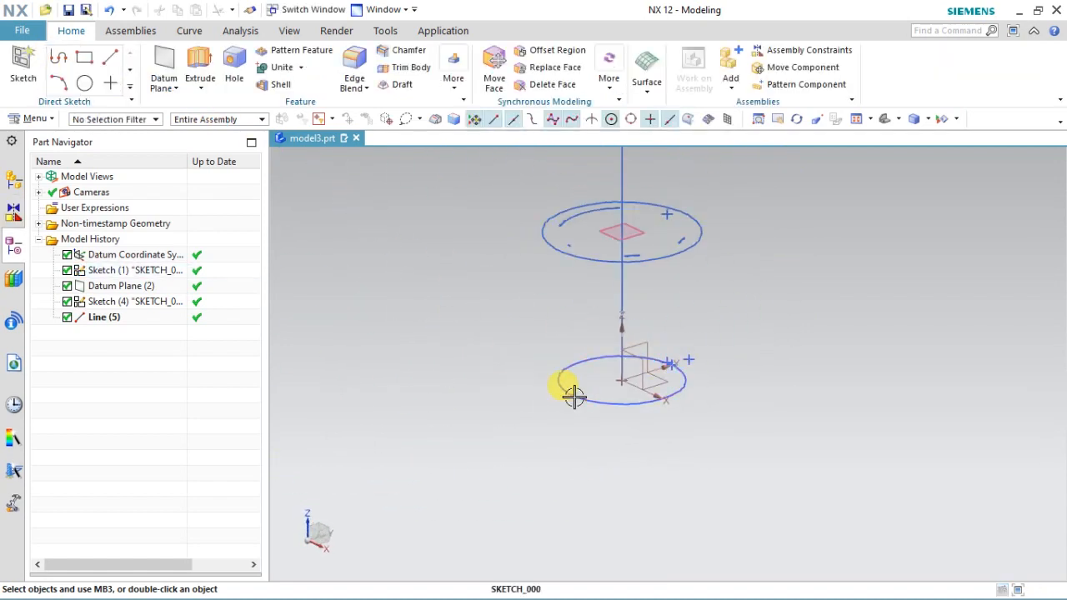
click(573, 397)
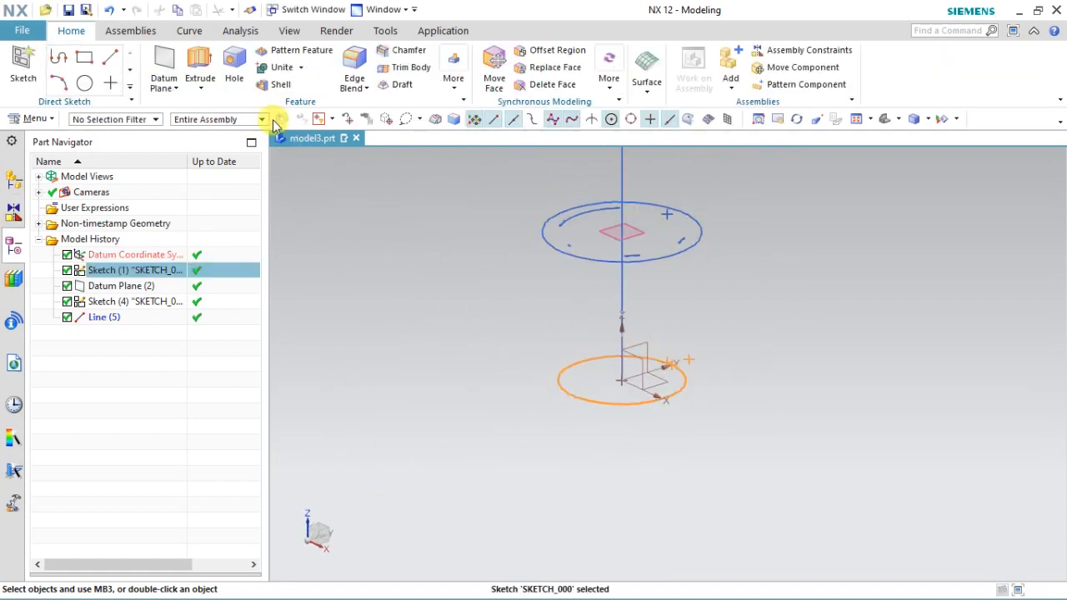
click(595, 79)
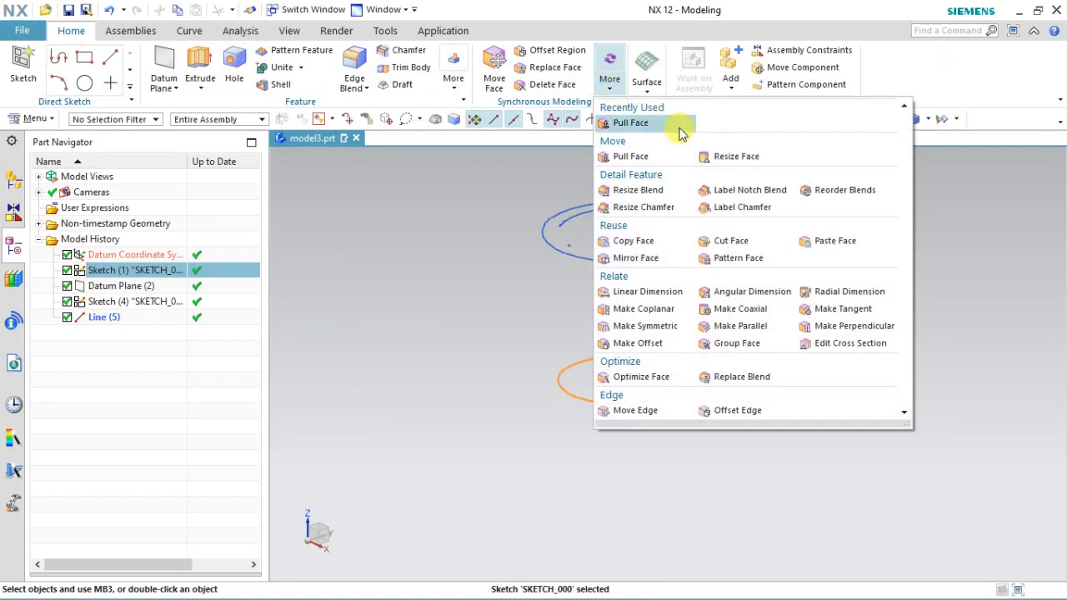
click(644, 92)
click(707, 153)
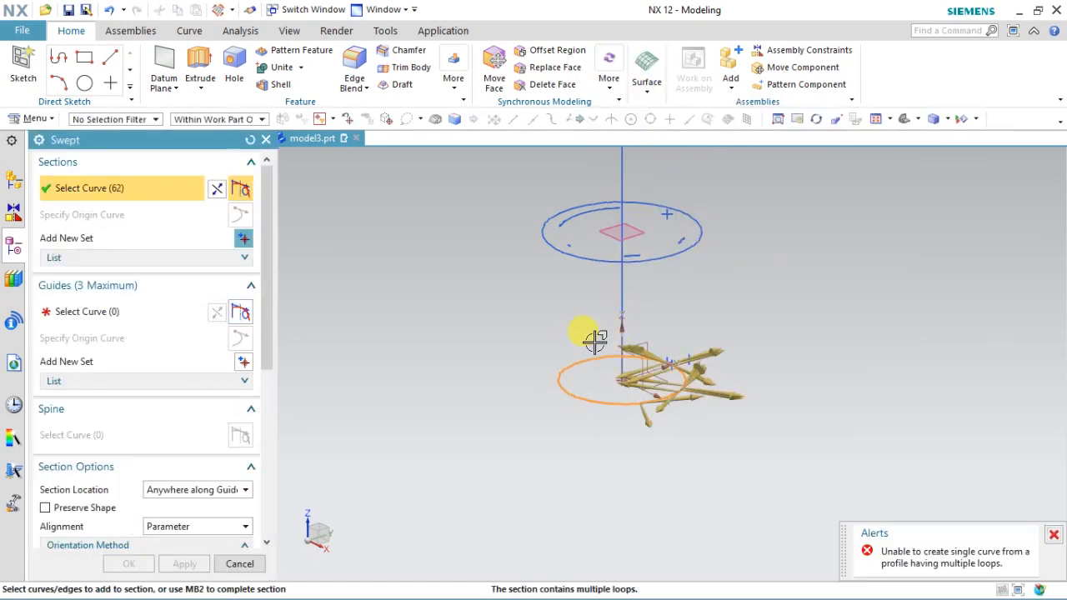
click(266, 155)
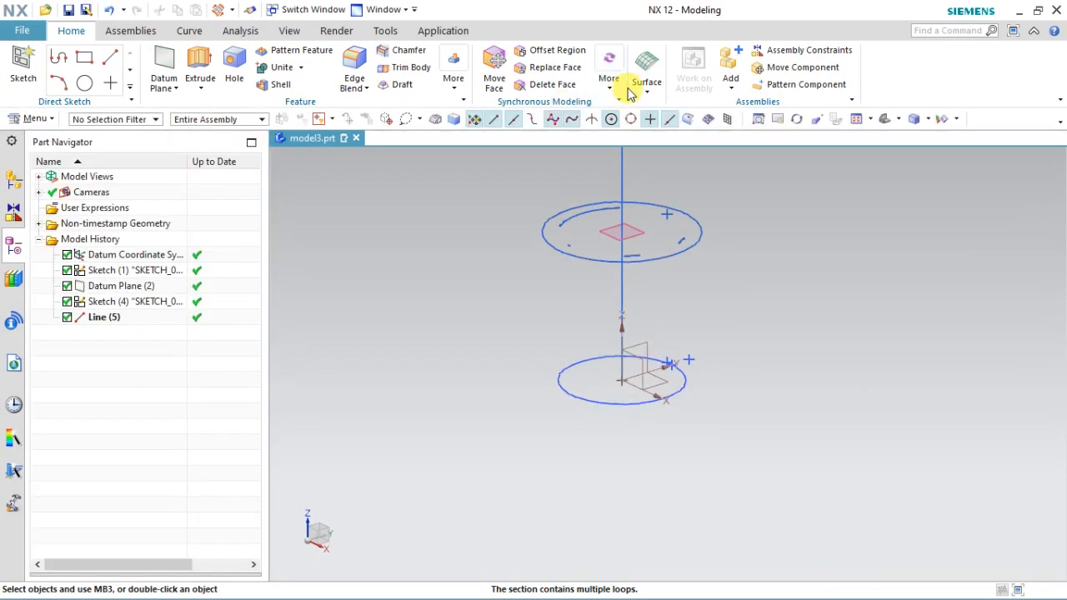
Step: Start a Swept feature and pick the base profile's connected curve chain and adjoining tooth curves as the first section
click(647, 90)
click(697, 129)
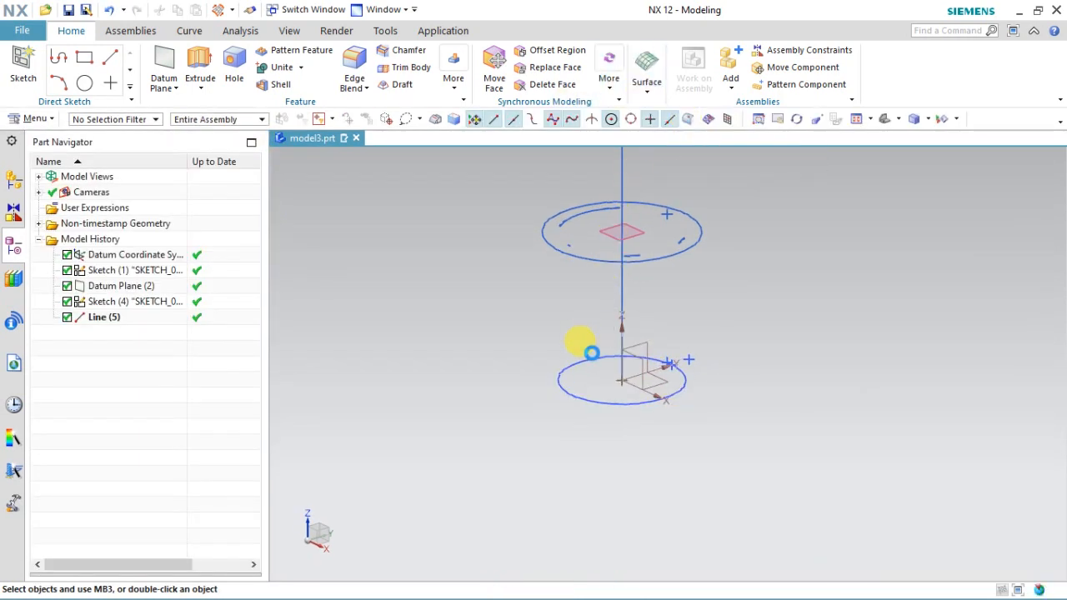
click(591, 355)
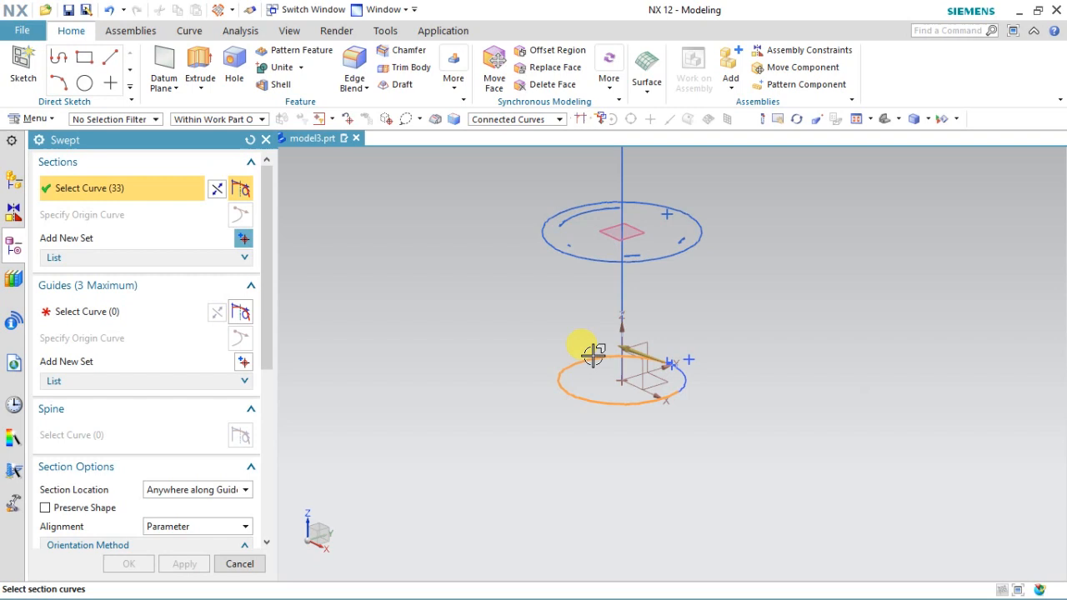
scroll(634, 367, up, 5)
scroll(724, 369, up, 3)
click(638, 254)
click(577, 268)
scroll(640, 285, up, 3)
click(632, 275)
click(643, 323)
click(675, 321)
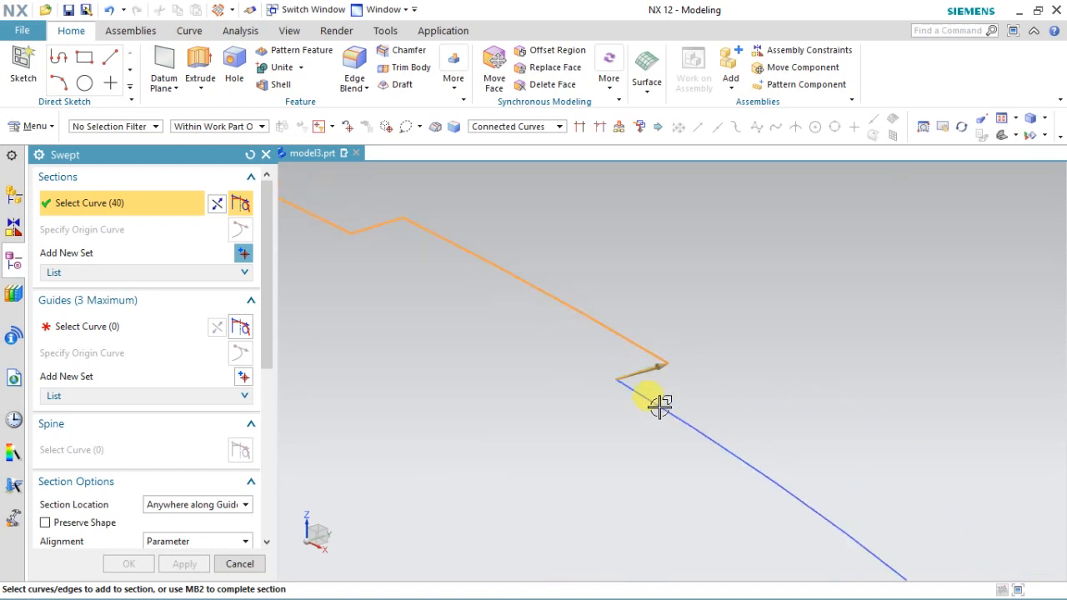
Step: Add the remaining tooth edges and arcs of the base profile to close the first section, then complete that section
shift+middle_drag(589, 315, 763, 340)
click(778, 367)
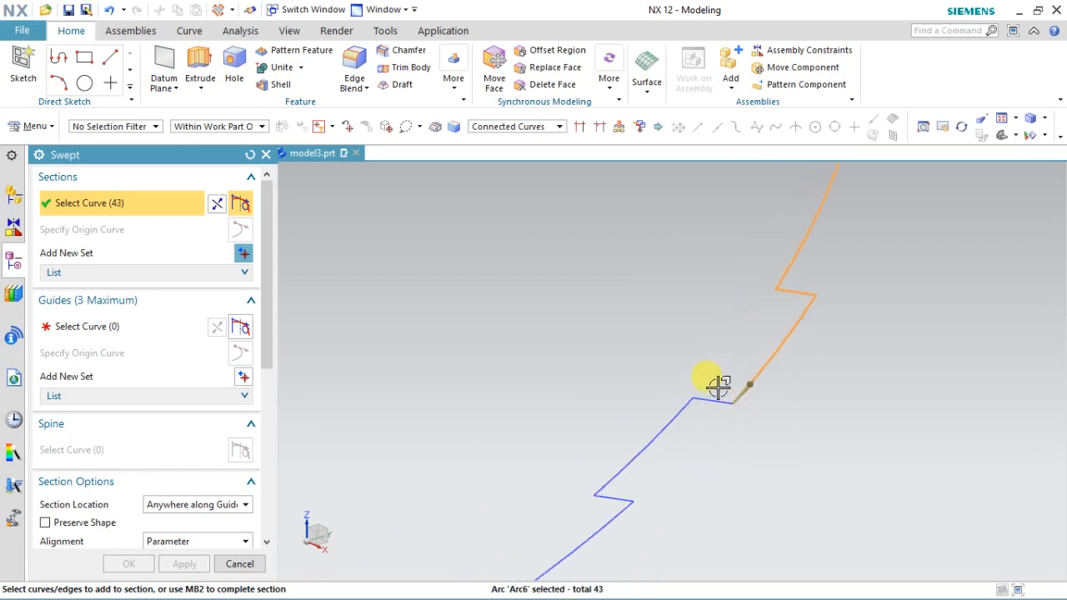
click(649, 417)
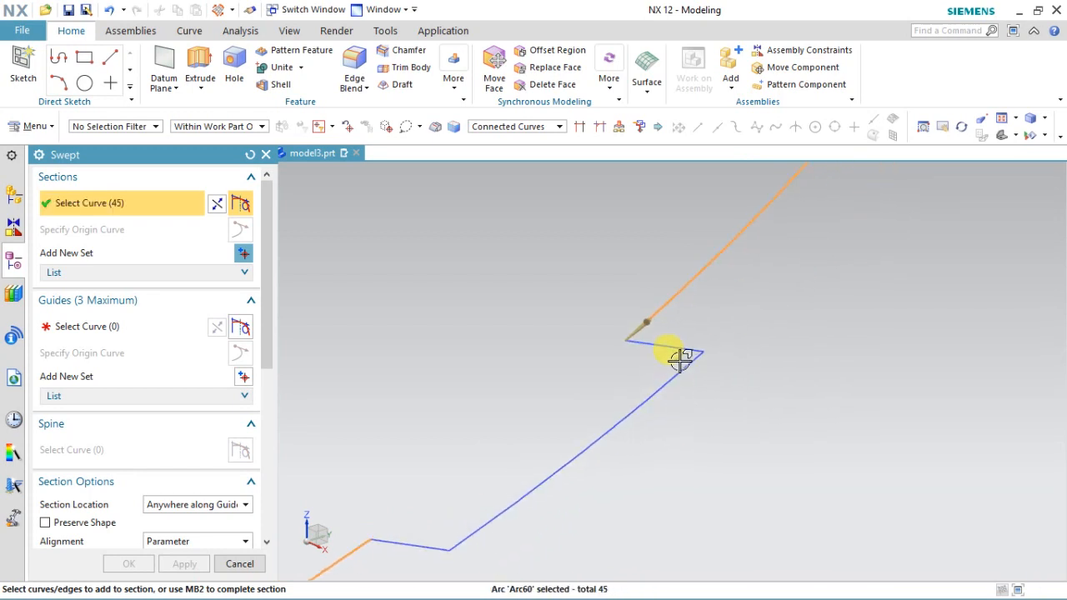
click(679, 355)
click(600, 424)
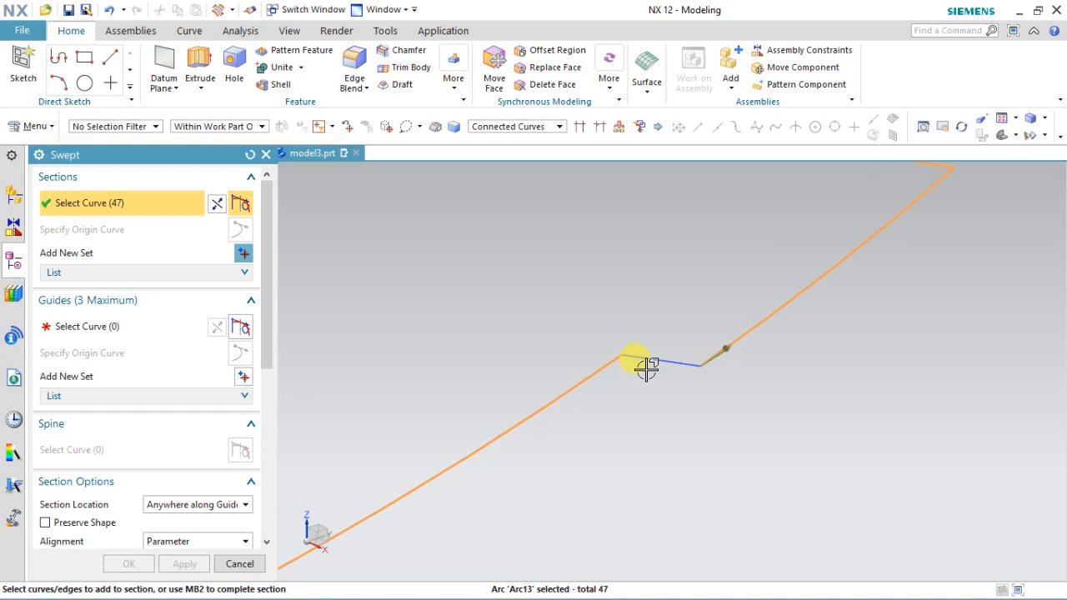
click(719, 436)
middle_click(633, 375)
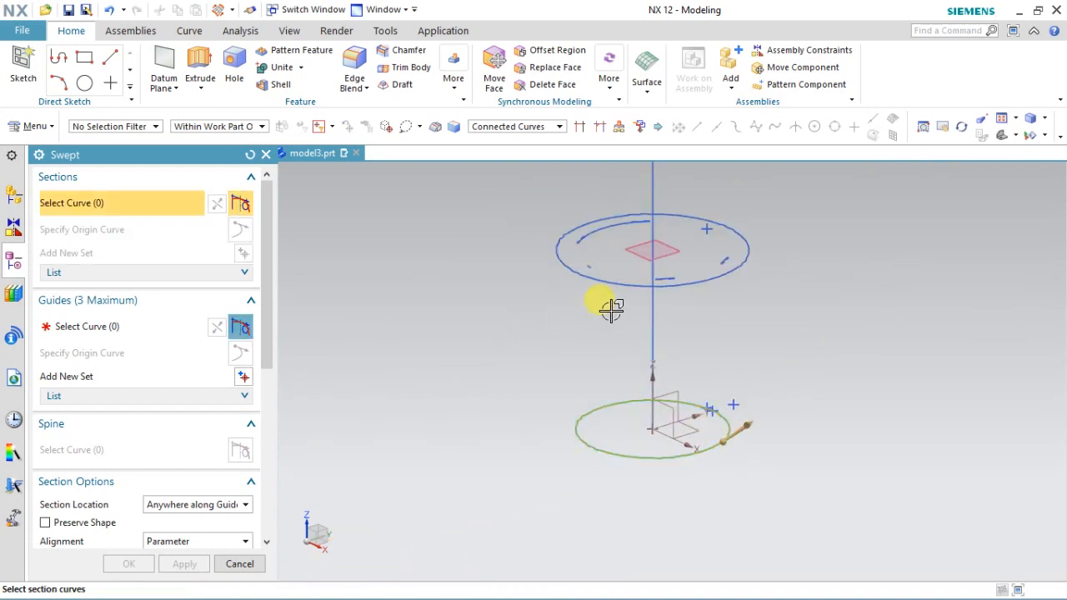
Step: Pick the upper profile's connected curve chain and the adjoining tooth curves as the second section
scroll(634, 309, up, 3)
click(693, 273)
scroll(661, 303, down, 3)
scroll(724, 353, up, 4)
scroll(642, 372, up, 4)
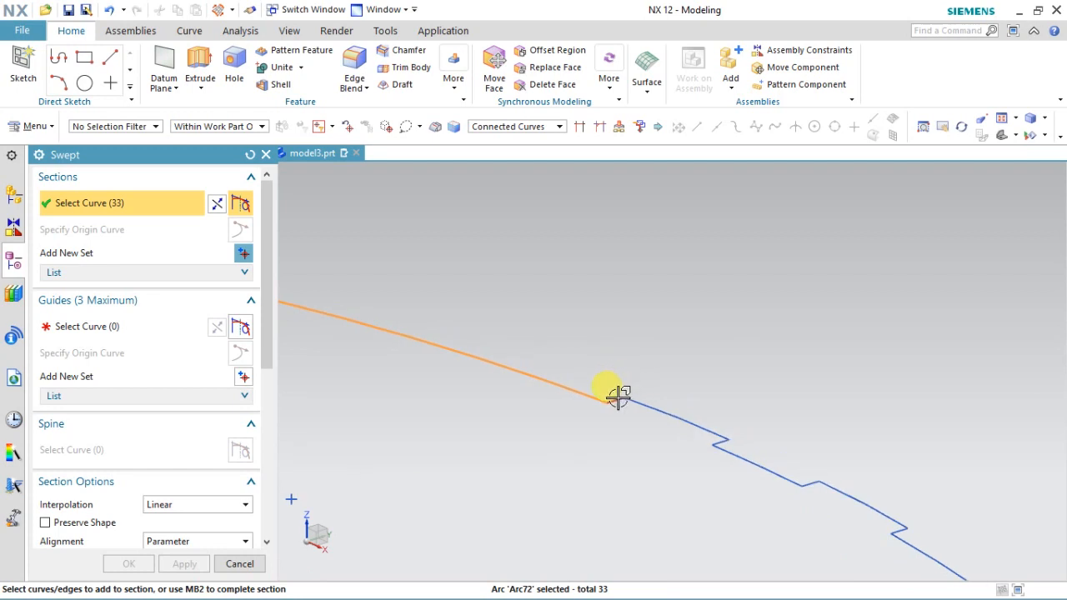
scroll(722, 438, up, 7)
click(719, 452)
scroll(619, 350, down, 6)
scroll(807, 471, up, 2)
scroll(737, 422, up, 3)
click(773, 400)
scroll(647, 374, down, 3)
scroll(688, 377, up, 3)
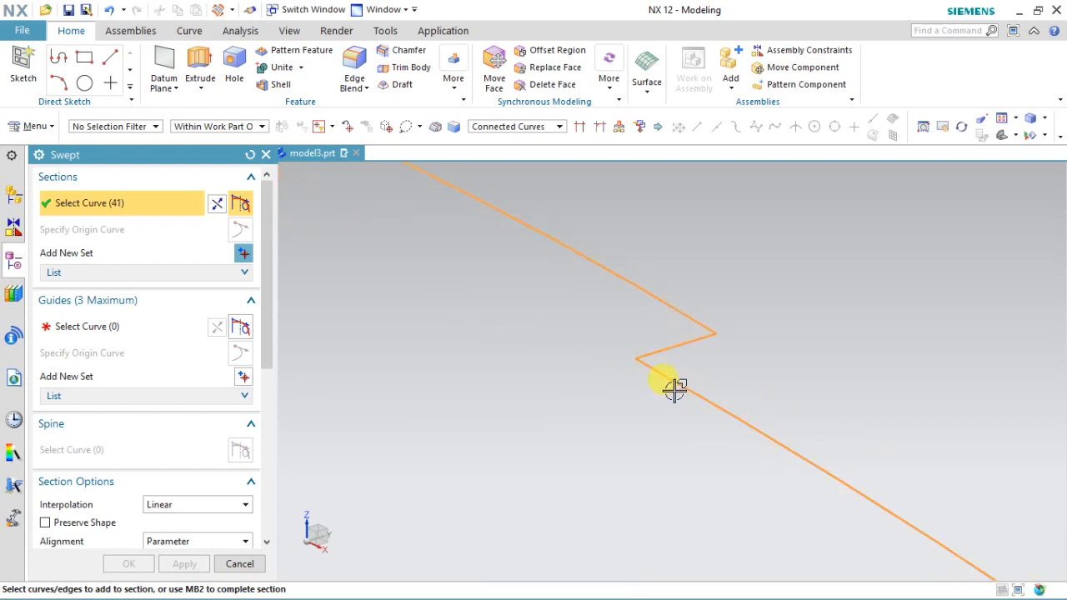
Step: Add the upper profile's remaining tooth lines and arcs to close the second section, then complete that section
scroll(606, 305, down, 5)
scroll(686, 386, up, 6)
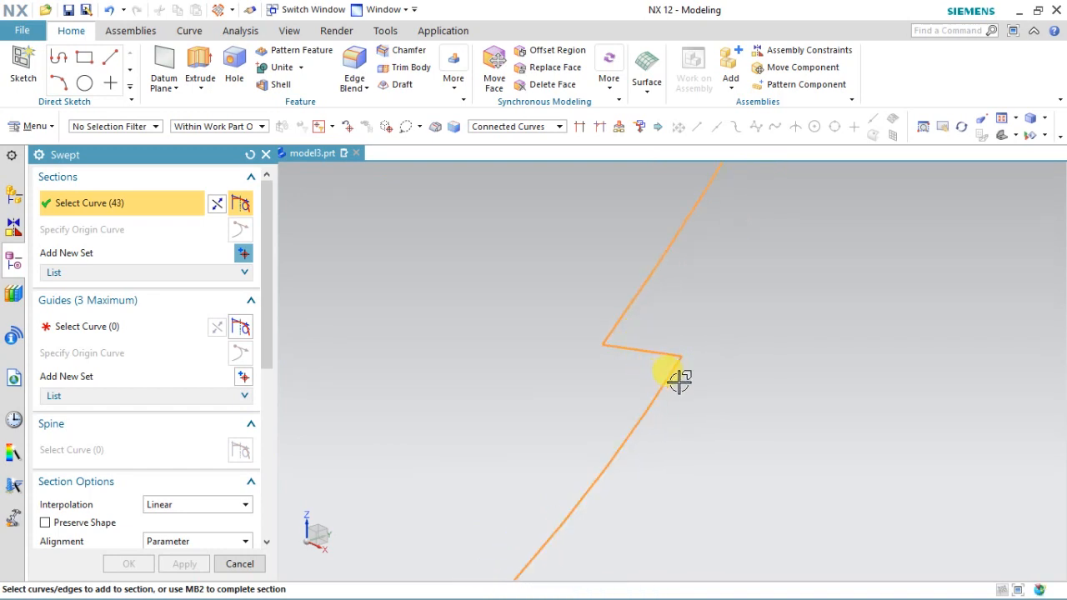
scroll(695, 280, down, 8)
scroll(641, 357, up, 4)
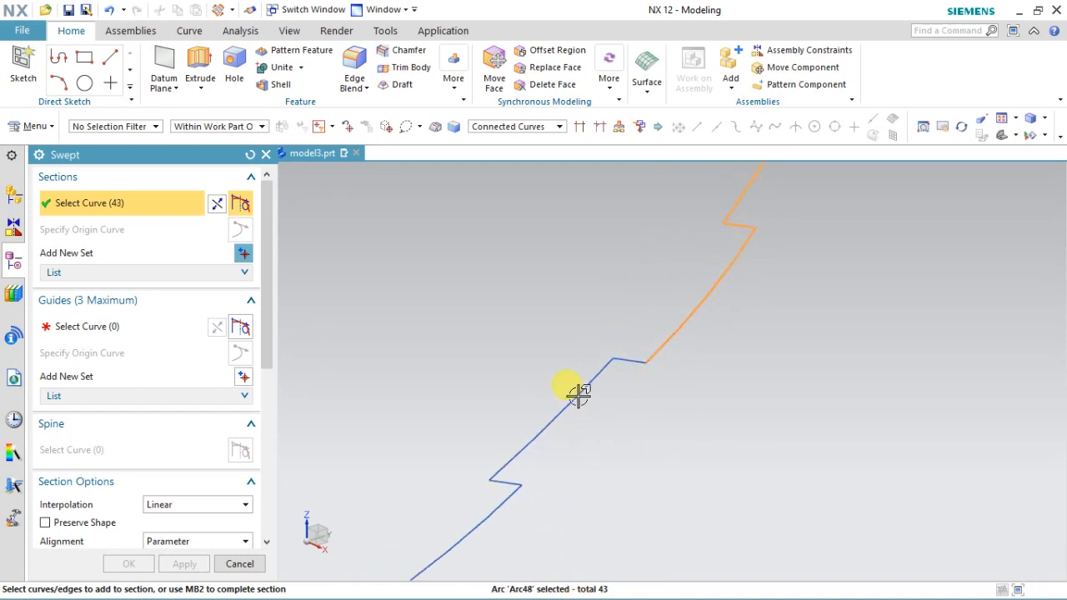
shift+click(681, 328)
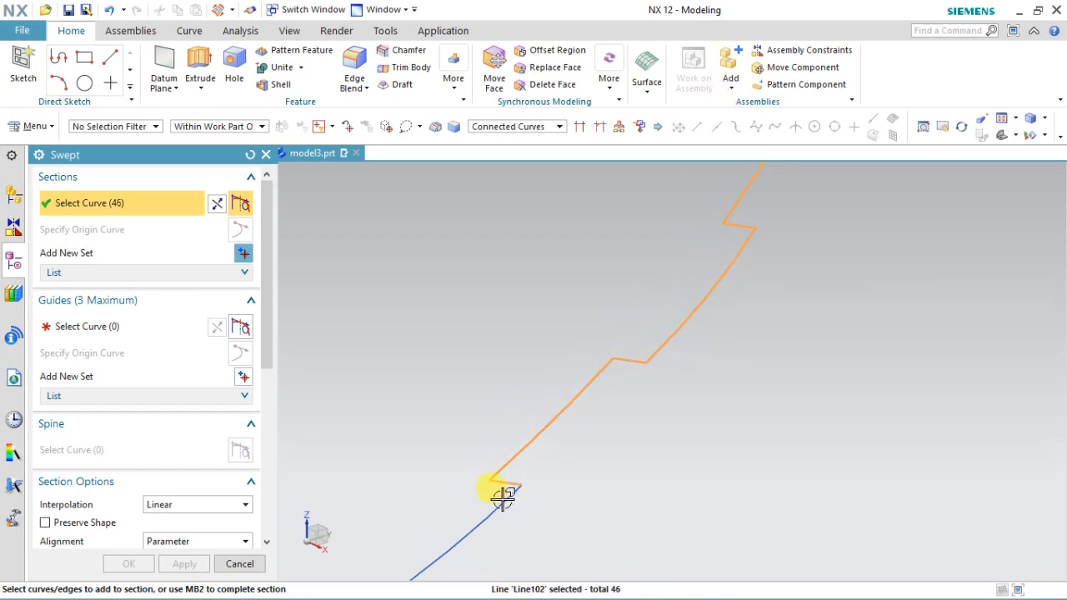
scroll(750, 333, down, 5)
middle_click(671, 408)
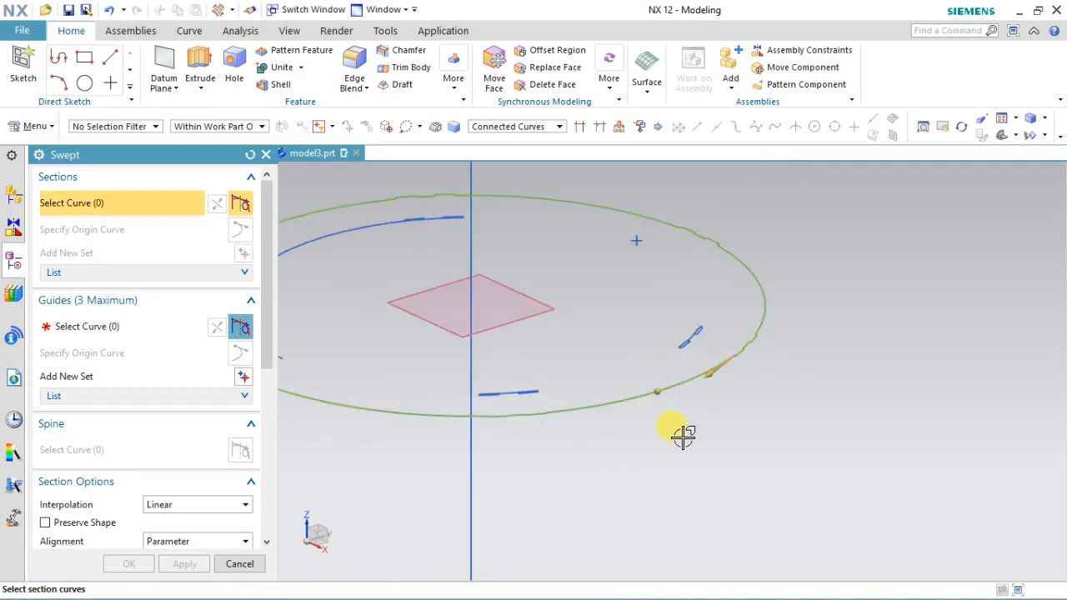
Step: Use the vertical line through both profile centres as the guide and create the swept body
scroll(642, 450, down, 3)
click(155, 326)
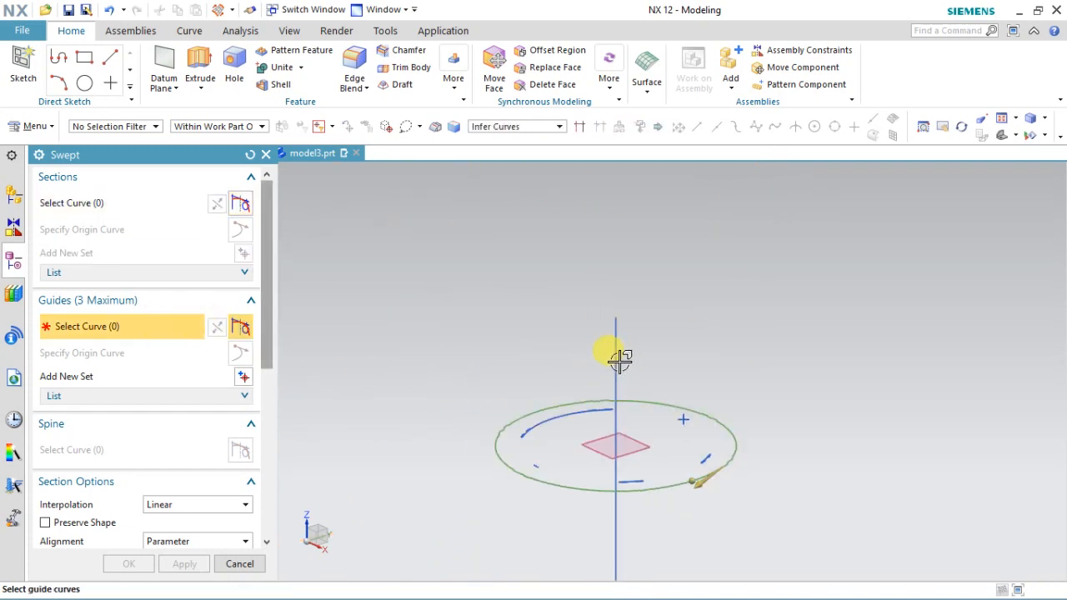
click(616, 329)
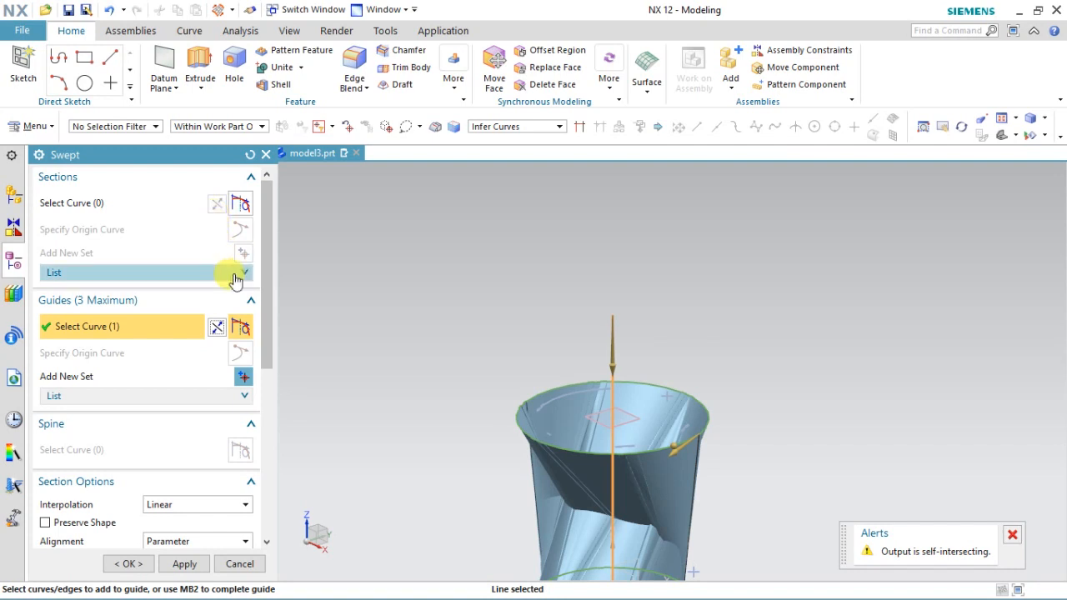
scroll(583, 298, down, 4)
scroll(583, 334, up, 10)
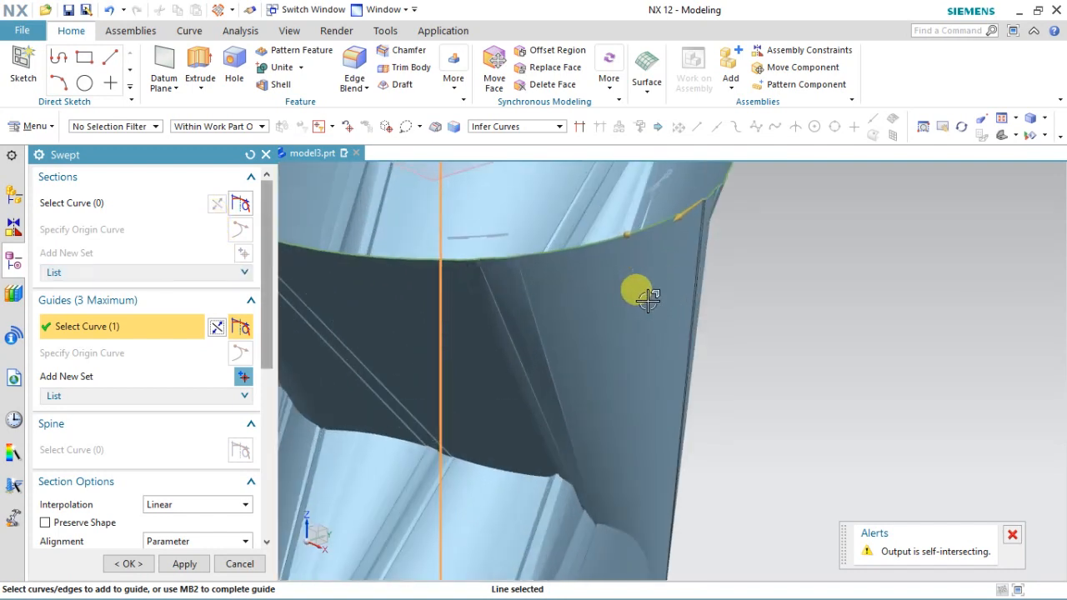
scroll(649, 298, down, 10)
middle_click(624, 353)
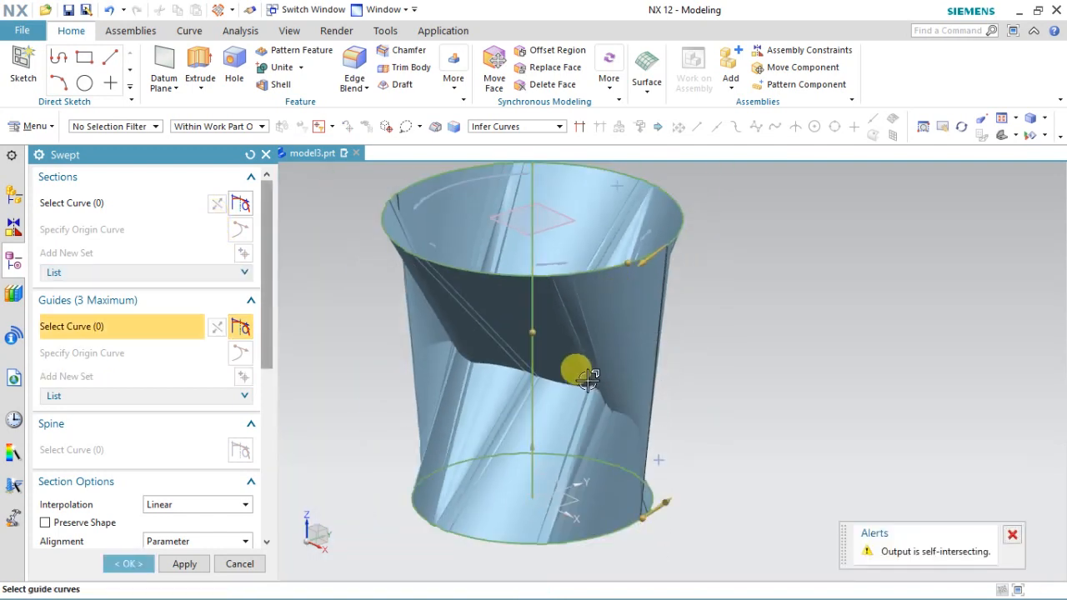
middle_click(207, 549)
Step: Edit the swept feature and reverse the upper section's direction to match the base section
middle_drag(642, 345, 560, 342)
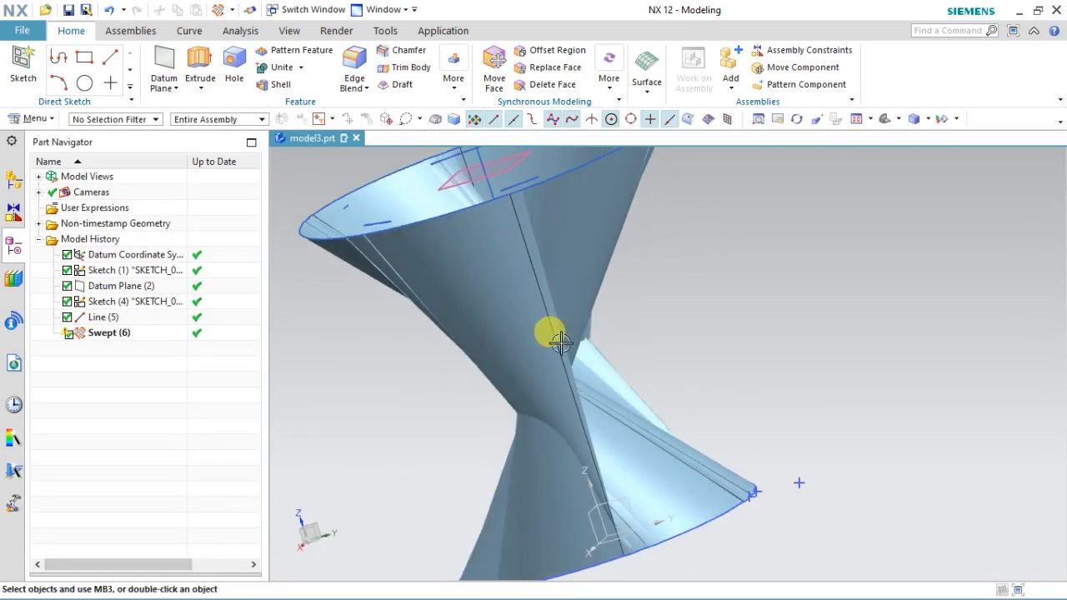
double_click(519, 342)
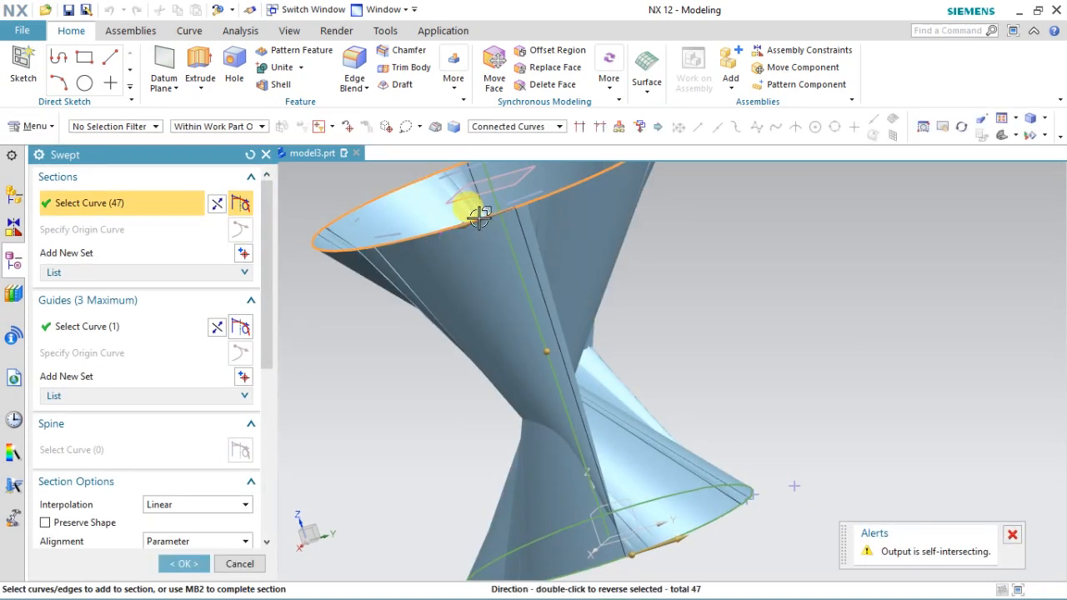
double_click(479, 217)
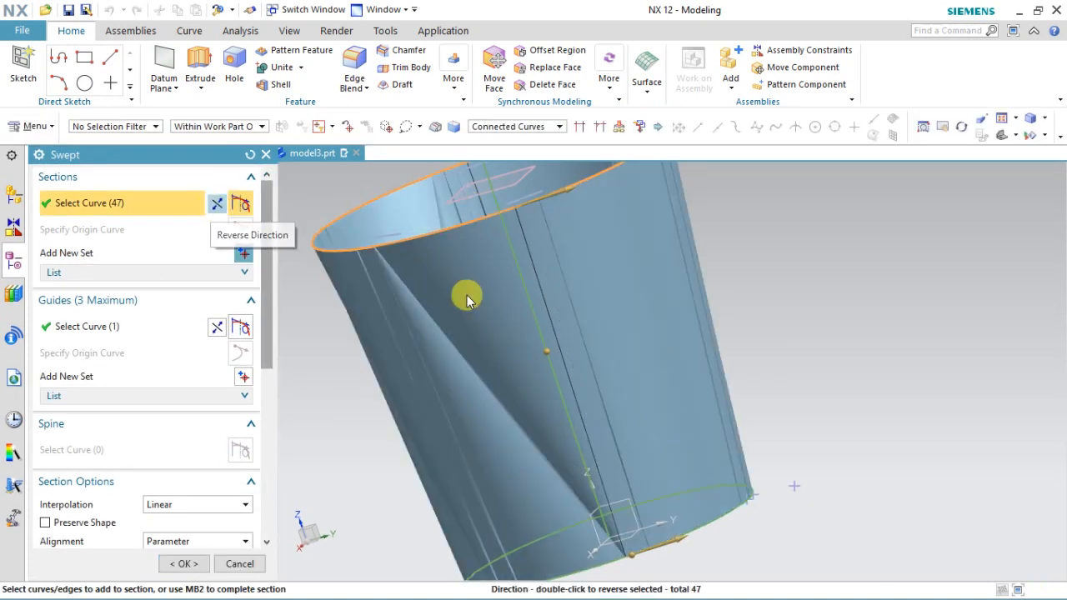
scroll(636, 324, down, 2)
scroll(603, 435, up, 1)
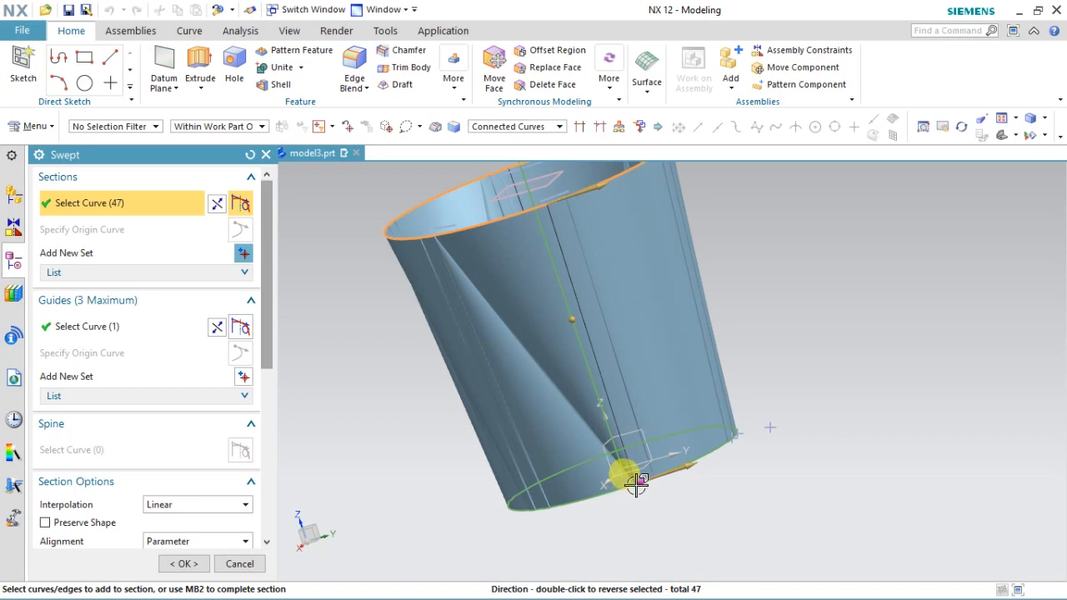
drag(636, 483, 622, 491)
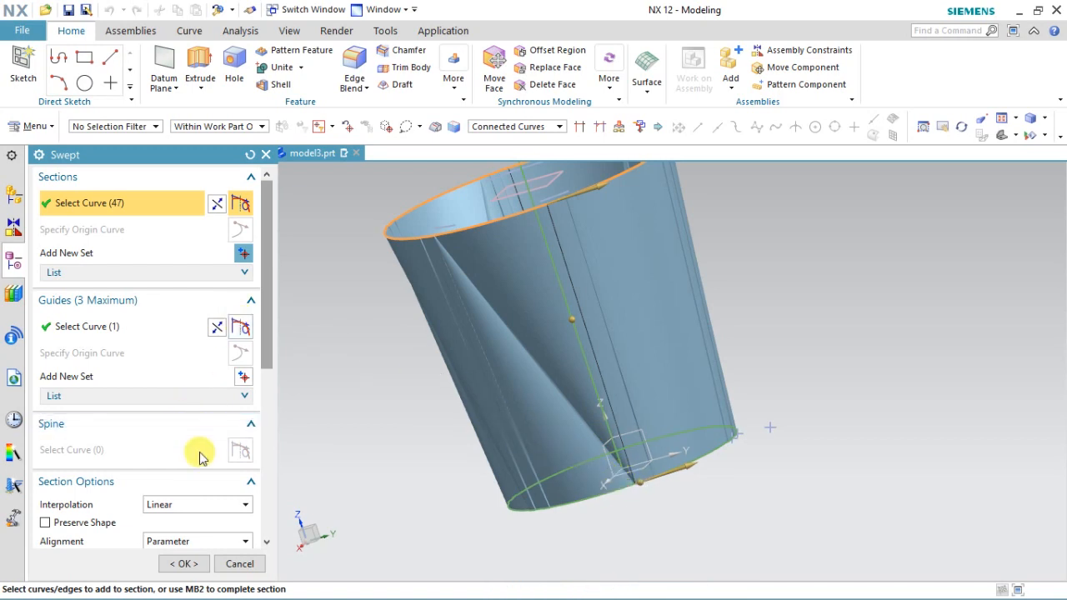
Step: Set the swept feature's section alignment to By Points and apply the edit
click(209, 541)
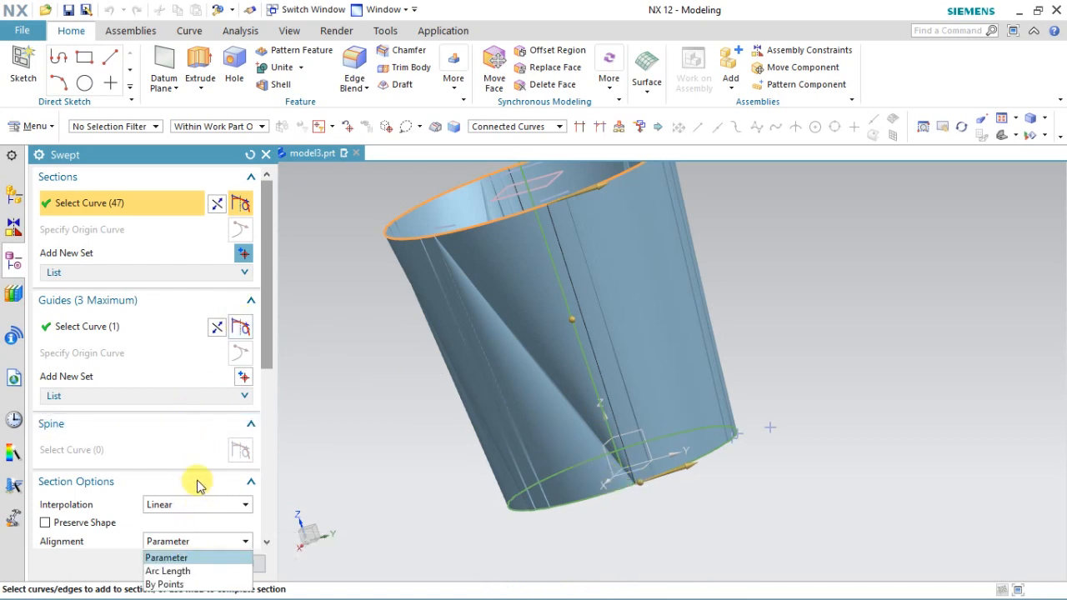
click(165, 585)
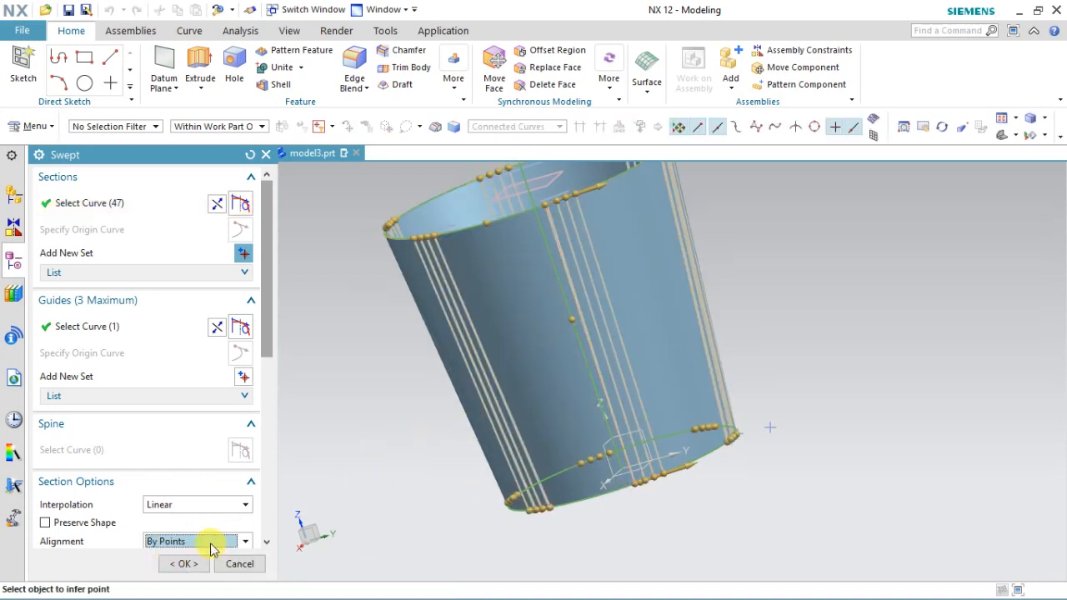
click(183, 564)
middle_drag(450, 433, 584, 383)
scroll(464, 326, up, 5)
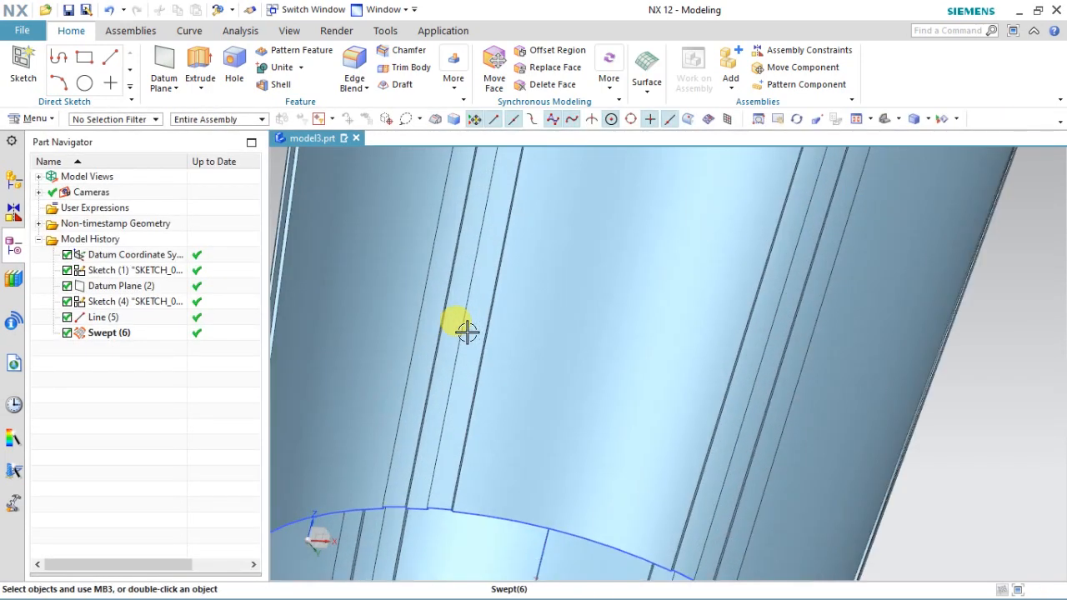
scroll(617, 355, down, 8)
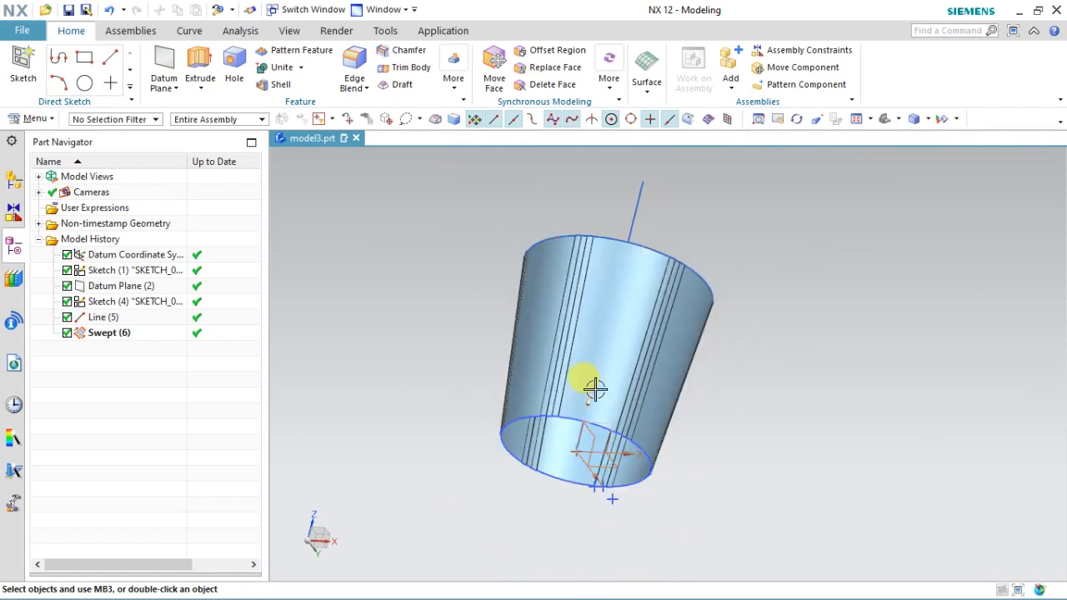
key(ctrl+z)
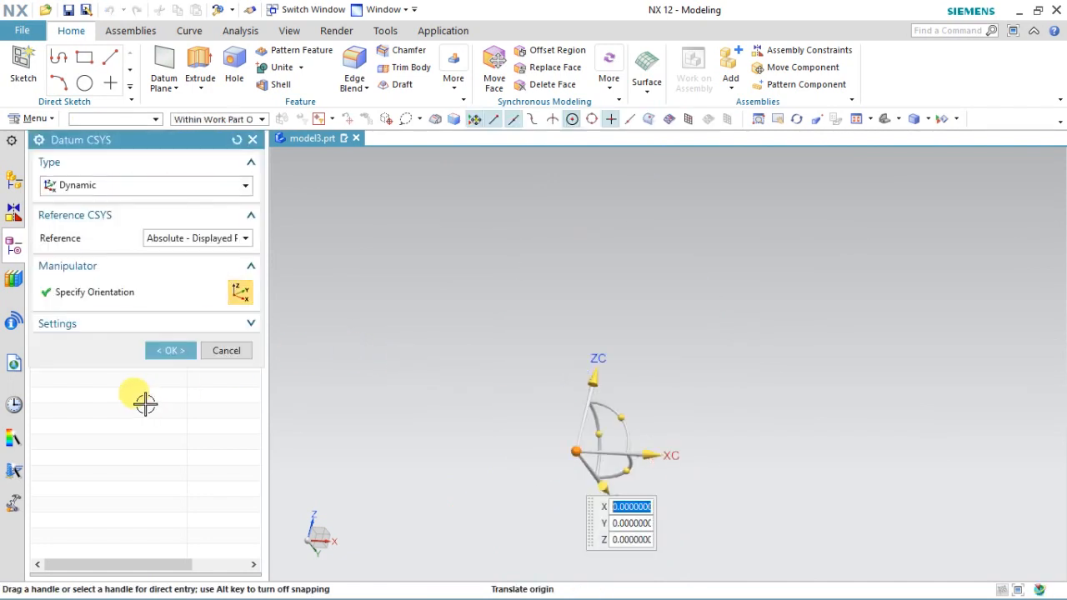
click(140, 324)
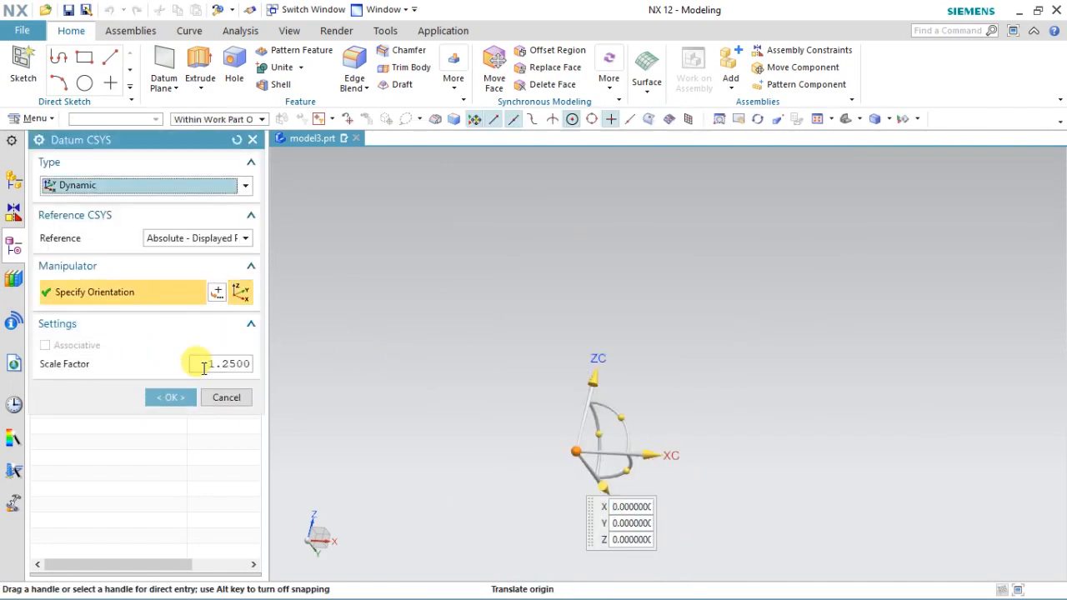
click(200, 326)
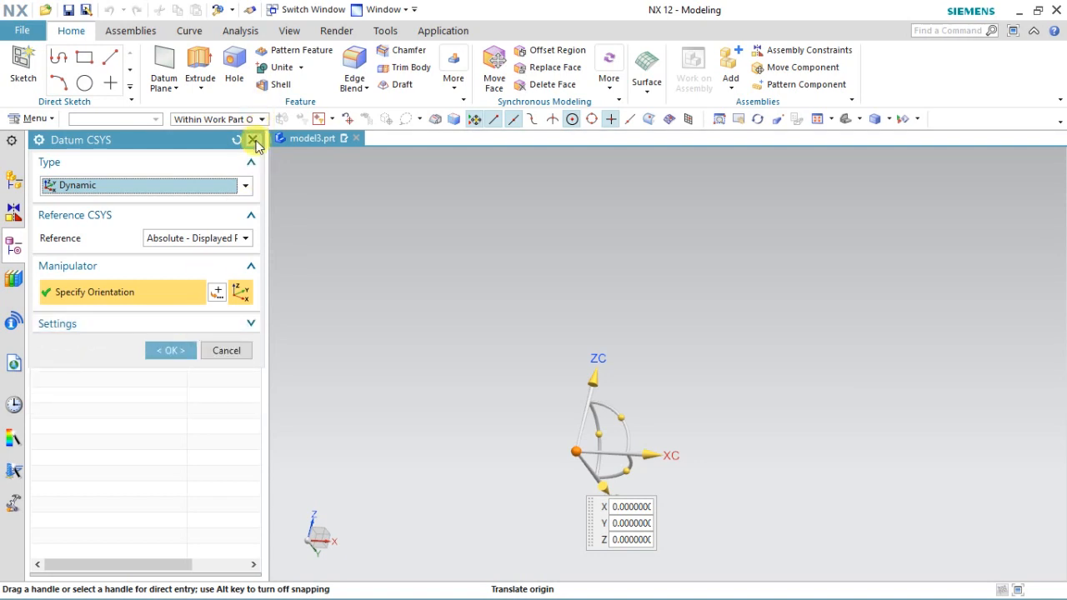
click(254, 140)
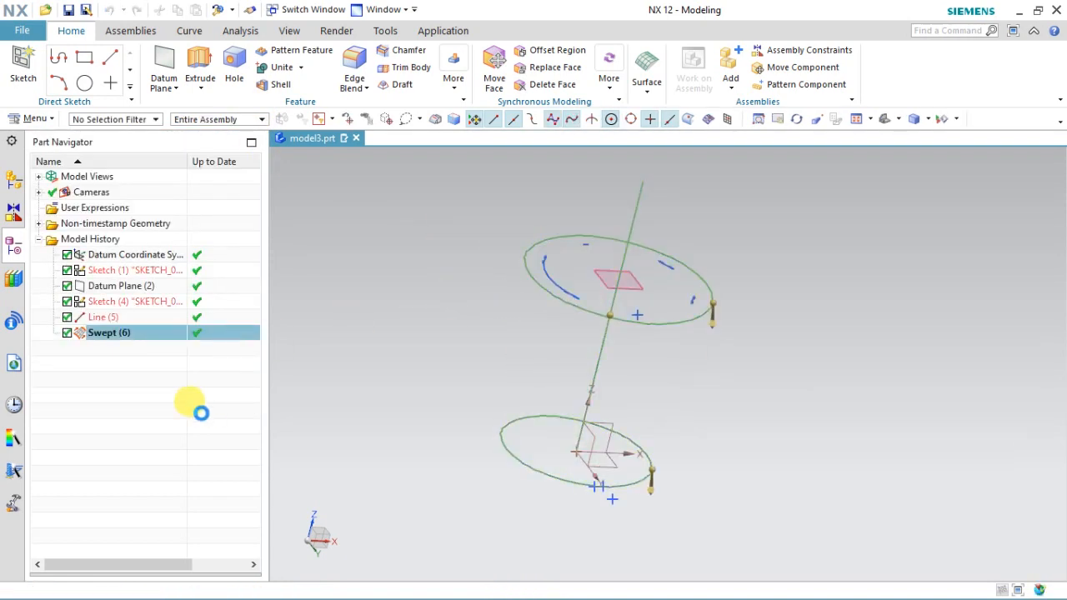
Step: Set the swept feature's body type to Solid and apply the edit
scroll(158, 408, down, 5)
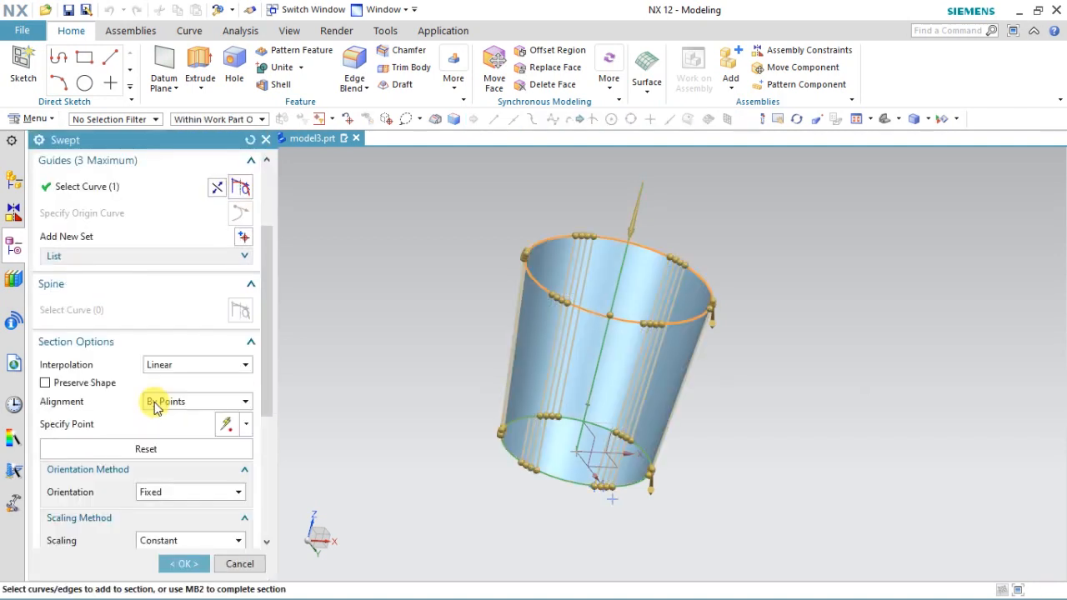
scroll(158, 475, down, 5)
click(170, 383)
click(169, 385)
click(170, 389)
click(166, 398)
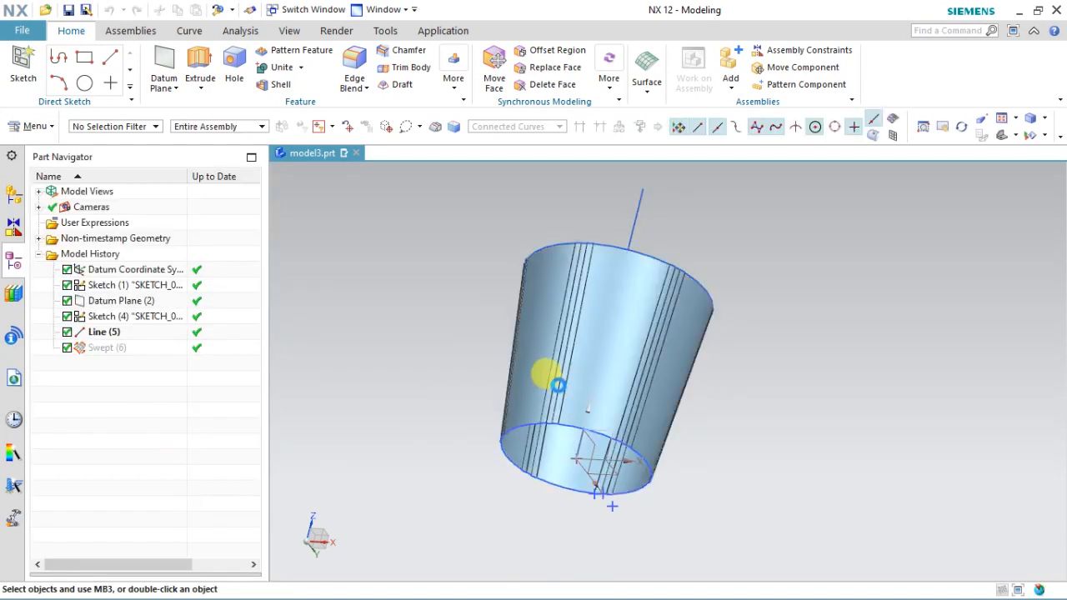
Step: Hide all sketches and datums so only the swept body is displayed
scroll(581, 350, up, 2)
middle_drag(580, 351, 347, 487)
scroll(466, 426, up, 1)
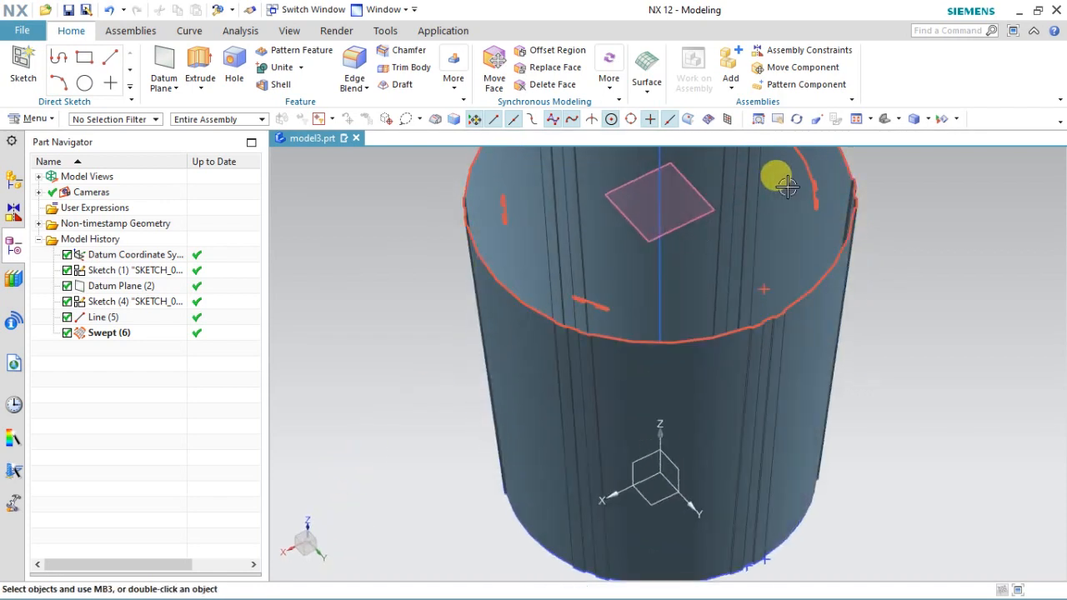
click(941, 119)
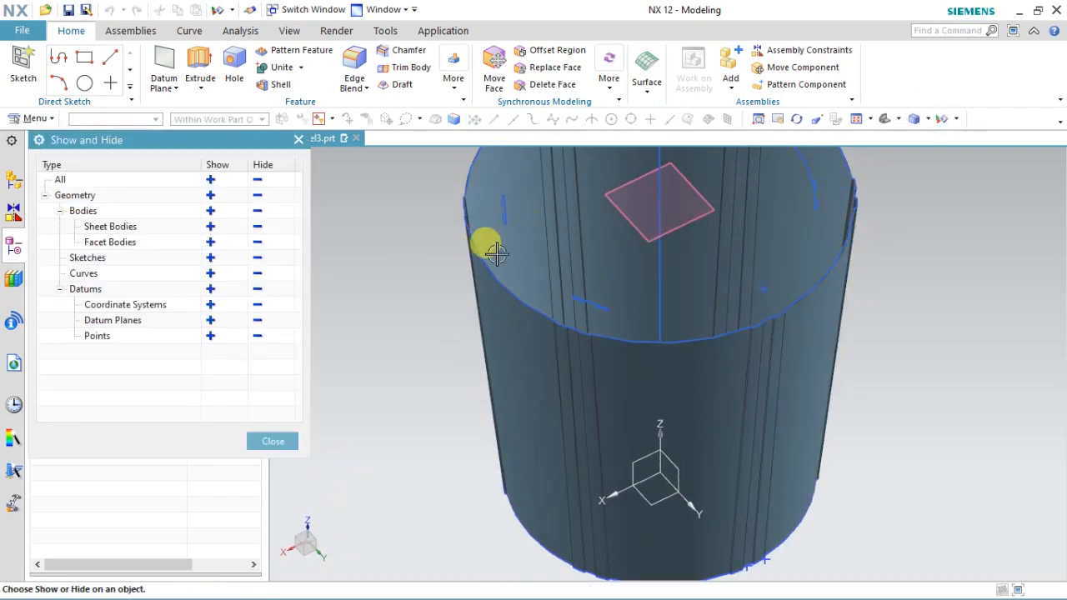
click(259, 260)
click(260, 288)
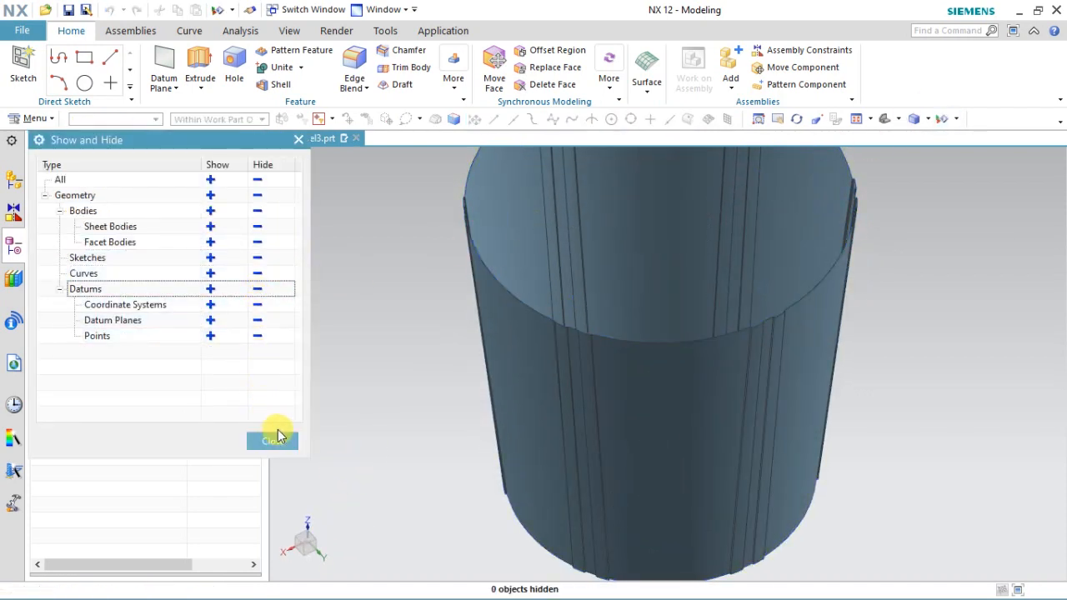
click(273, 439)
Step: Examine the swept body's toothed wall and open ends from several angles
middle_drag(495, 309, 327, 294)
scroll(416, 316, up, 2)
middle_drag(415, 316, 385, 290)
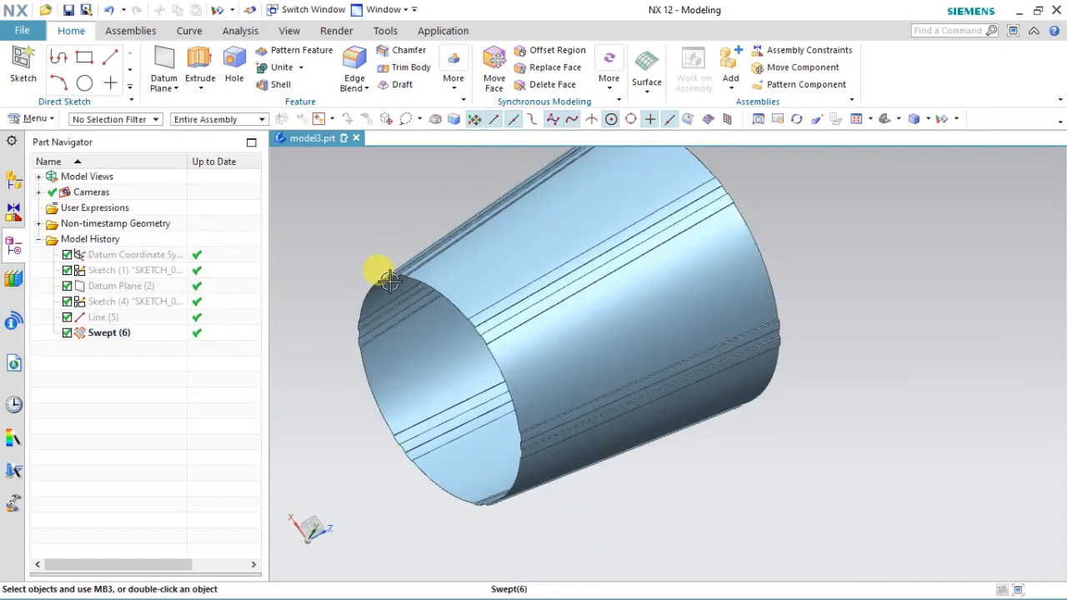
scroll(425, 231, down, 3)
middle_drag(424, 231, 322, 340)
scroll(450, 190, up, 3)
scroll(552, 186, up, 2)
scroll(723, 293, up, 2)
Step: Reopen the swept feature, review its section options, body type and tolerance settings, and accept them
click(738, 284)
key(ctrl+b)
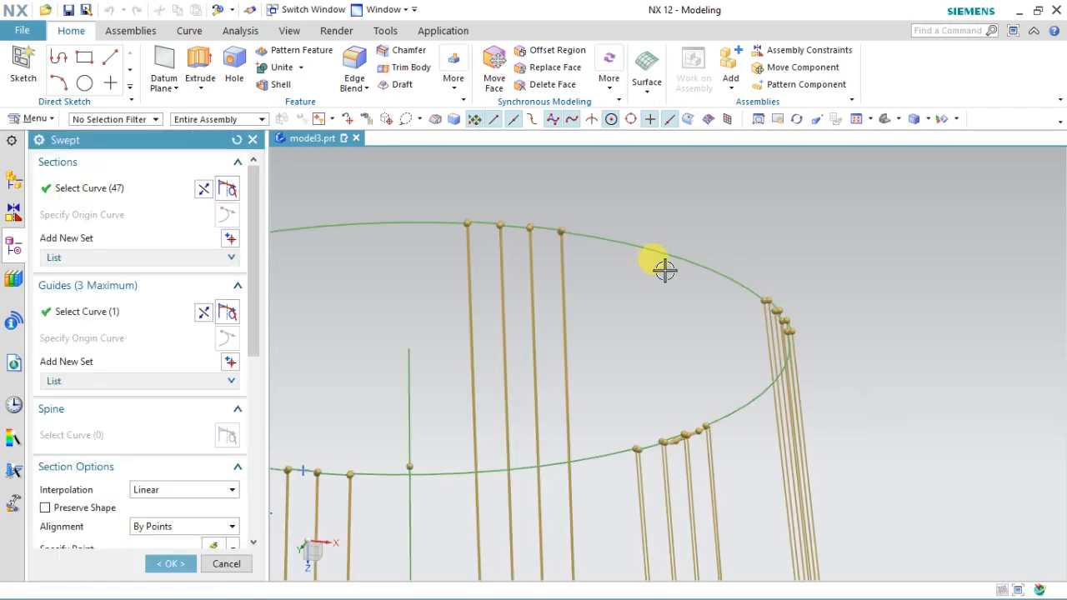
scroll(167, 441, down, 3)
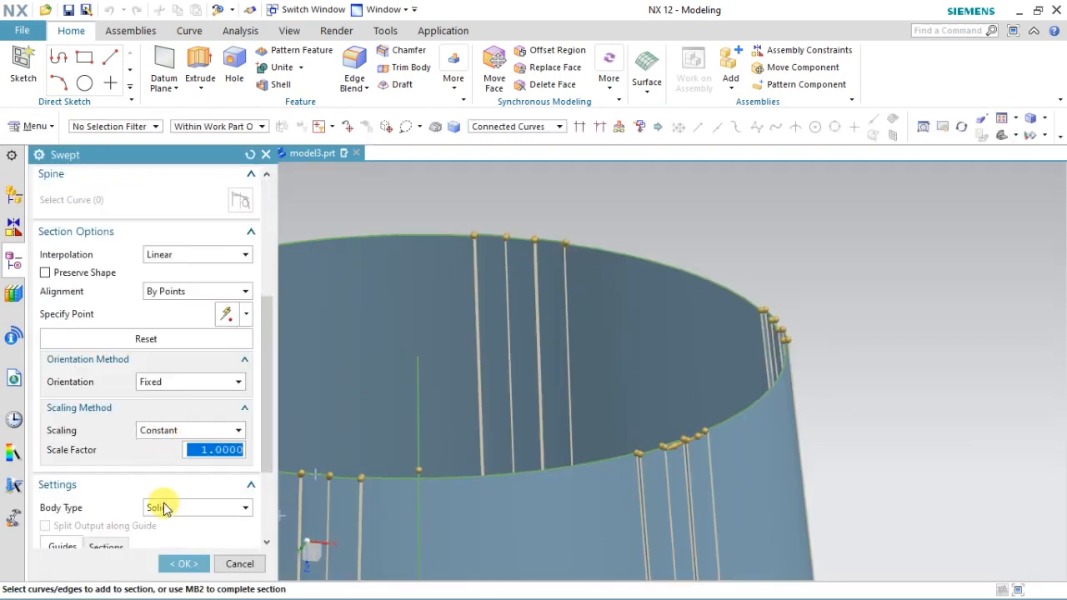
scroll(190, 452, down, 3)
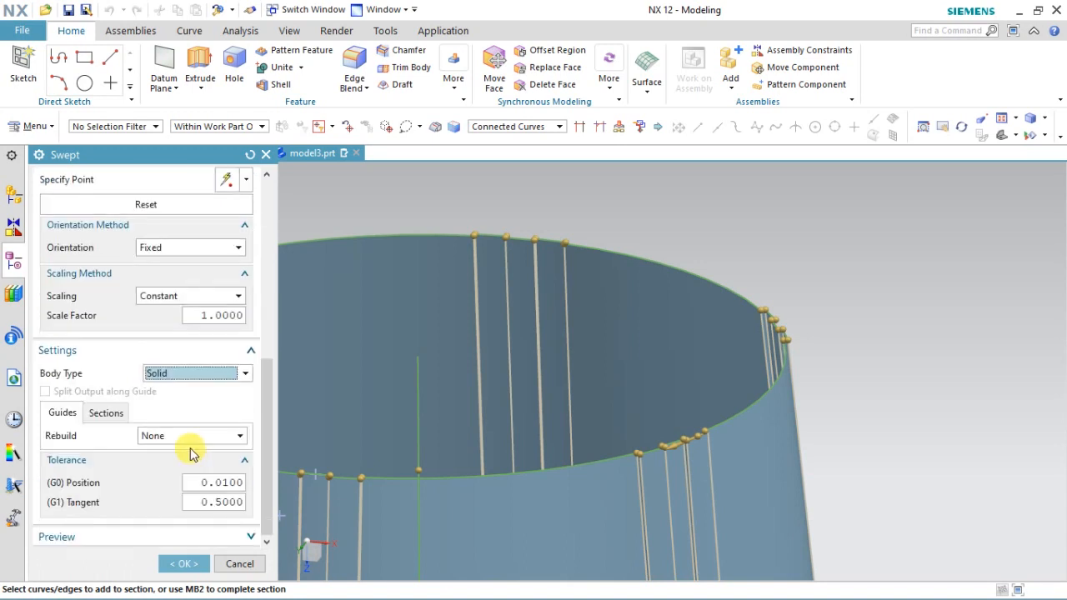
click(198, 561)
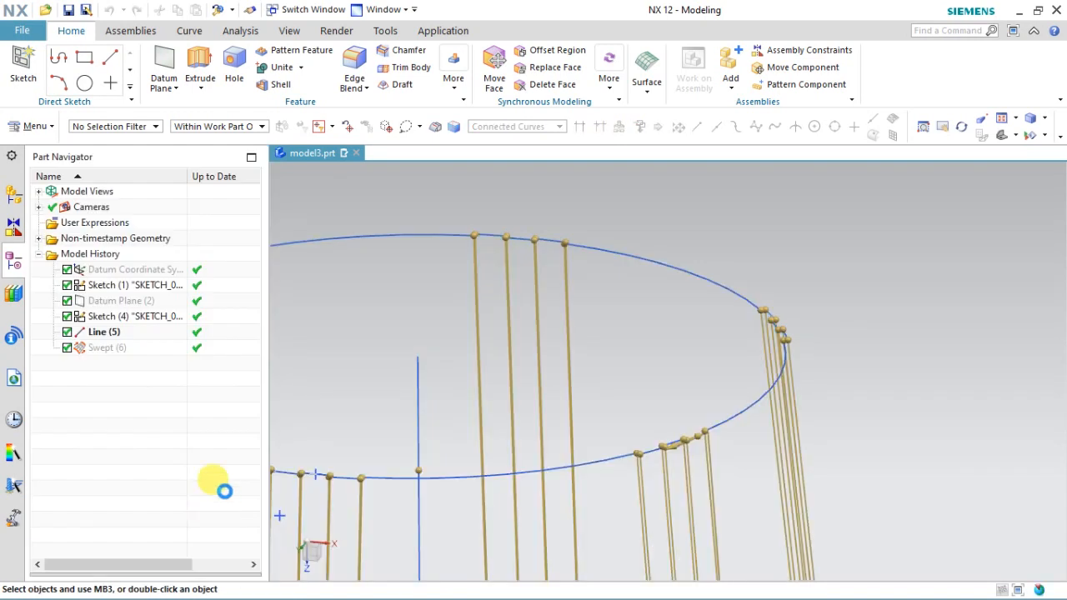
scroll(655, 365, down, 3)
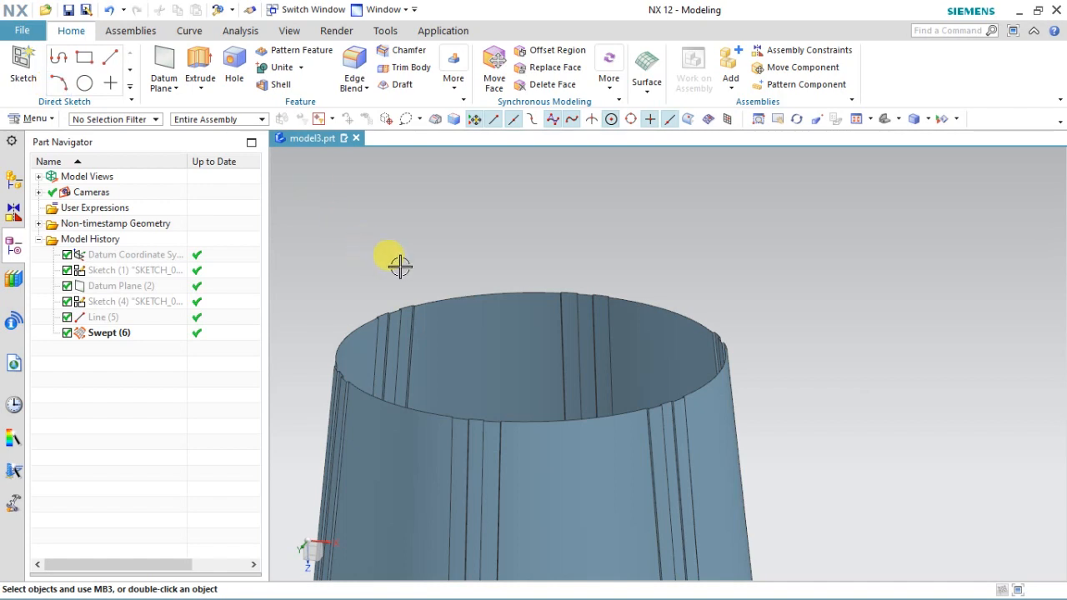
click(173, 90)
click(164, 63)
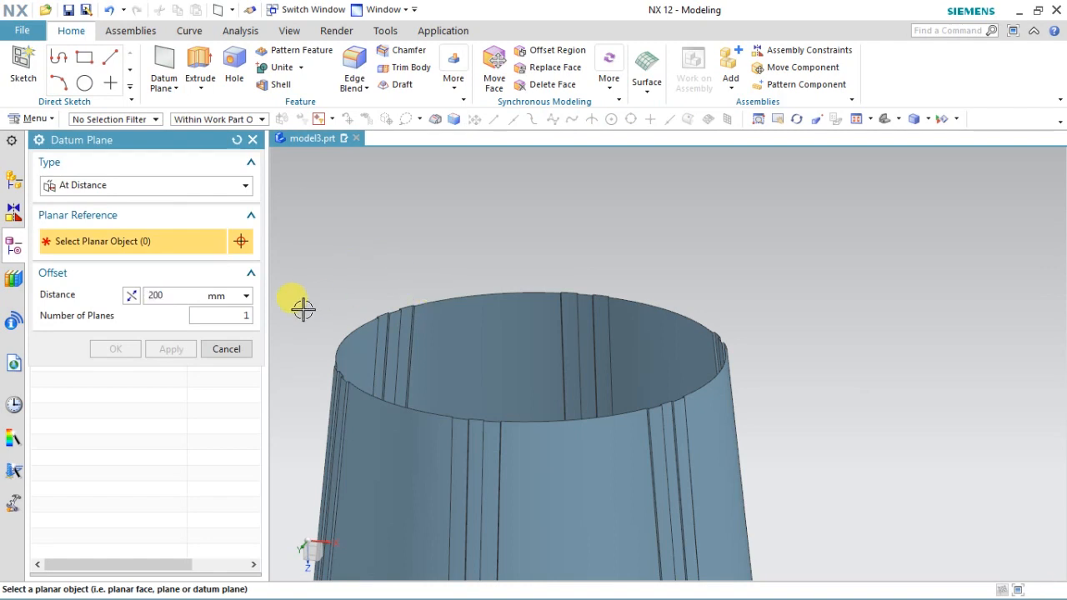
click(225, 349)
Step: Try placing a dynamic datum coordinate system at a tooth corner on the smaller rim and remove it again
click(175, 89)
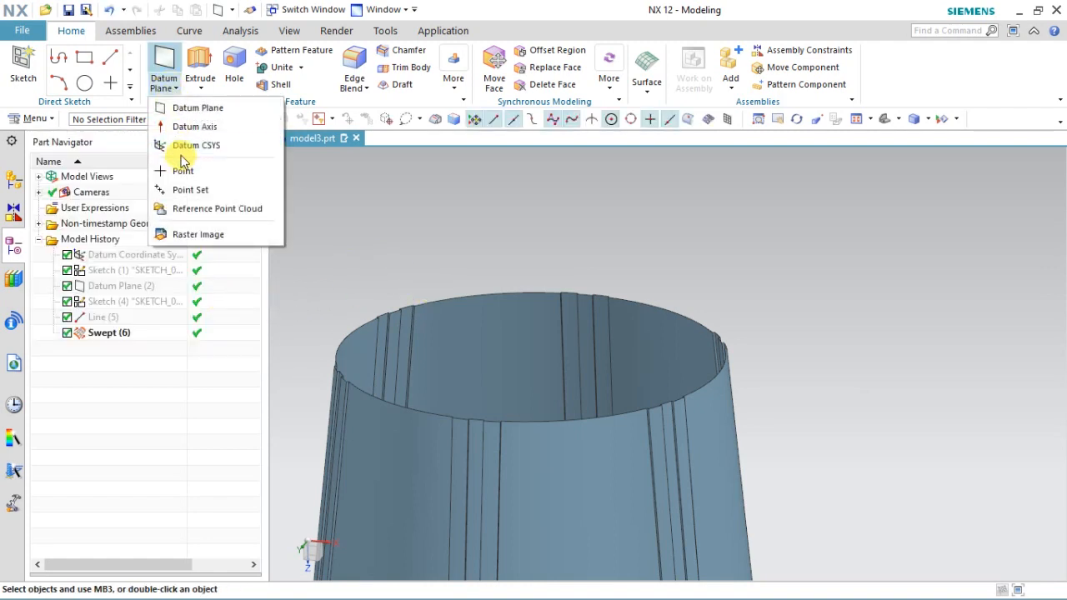
click(279, 236)
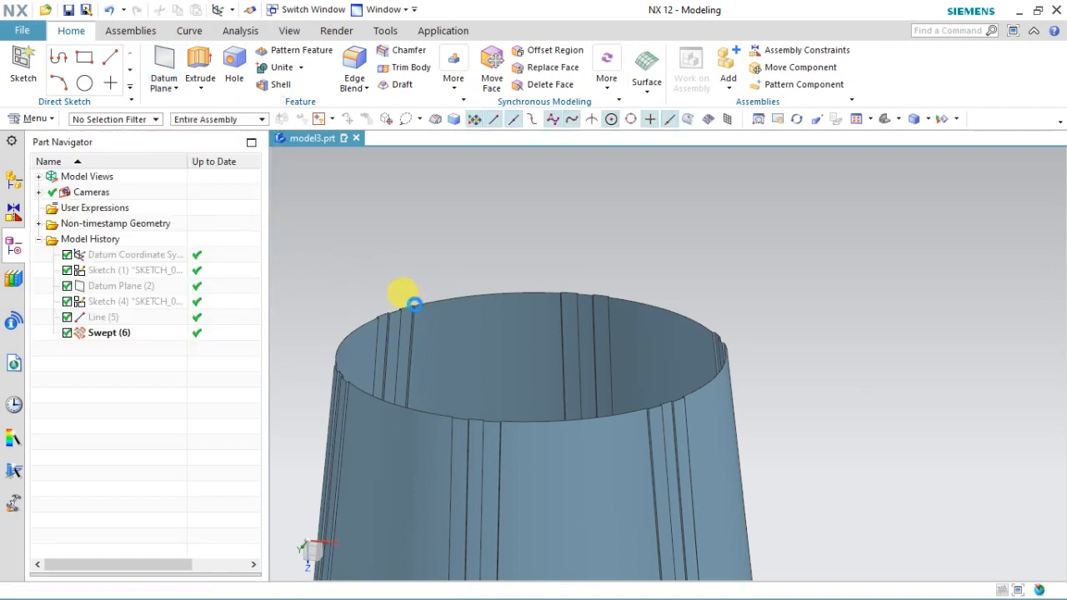
scroll(405, 298, up, 4)
click(396, 304)
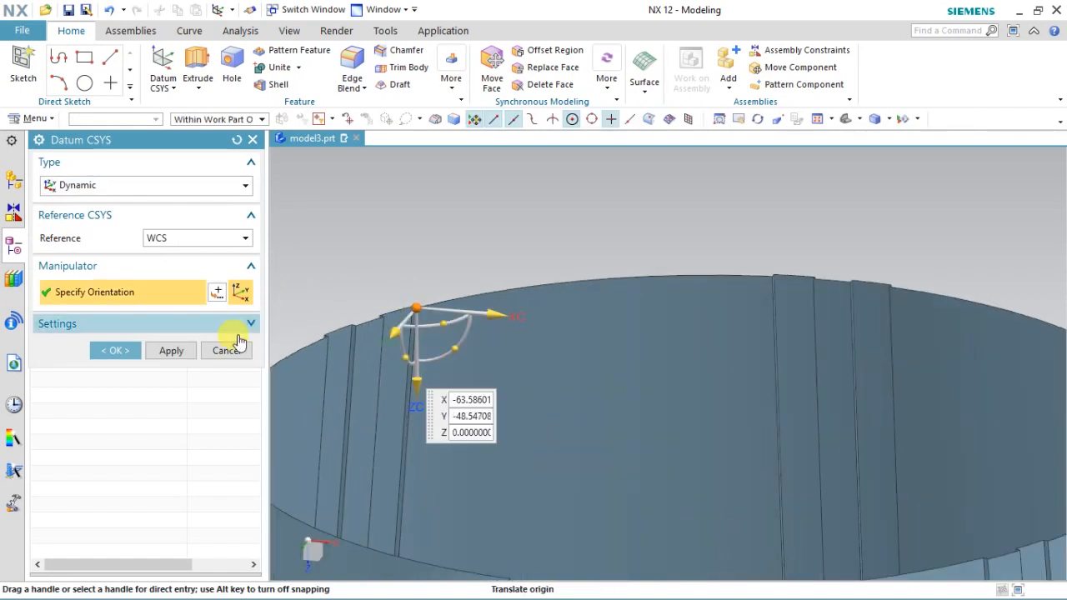
click(114, 350)
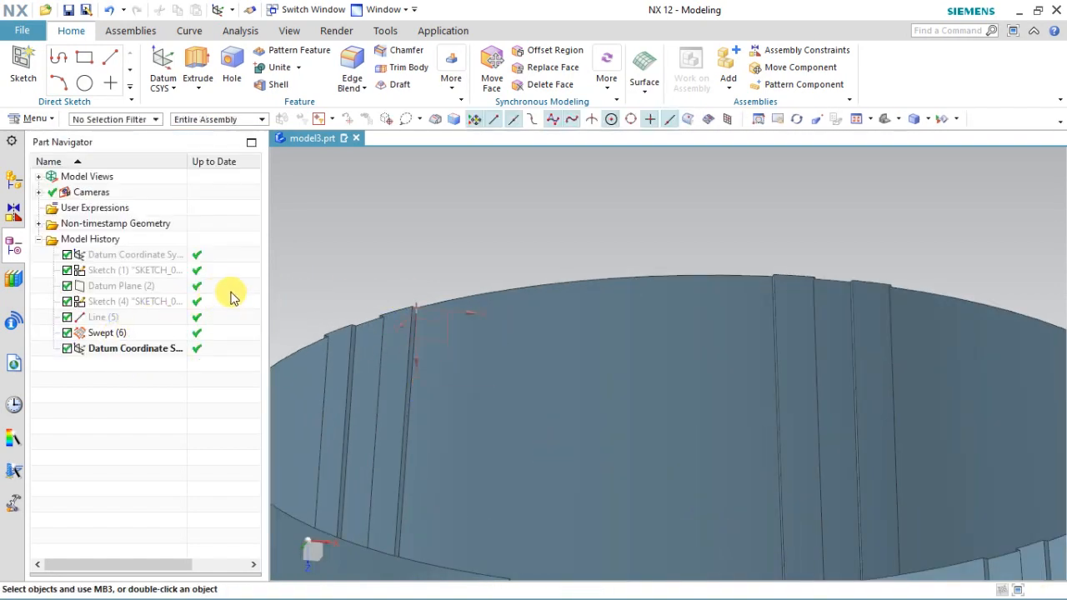
right_click(405, 317)
click(450, 239)
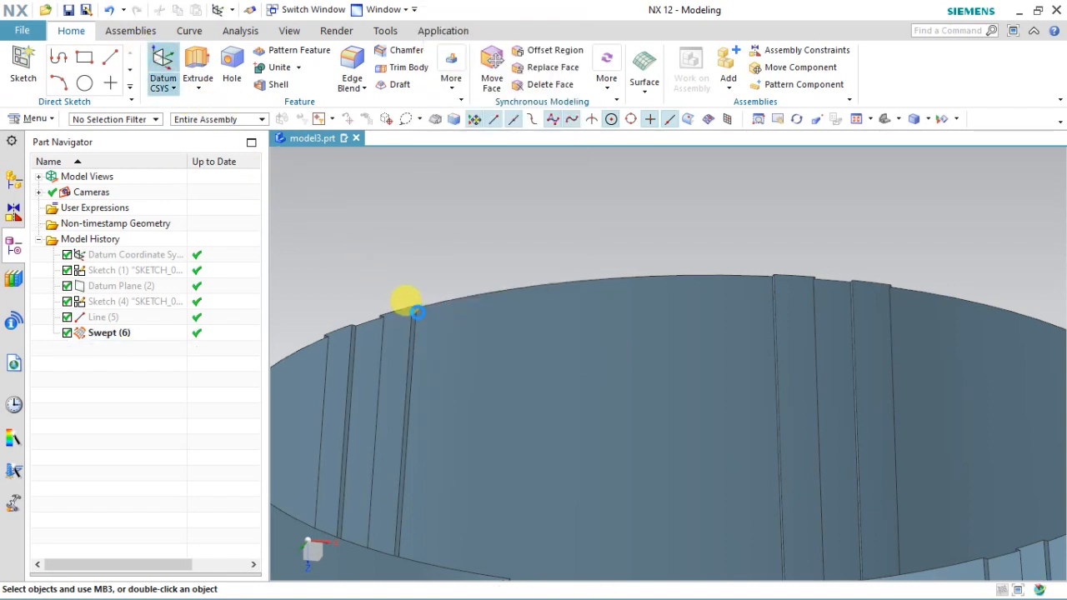
Step: Create a dynamic datum coordinate system with its origin snapped to a tooth corner on the smaller rim
scroll(416, 309, up, 3)
click(417, 309)
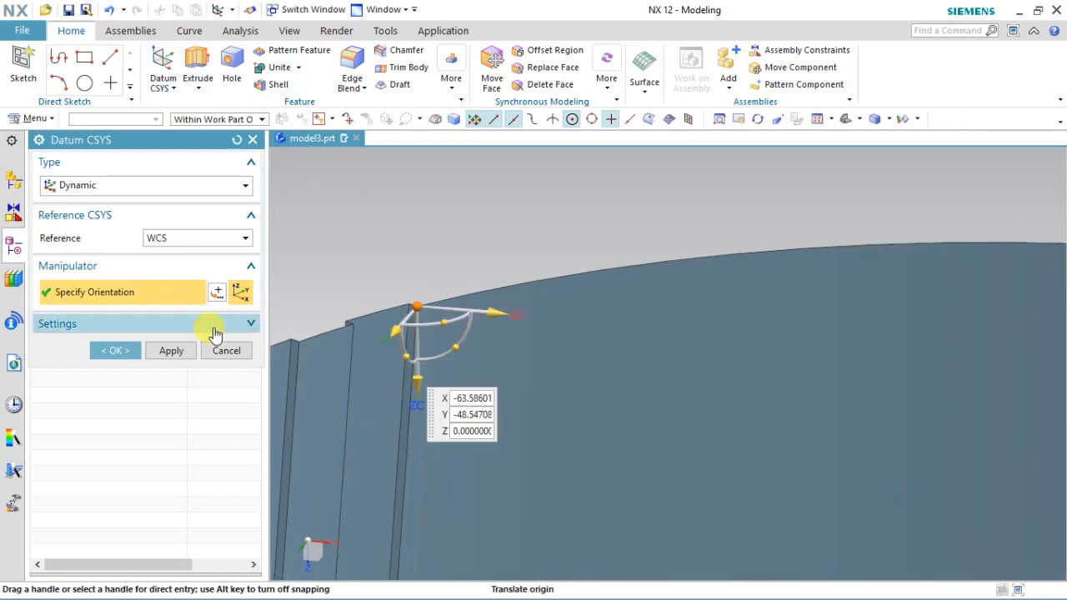
click(117, 350)
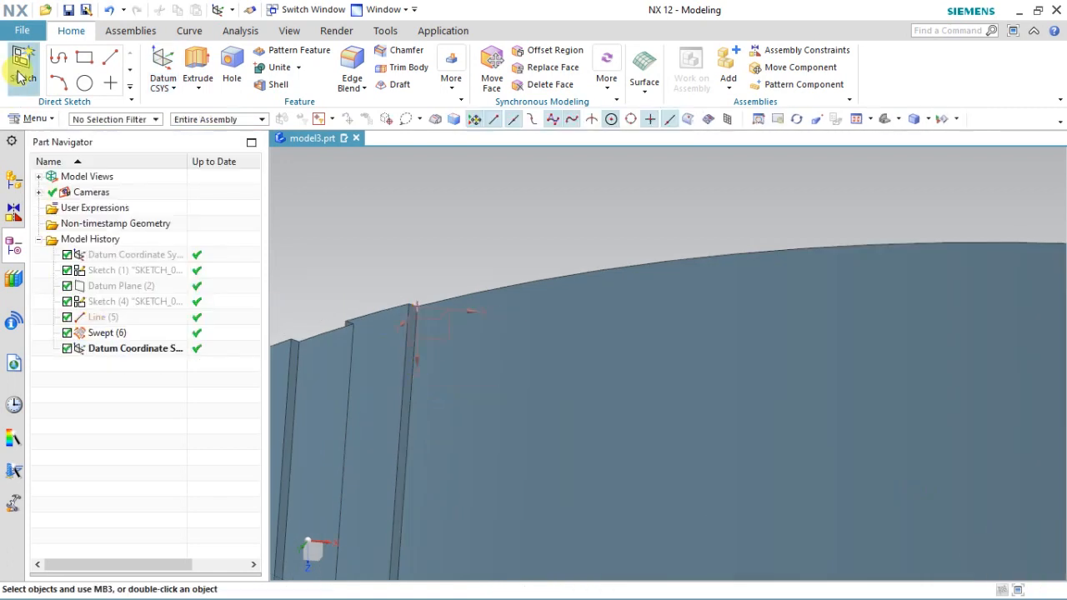
Step: Start a sketch on the XY plane of the datum coordinate system at the tooth corner
click(408, 310)
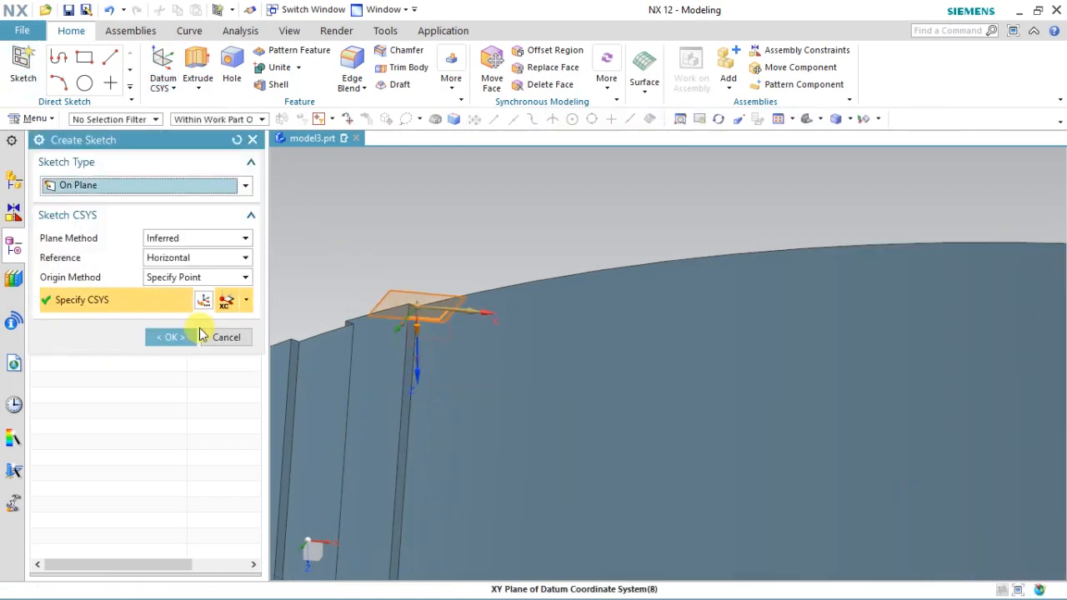
click(159, 335)
scroll(427, 406, down, 9)
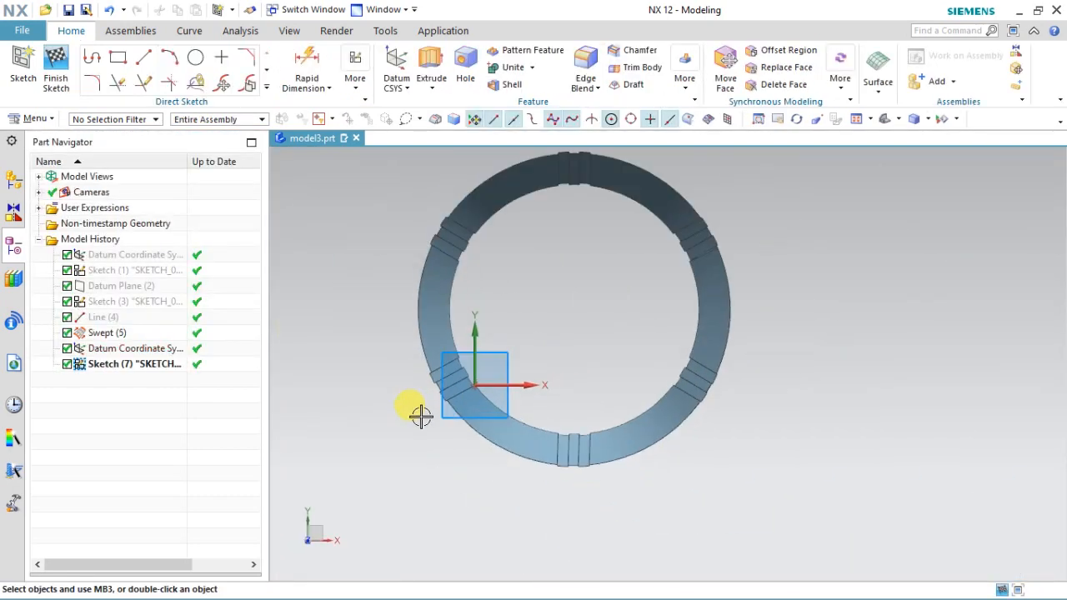
scroll(508, 272, up, 3)
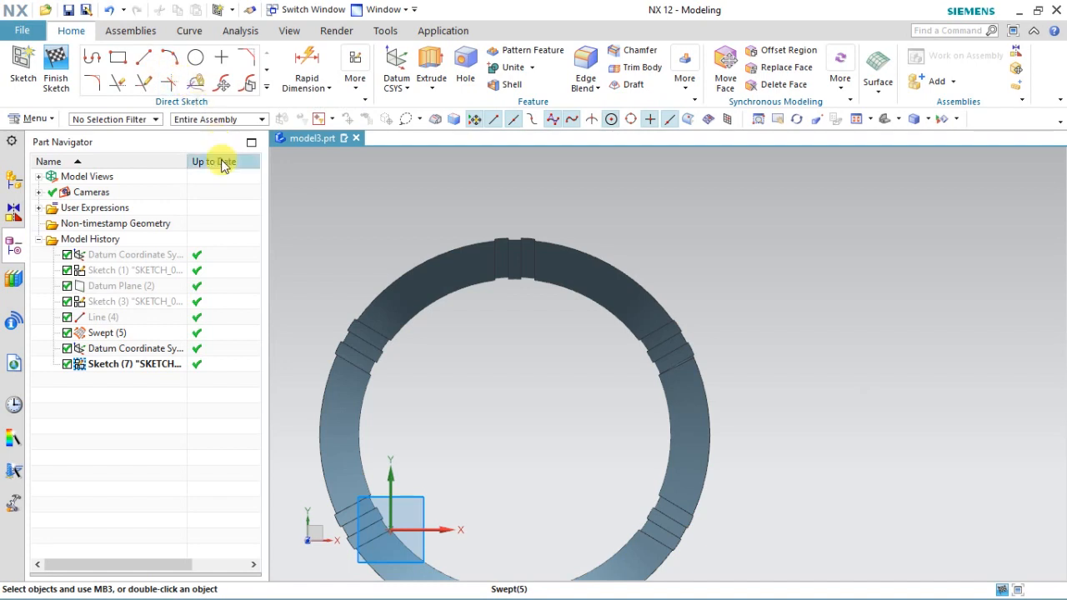
Step: Start the Circle tool and show the hidden coordinate systems to expose the body's centre point
click(197, 58)
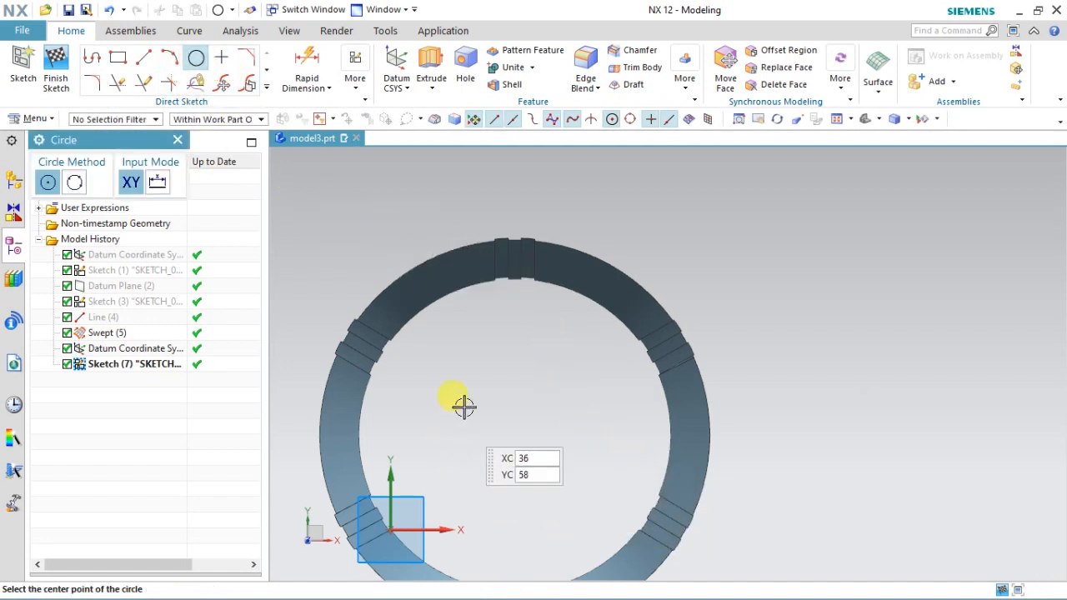
click(923, 119)
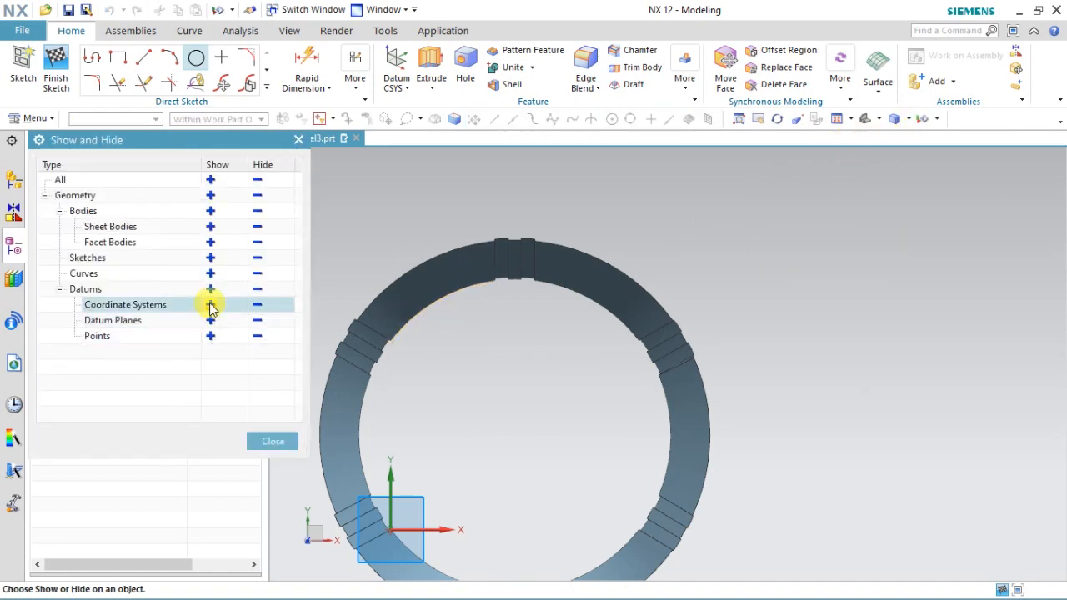
click(211, 305)
click(251, 441)
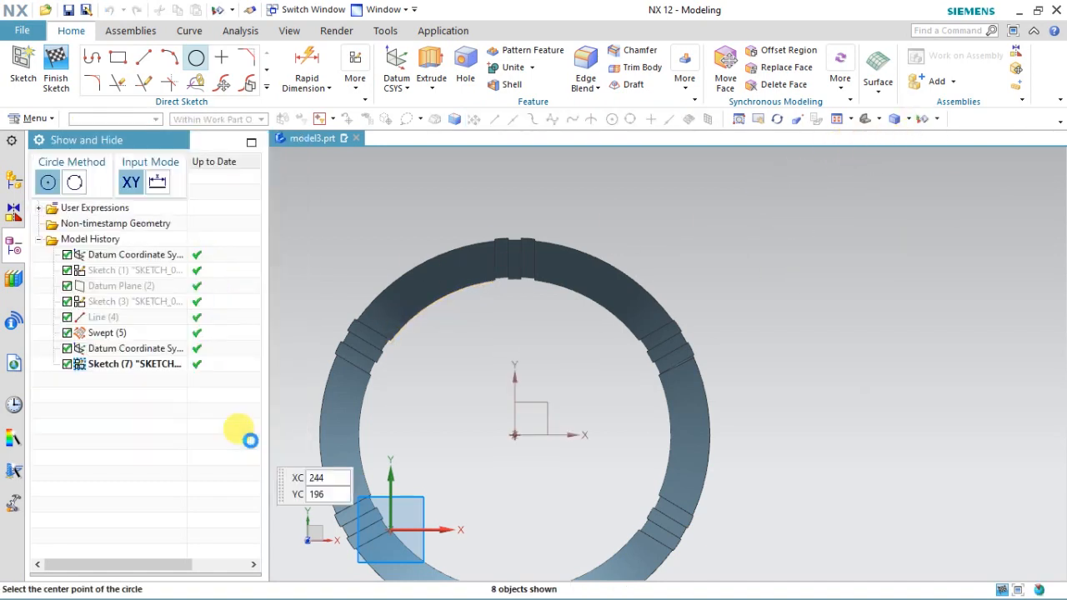
Step: Draw a circle about 160 mm in diameter from the original origin to the body's inner rim edge, and finish the sketch
click(514, 434)
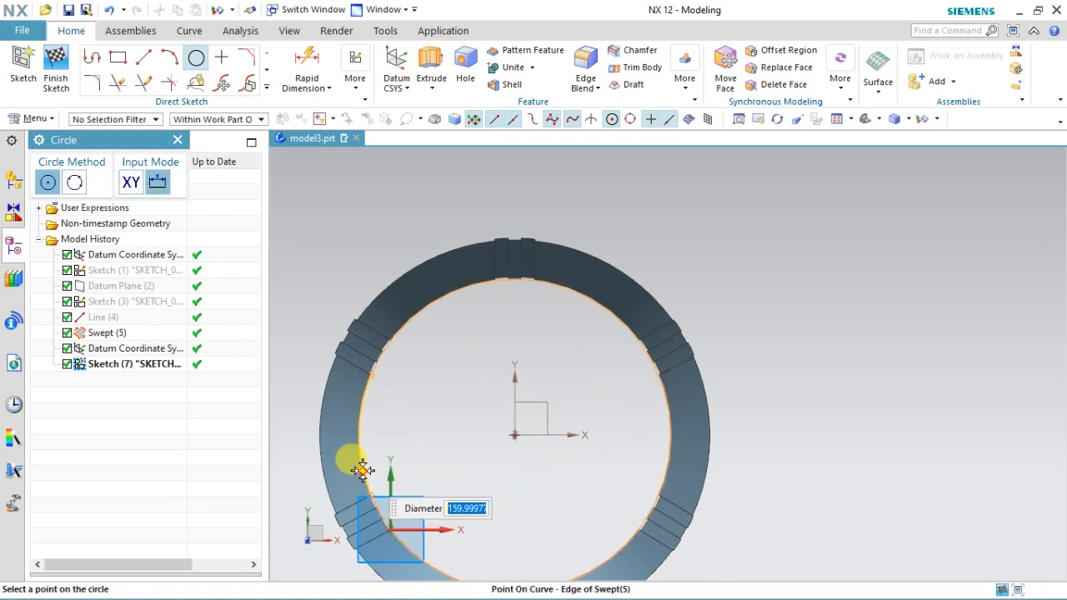
scroll(358, 413, up, 5)
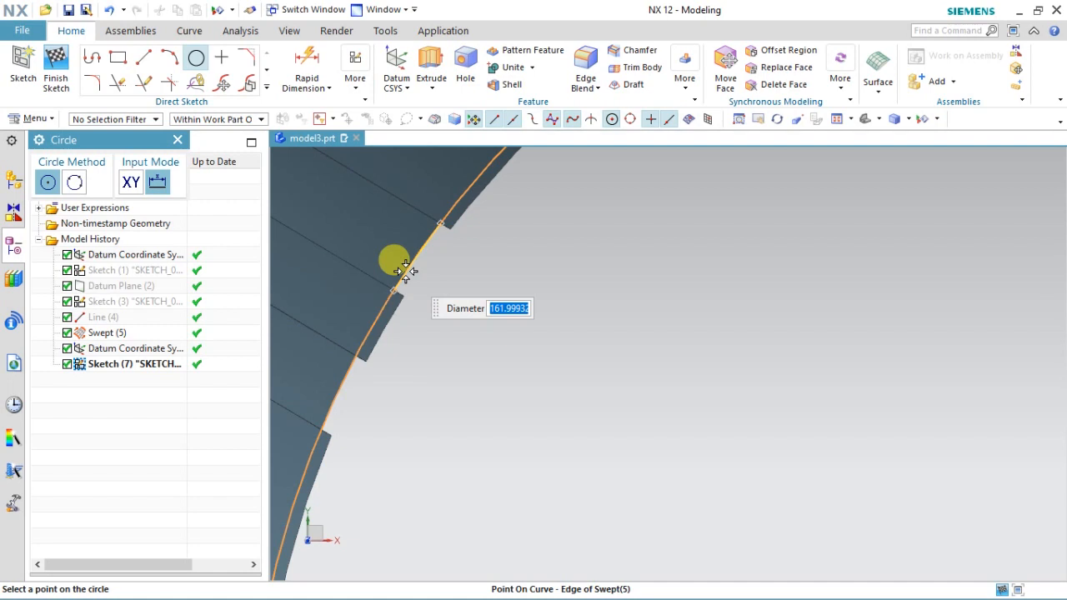
click(462, 202)
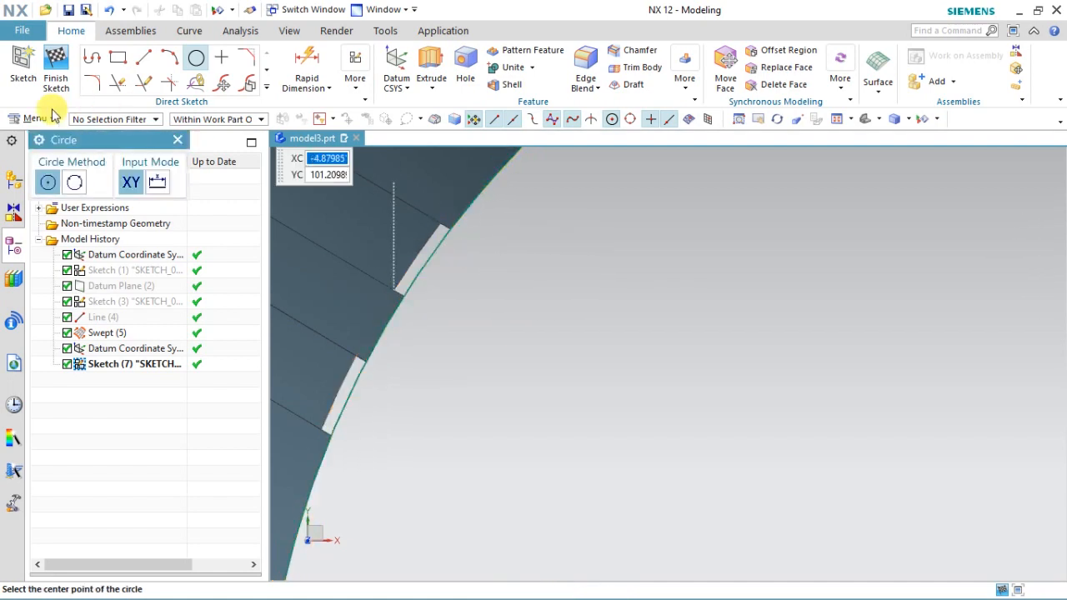
click(55, 65)
Step: Extrude the circle 1 mm as a separate body, with Boolean set to None
scroll(369, 349, down, 4)
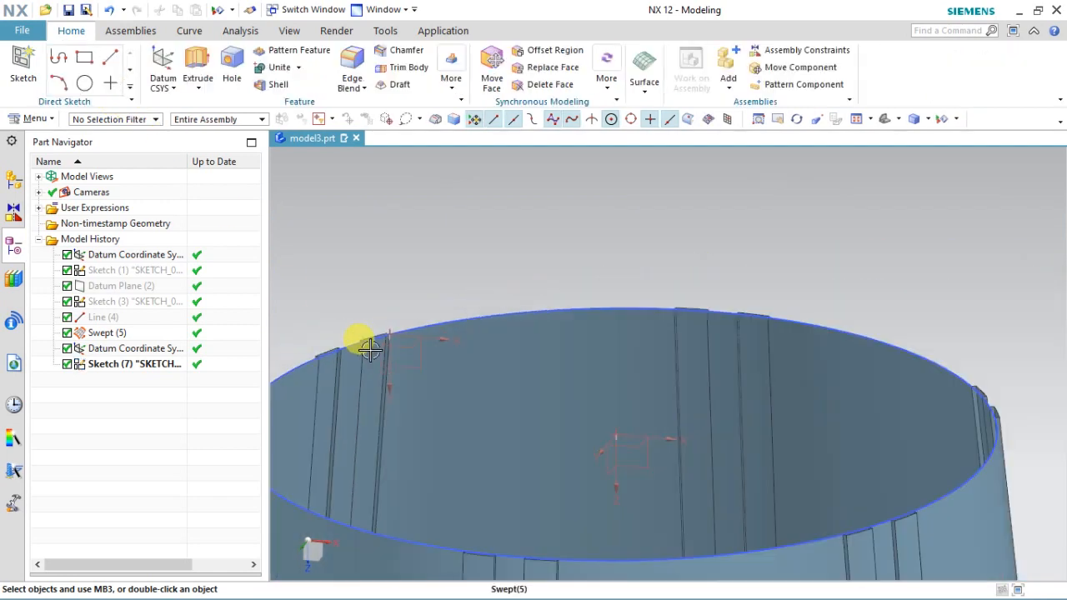
click(412, 322)
click(197, 62)
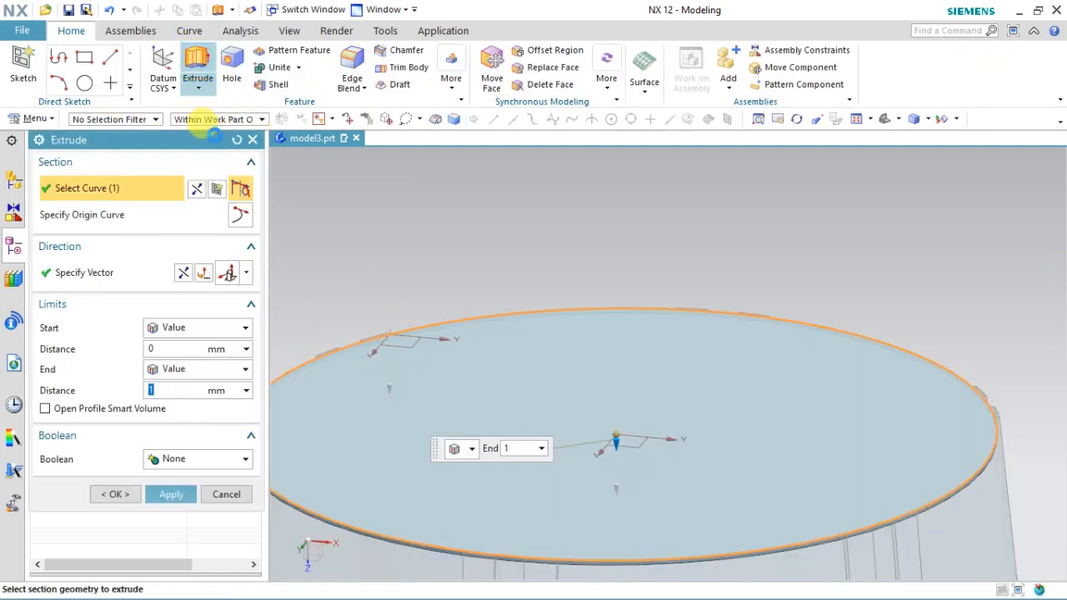
click(109, 505)
Step: Examine the extruded disc's edge against the teeth along the body's rim, and check the disc's Extrude settings
scroll(445, 398, down, 4)
middle_drag(445, 398, 320, 508)
scroll(405, 309, up, 10)
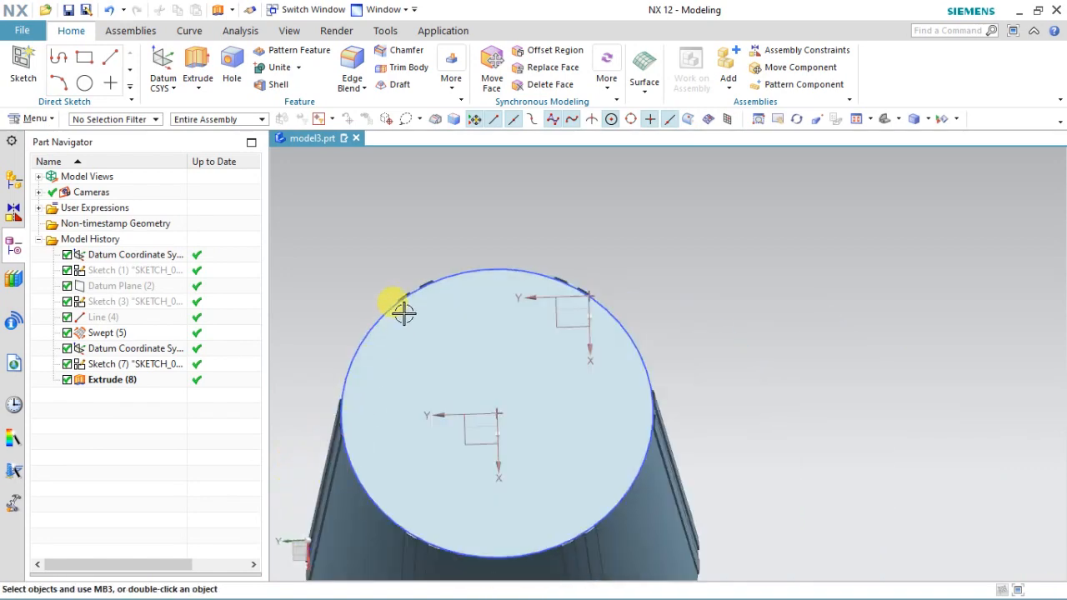
scroll(557, 317, down, 3)
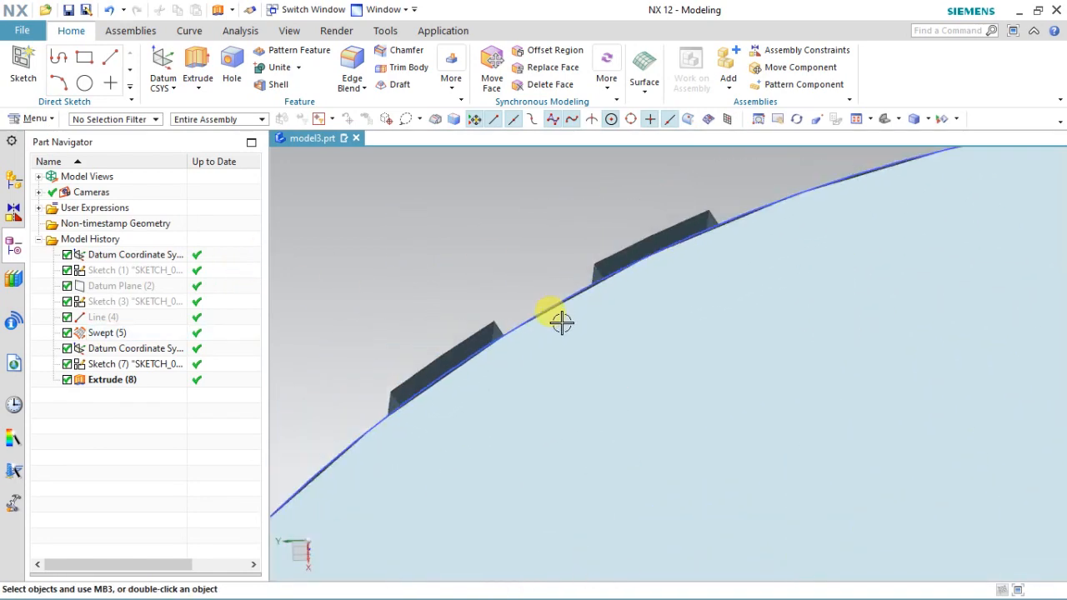
scroll(505, 279, down, 2)
scroll(534, 279, up, 8)
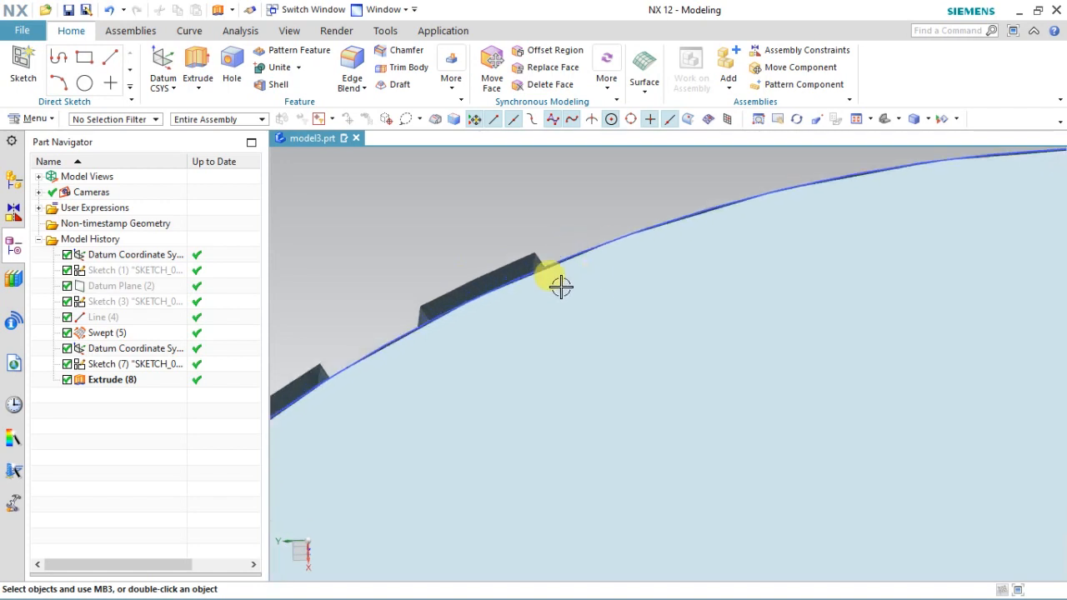
scroll(525, 284, down, 2)
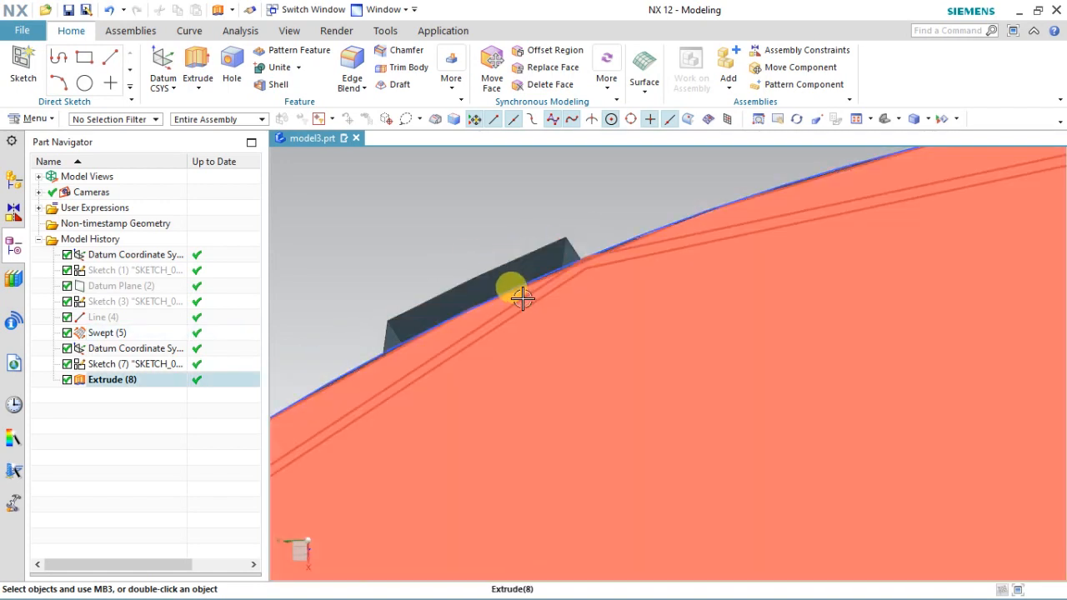
double_click(533, 300)
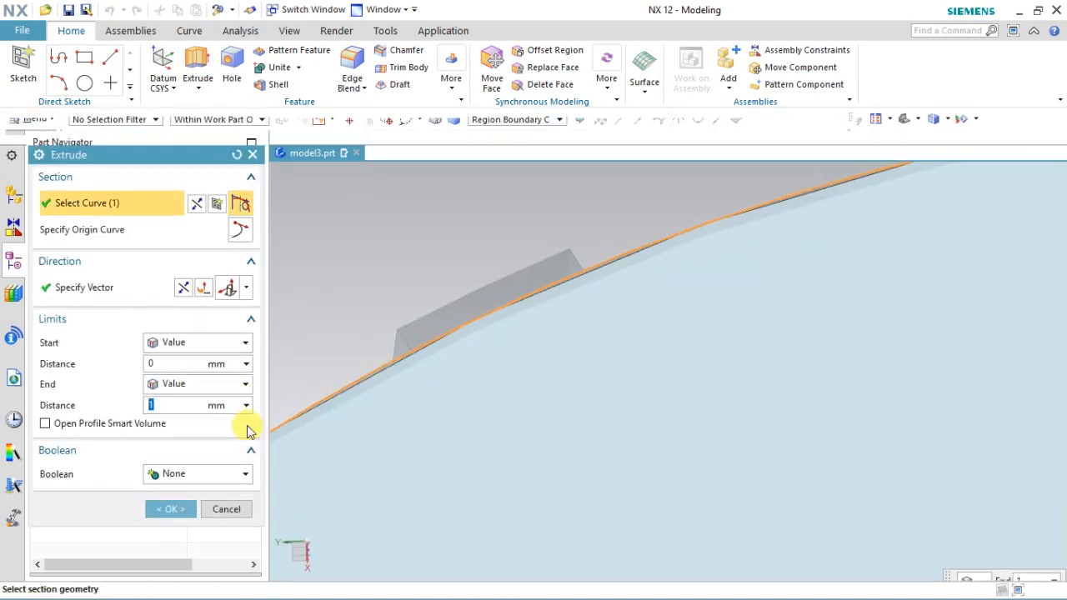
click(225, 510)
Step: Cancel the new sketch and undo the disc's extrusion
scroll(543, 267, down, 5)
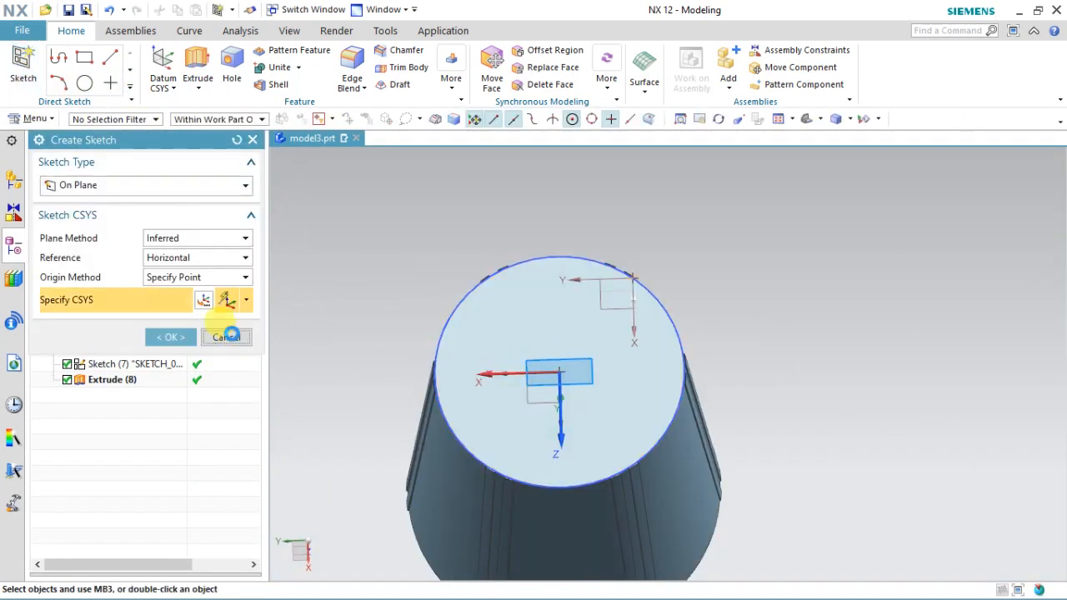
click(232, 337)
key(ctrl+z)
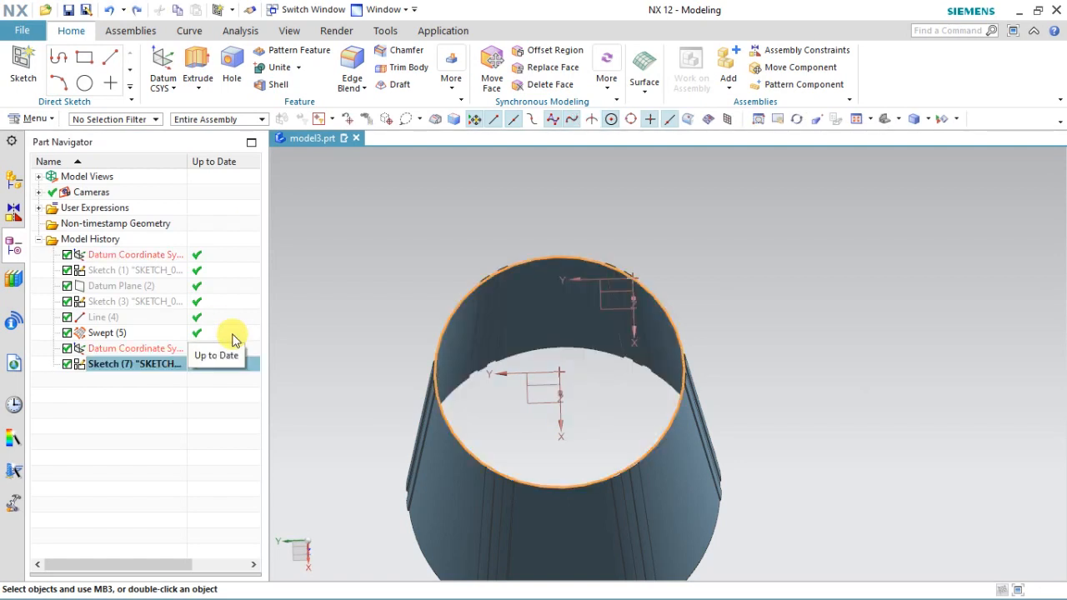
Step: Start a sketch with the On Plane type on the inferred plane at the body's central coordinate system
click(382, 211)
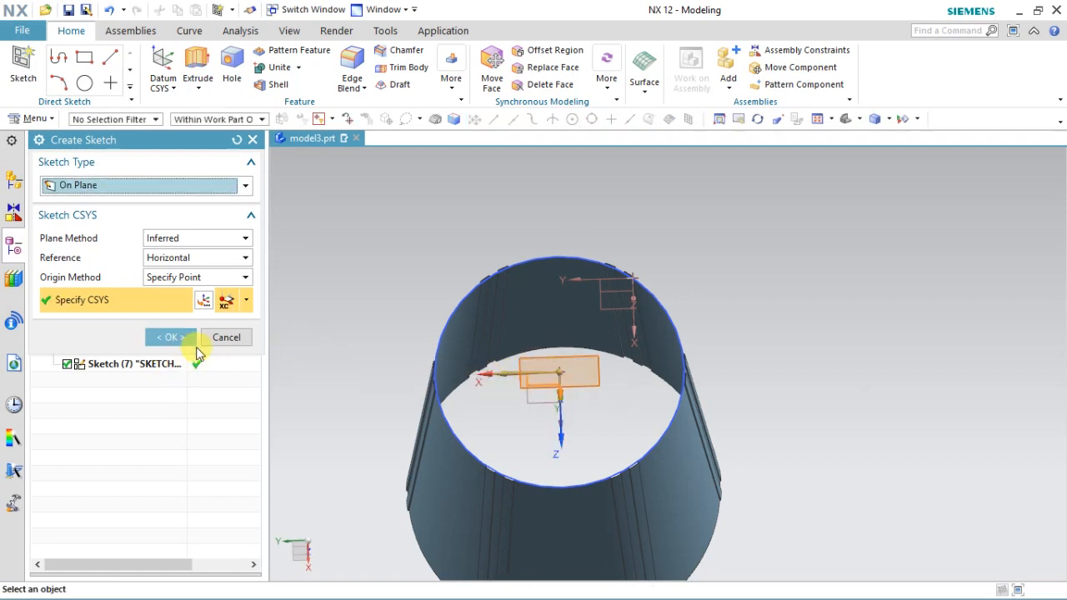
click(194, 343)
mouse_move(207, 334)
middle_down()
mouse_move(345, 369)
mouse_move(342, 349)
middle_up()
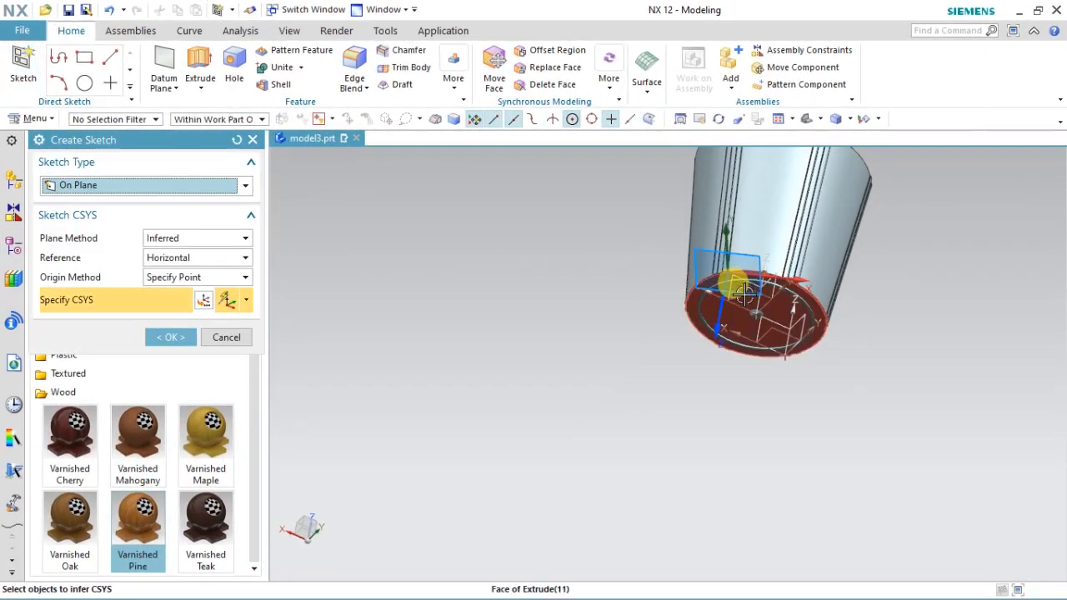
Step: Create a sketch on the end face of Extrude (11) at the body's closed end and finish it
click(744, 296)
scroll(579, 381, down, 3)
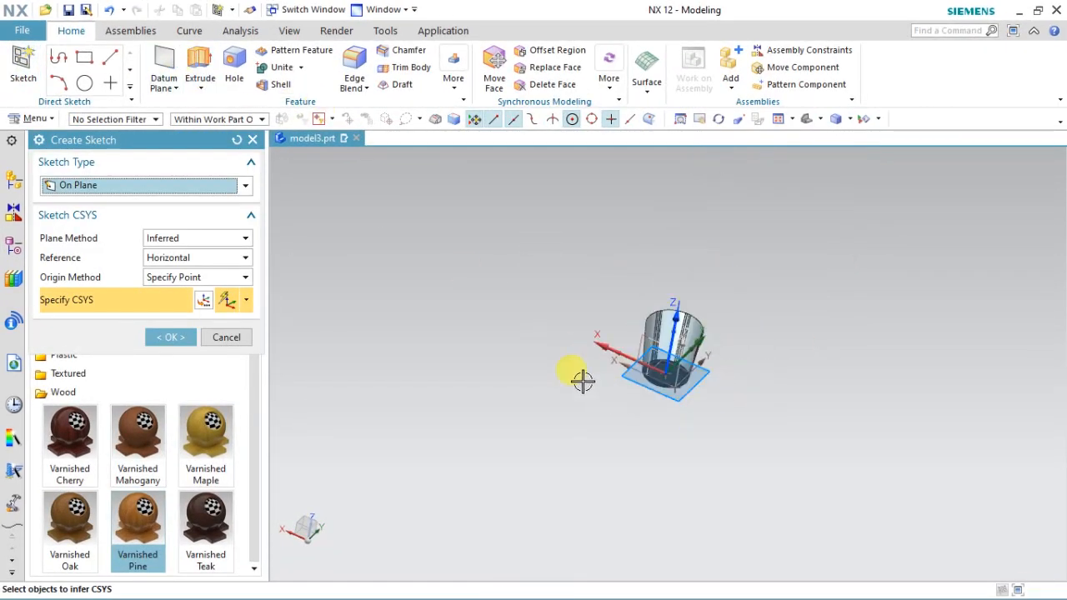
middle_click(555, 433)
click(56, 74)
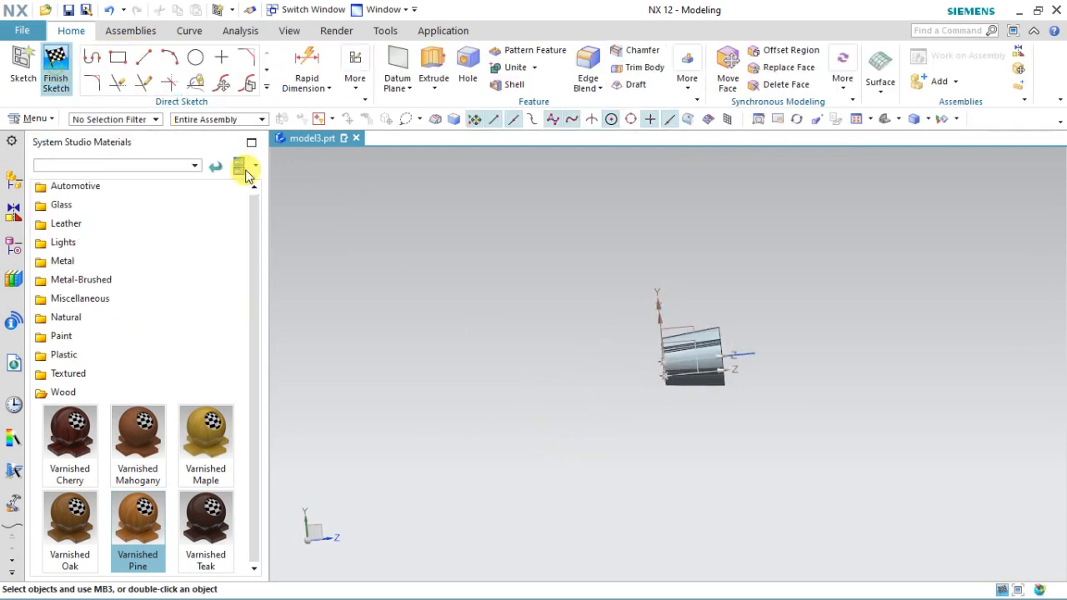
middle_drag(414, 339, 370, 392)
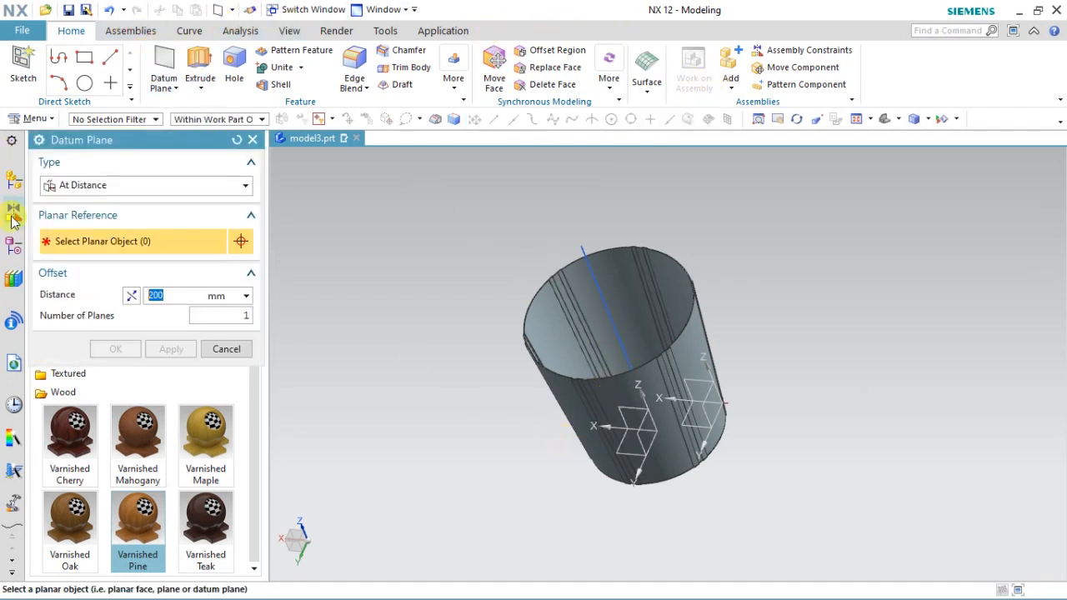
Step: Show Datum Plane (2) and use it as the reference for a new datum plane offset by 200 mm
click(14, 247)
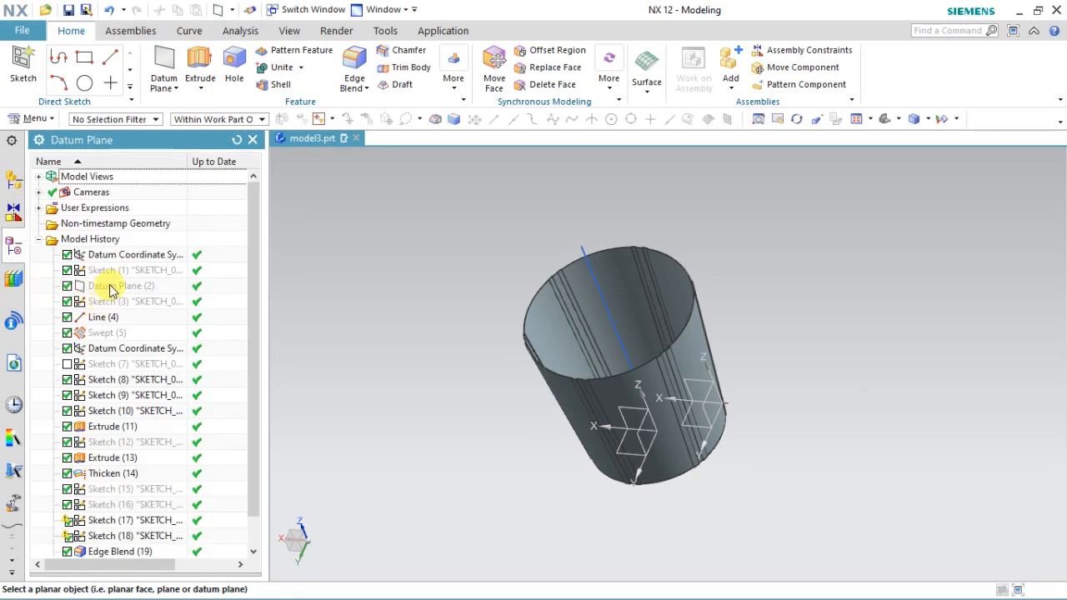
click(111, 287)
right_click(115, 289)
click(376, 299)
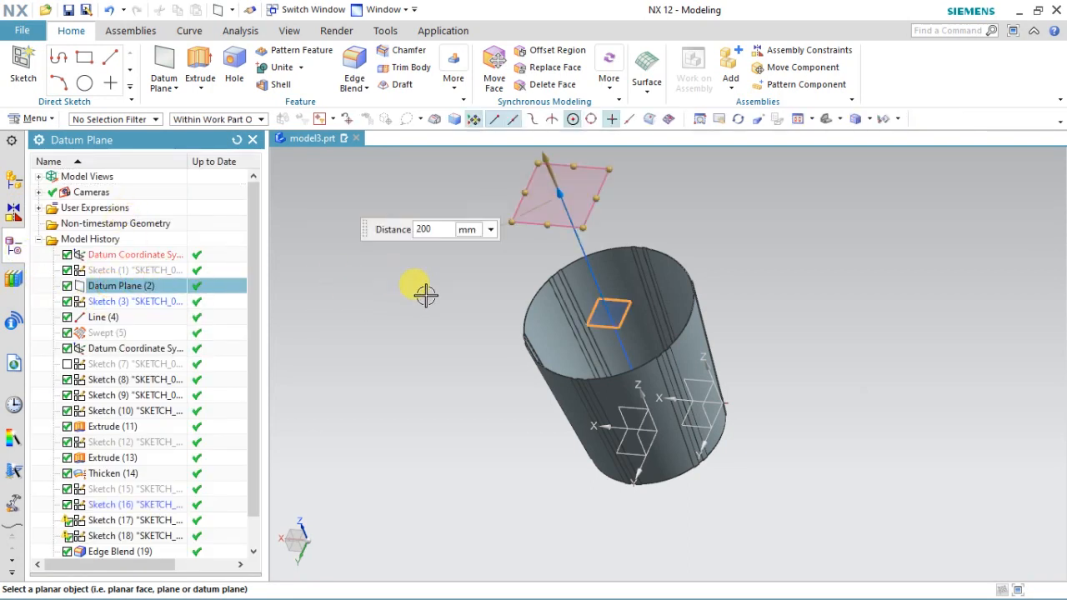
click(354, 193)
click(136, 285)
right_click(138, 287)
click(379, 241)
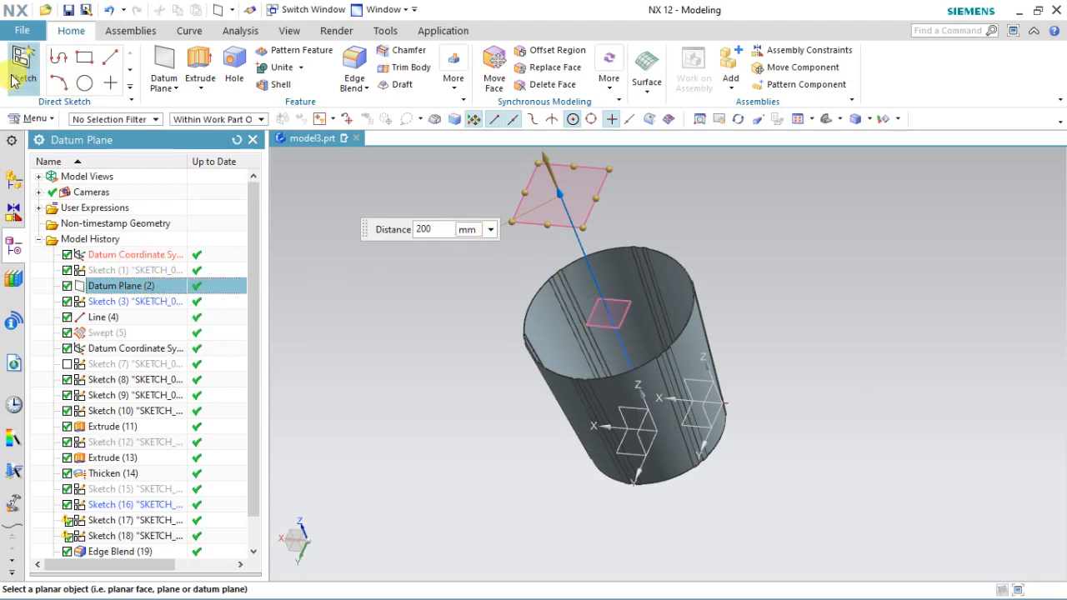
Step: Sketch a circle on Datum Plane (2), centred on the sketch origin and slightly larger than the body's open rim, and finish the sketch
click(12, 81)
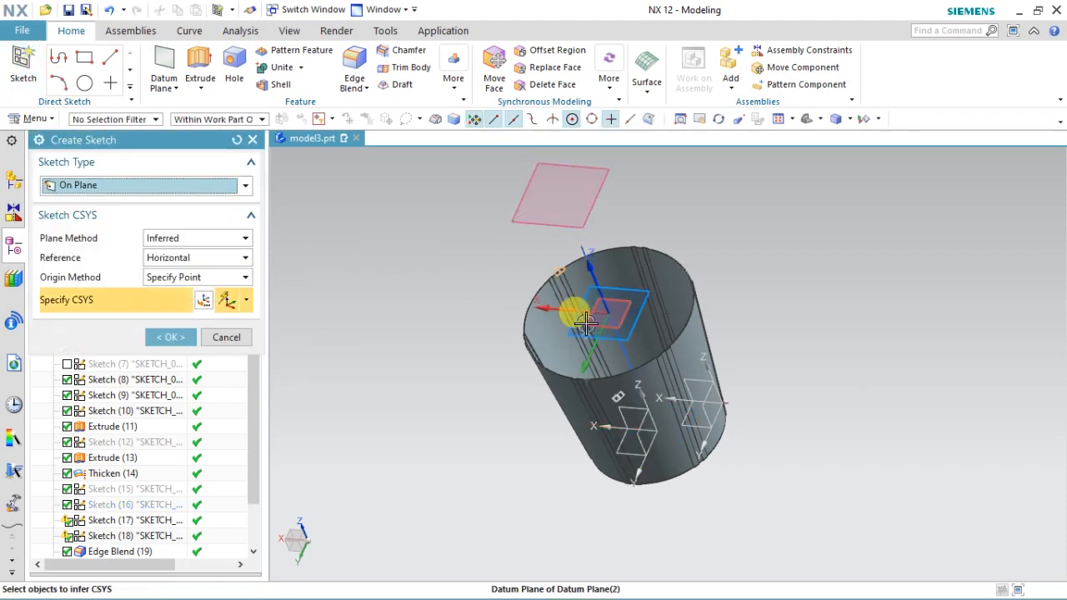
click(171, 336)
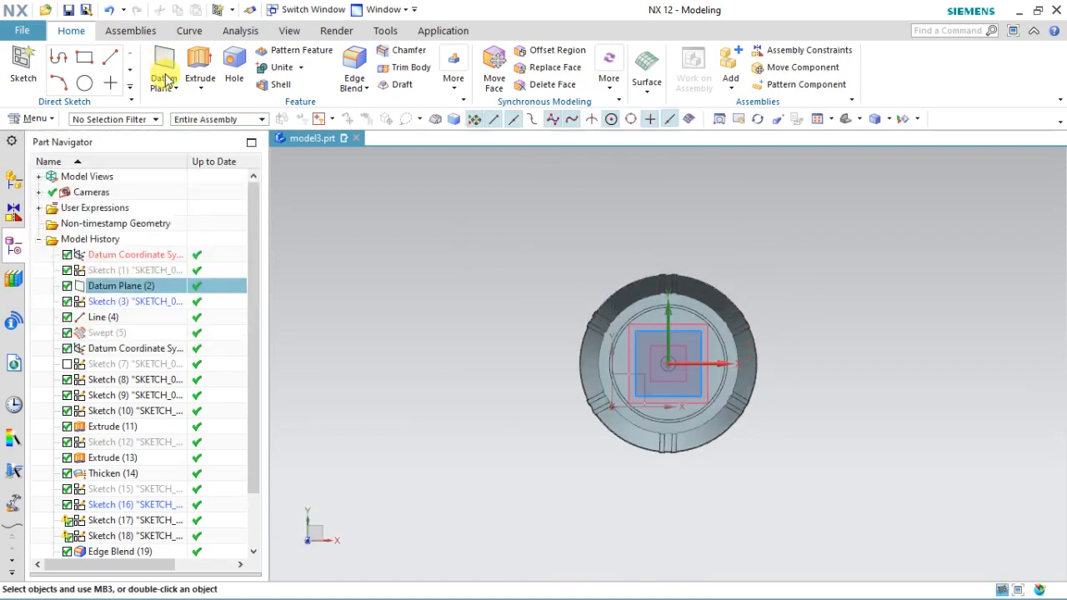
click(195, 60)
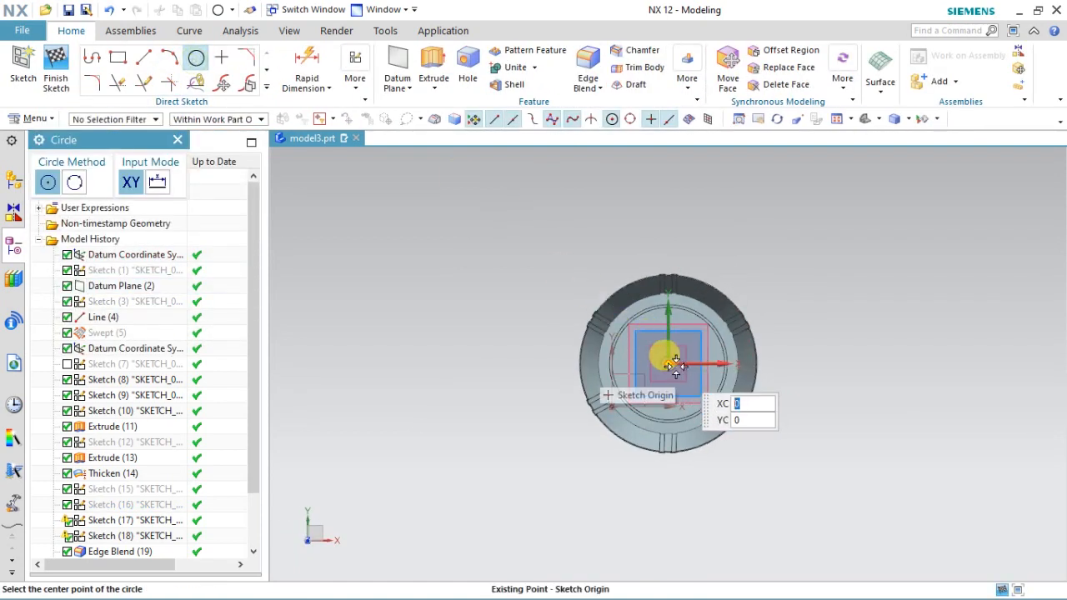
click(667, 365)
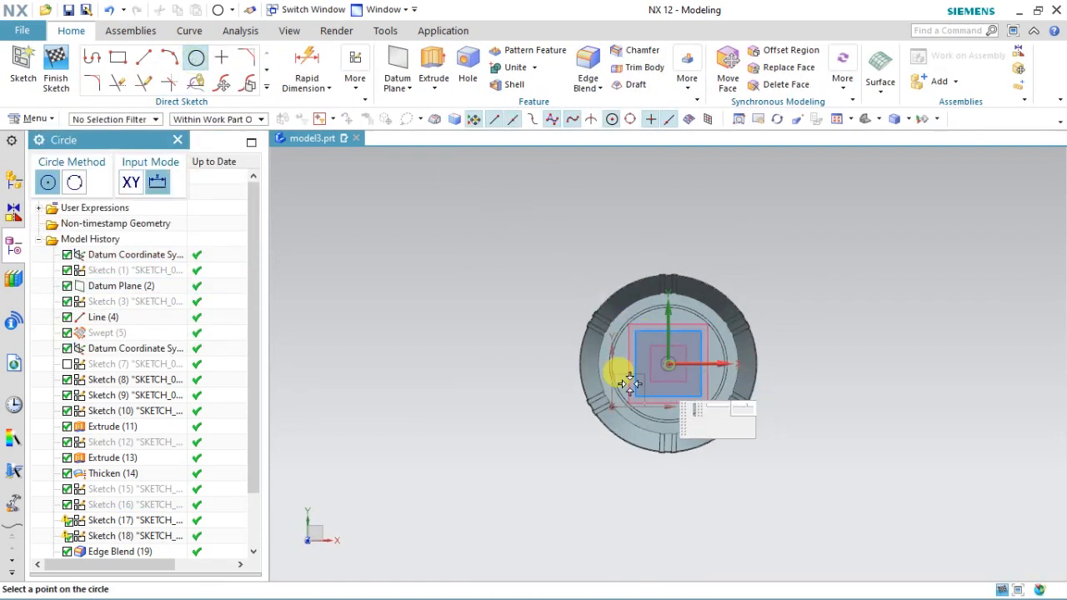
click(581, 411)
click(59, 79)
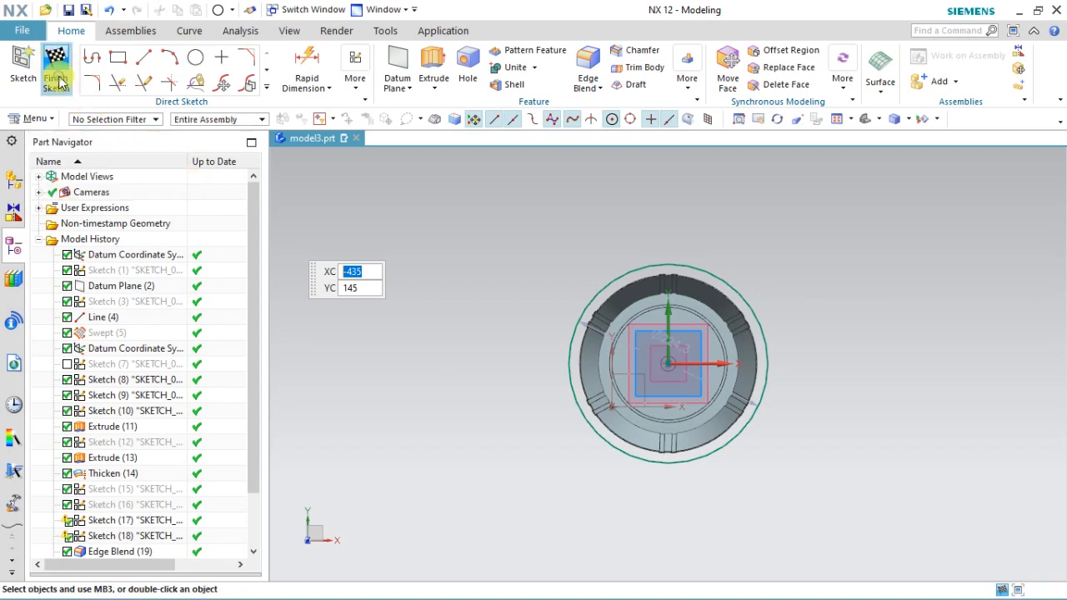
Step: Edit the circle's sketch at the open rim, set the diameter to 230 mm, and finish the sketch
click(514, 337)
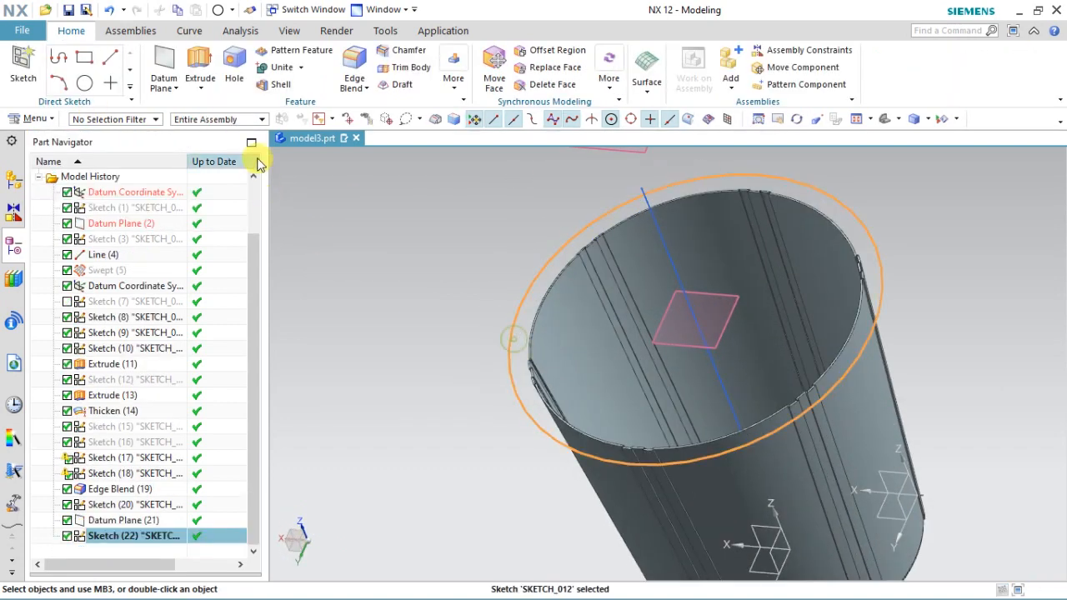
double_click(506, 367)
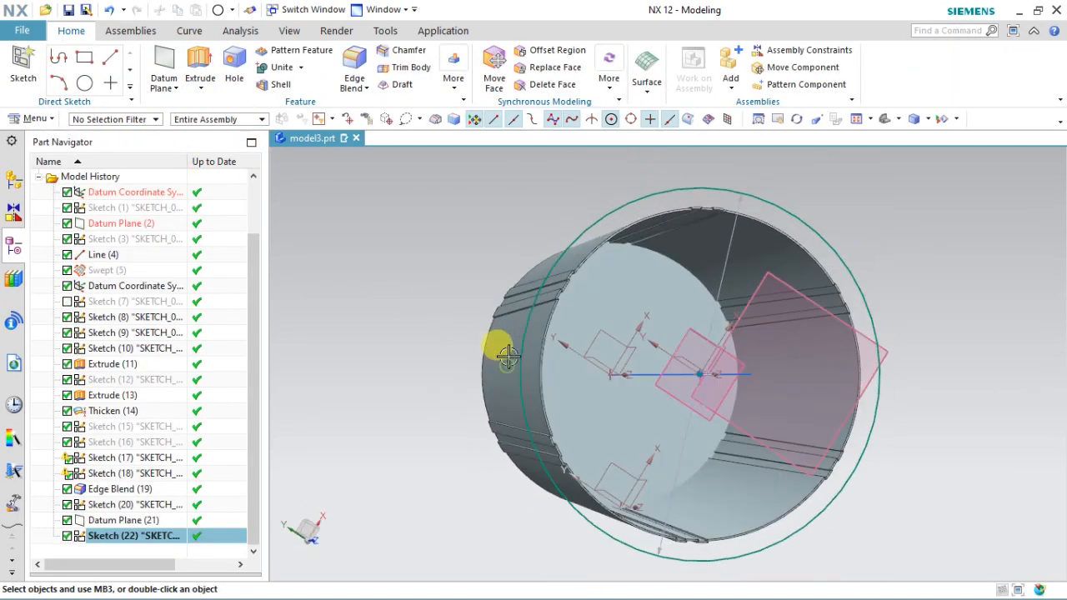
double_click(657, 355)
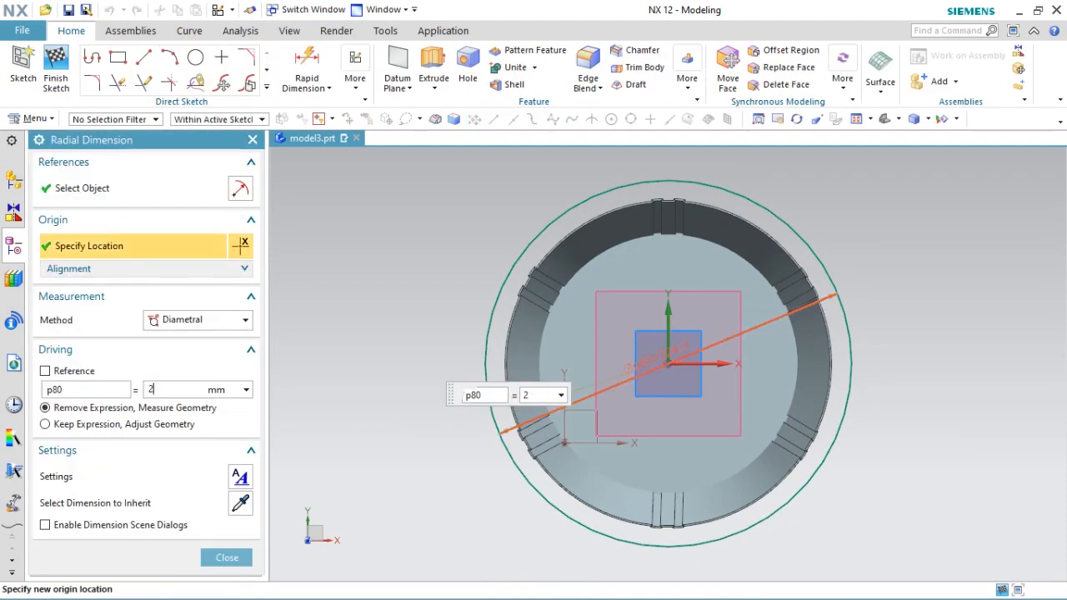
text(230)
key(Return)
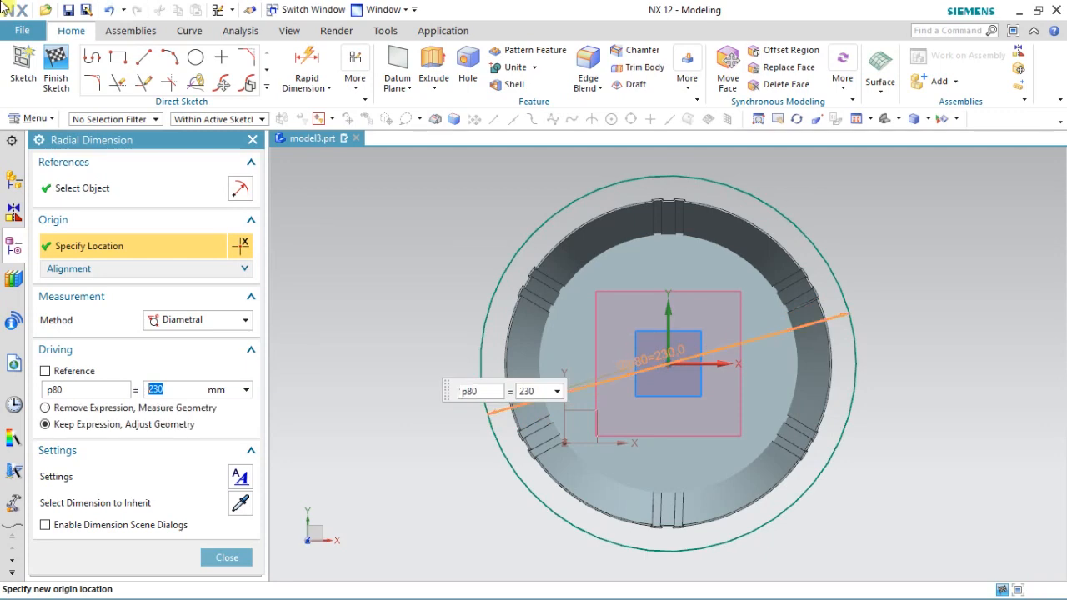
click(50, 60)
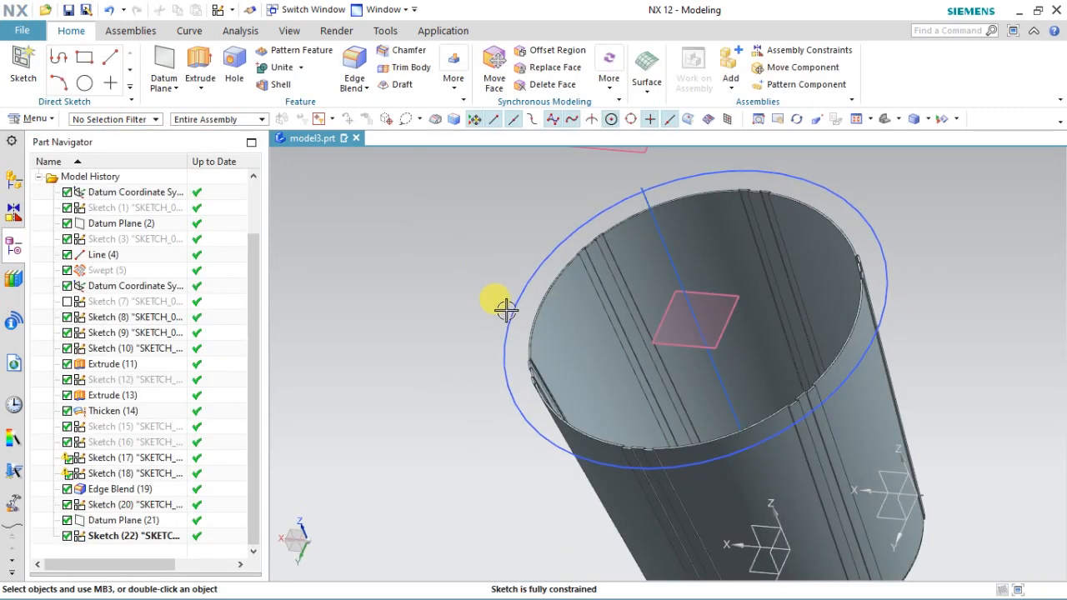
Step: Extrude the 230 mm circle 8 mm towards the body as a separate body, with Boolean set to None
click(199, 60)
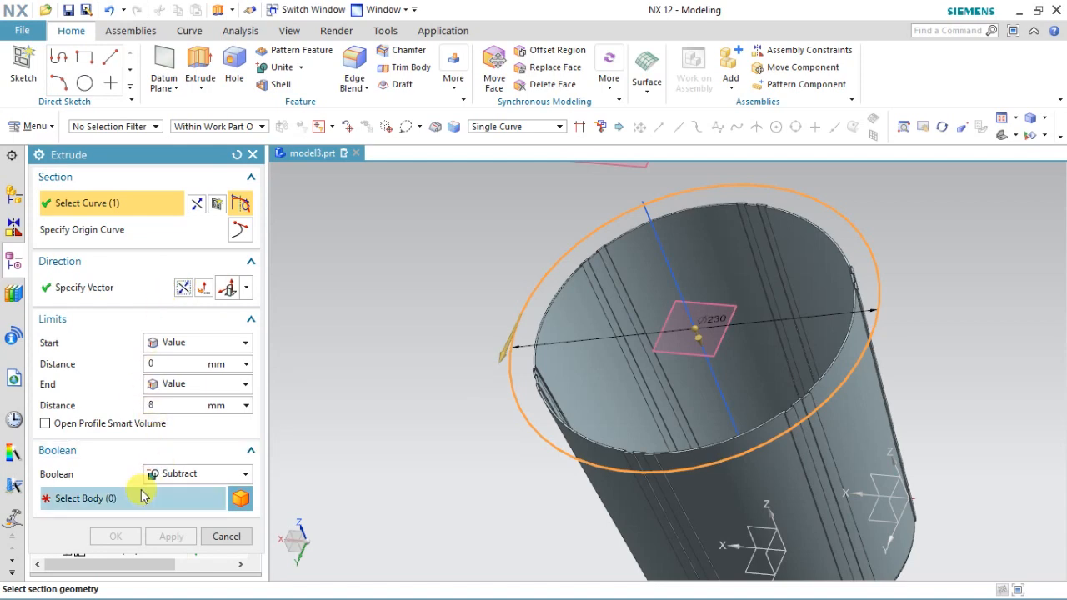
click(155, 474)
click(162, 490)
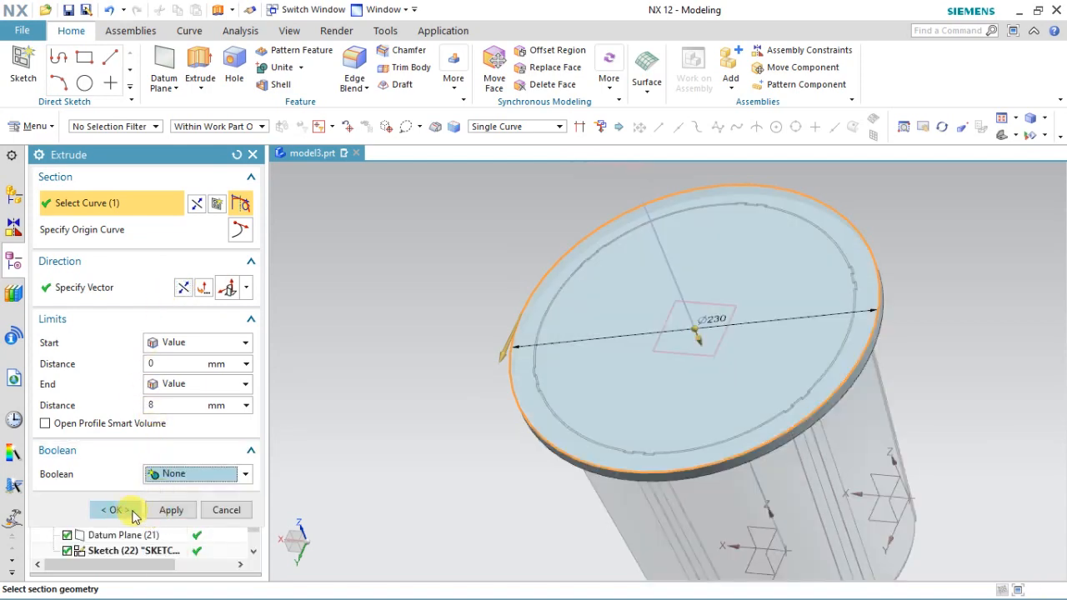
click(126, 508)
Step: Hide the 230 mm circle's sketch on the new flange disc
mouse_move(333, 458)
middle_down()
mouse_move(464, 393)
mouse_move(506, 281)
middle_up()
right_click(507, 279)
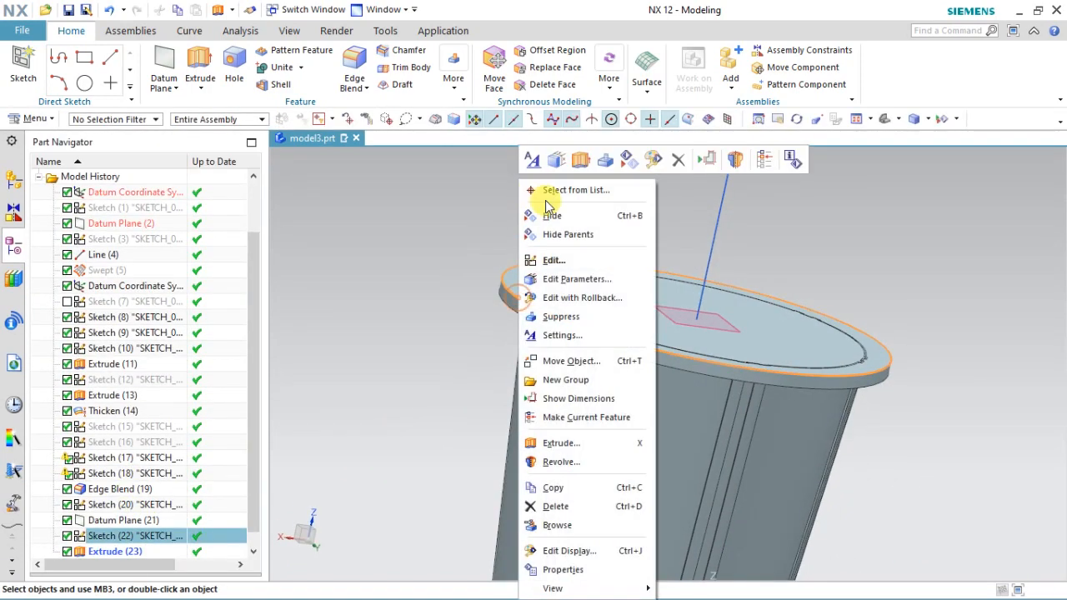
click(543, 219)
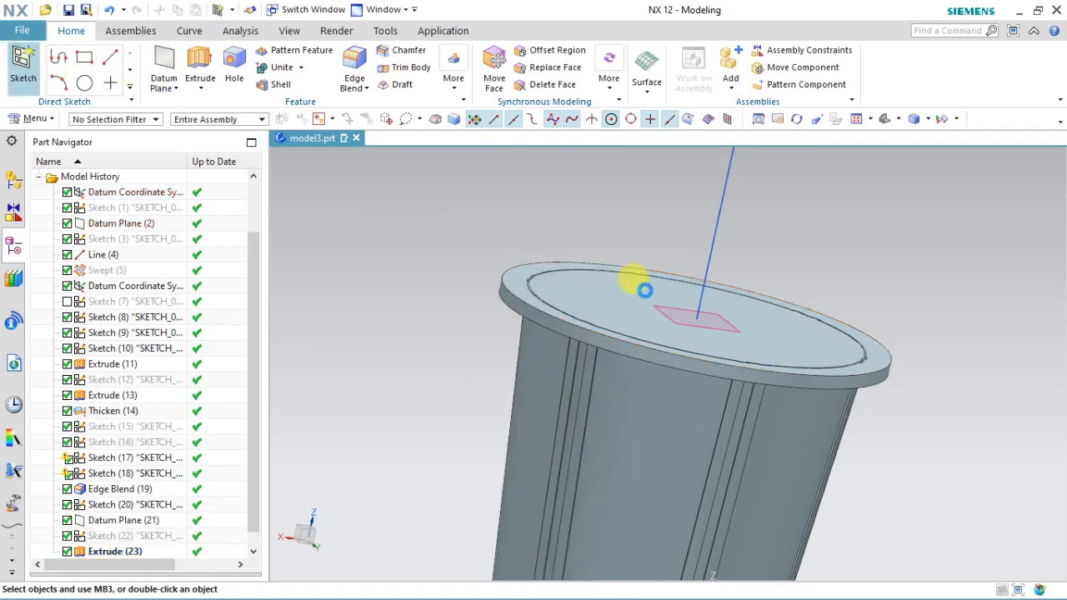
Step: Open a sketch on the flange disc's outer face, show Sketch (3) with the toothed rim profile, and finish the open sketch
click(627, 308)
click(148, 338)
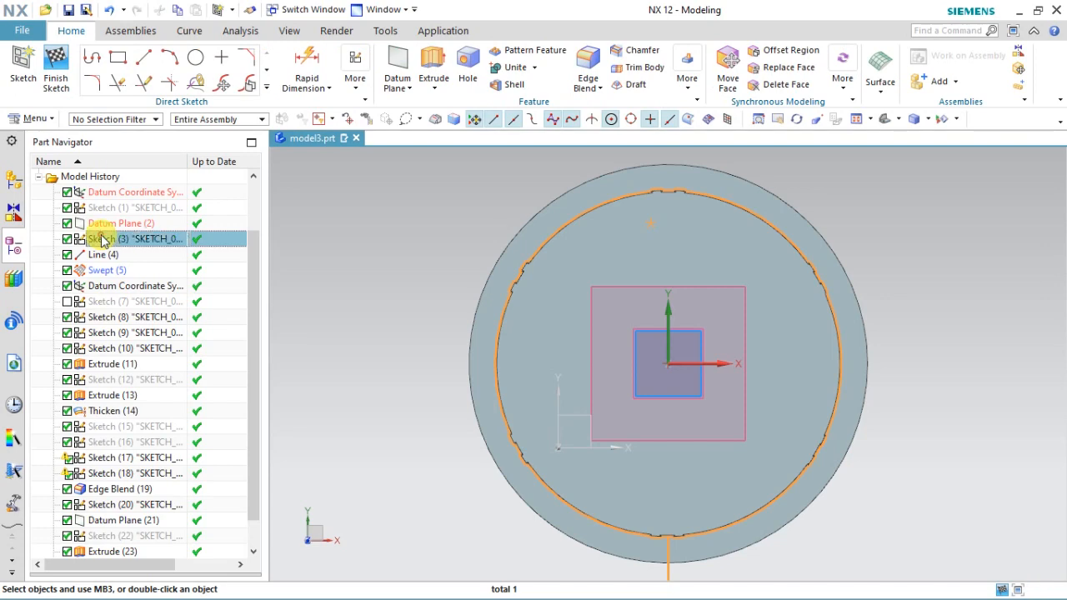
right_click(101, 236)
click(63, 72)
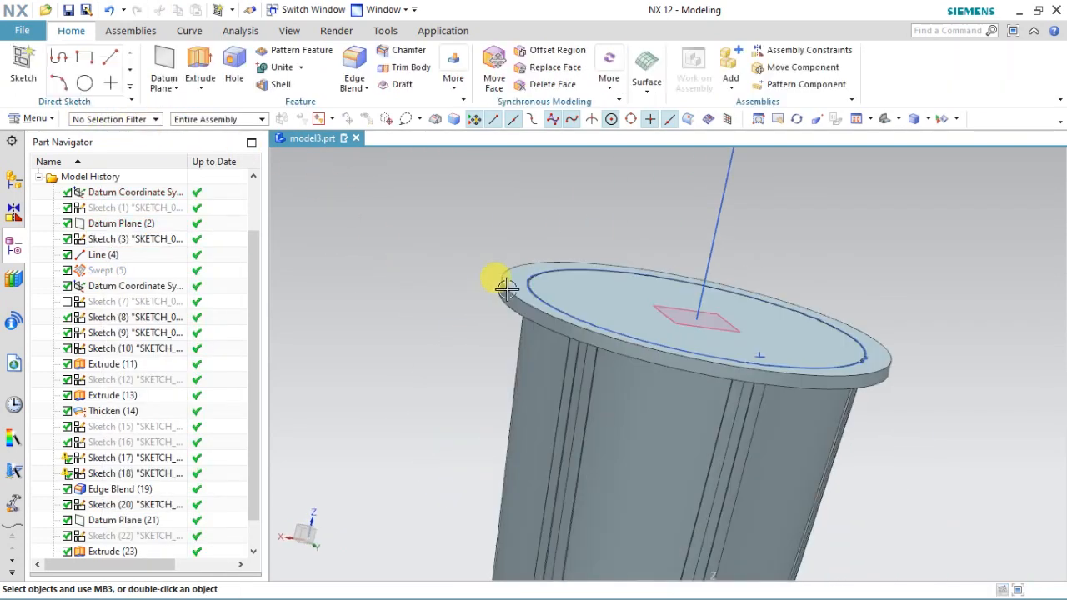
Step: Extrude the toothed rim profile 8 mm in the reversed direction and subtract it from the flange disc
click(532, 289)
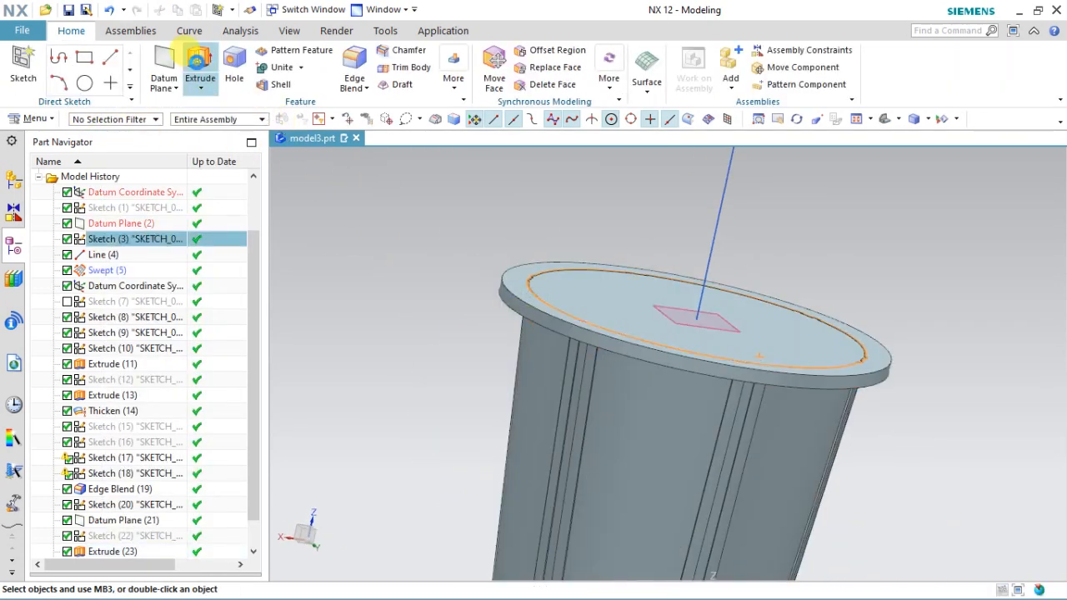
click(198, 65)
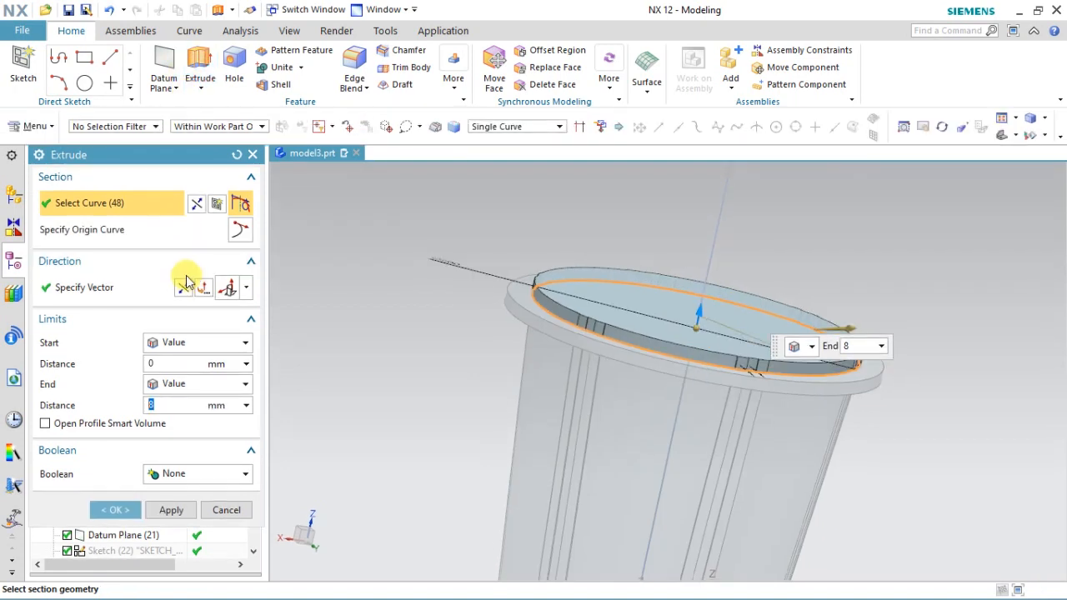
click(182, 290)
click(172, 472)
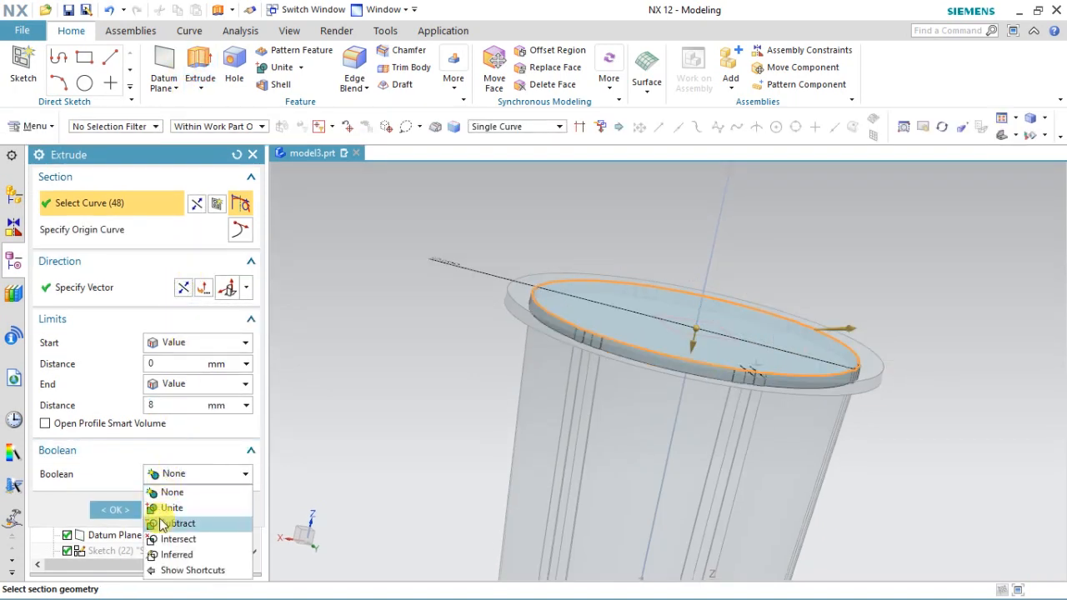
click(179, 519)
click(539, 362)
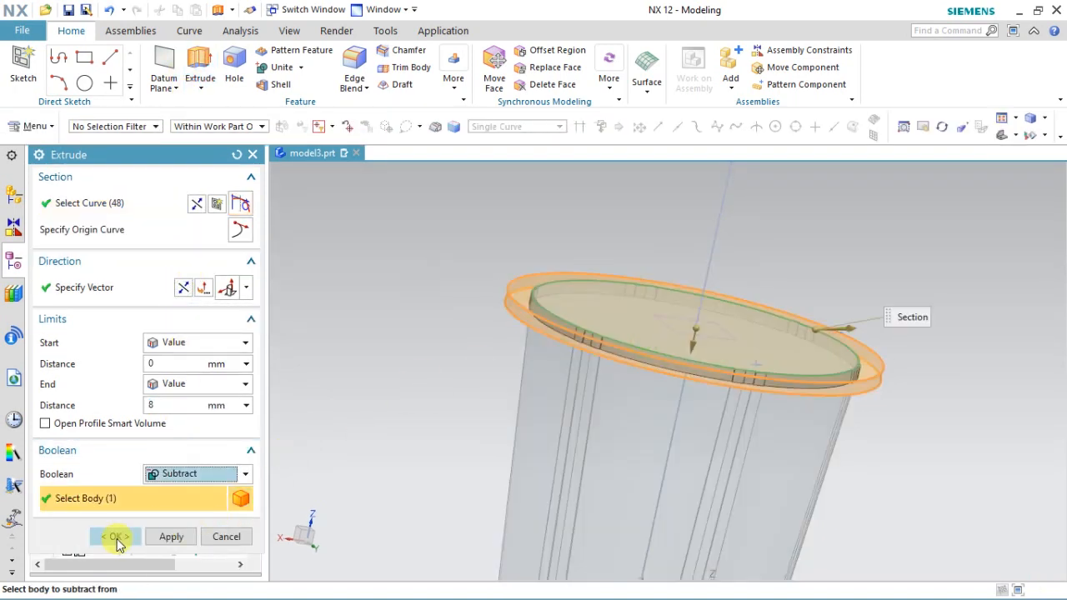
click(117, 539)
Step: Hide the remaining sketch, line, datum planes and coordinate systems displayed around the container
middle_drag(383, 422, 363, 190)
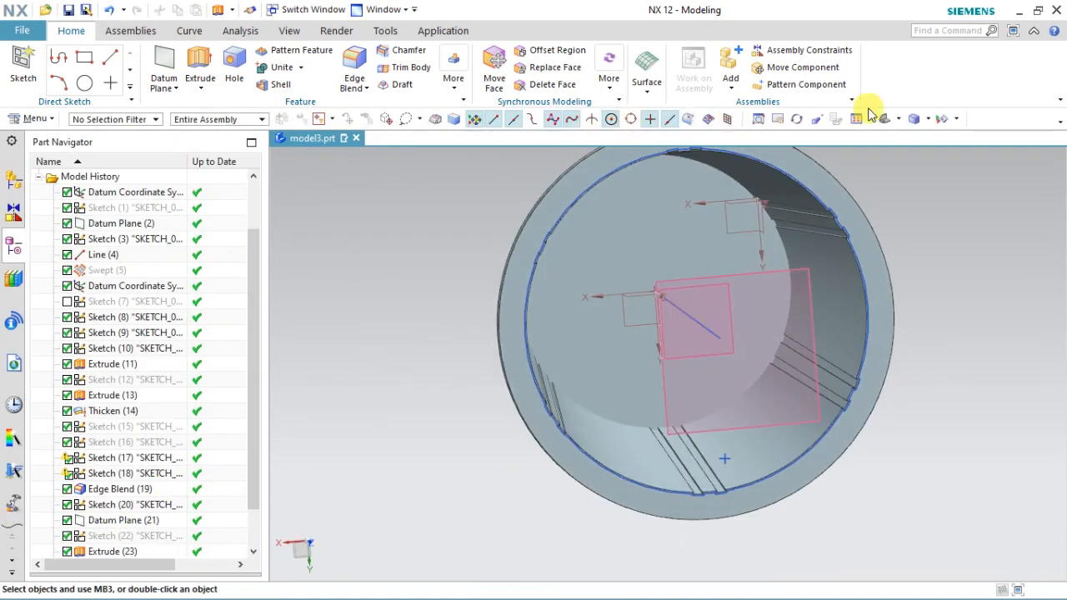
click(940, 119)
click(257, 273)
click(256, 288)
click(256, 320)
click(257, 336)
click(258, 352)
click(275, 443)
Step: Blend both outer circular edges of the flange ring with a 4 mm circular radius
middle_drag(274, 433, 338, 161)
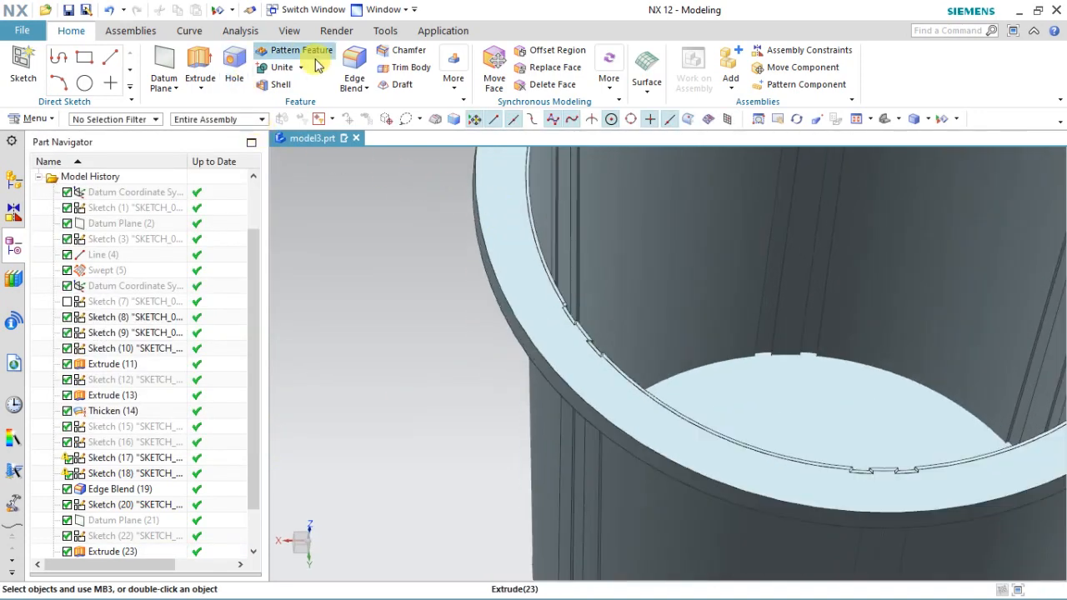
click(357, 55)
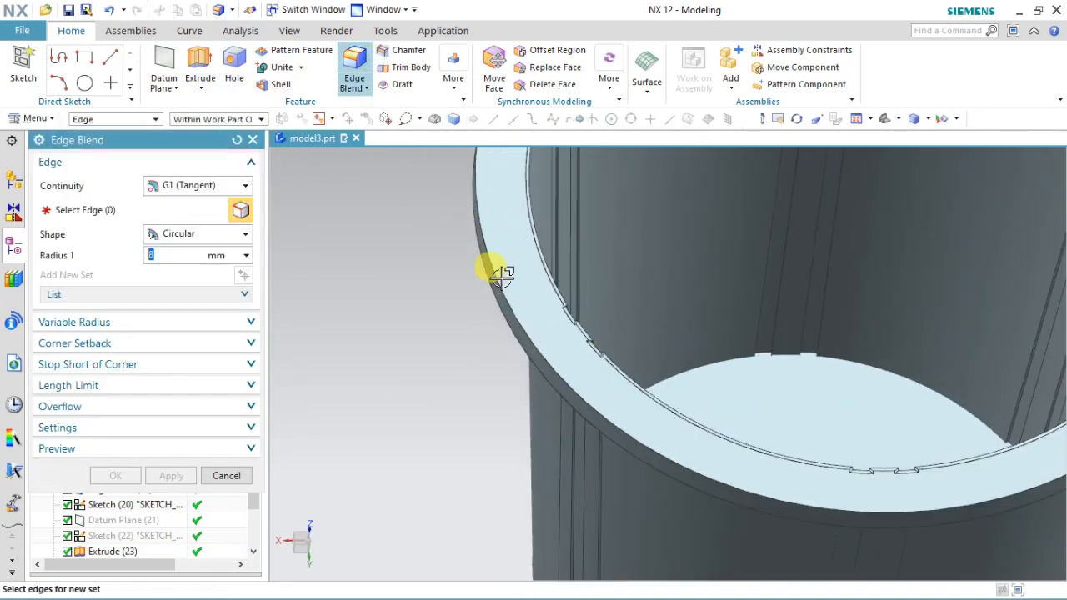
click(488, 267)
scroll(442, 314, down, 5)
scroll(505, 377, up, 3)
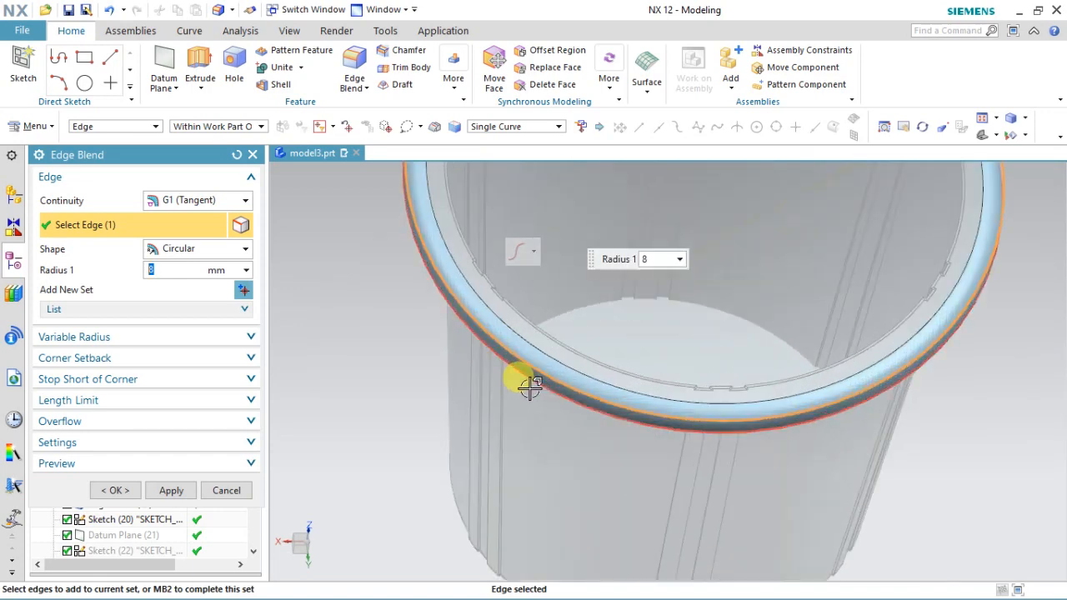
click(534, 381)
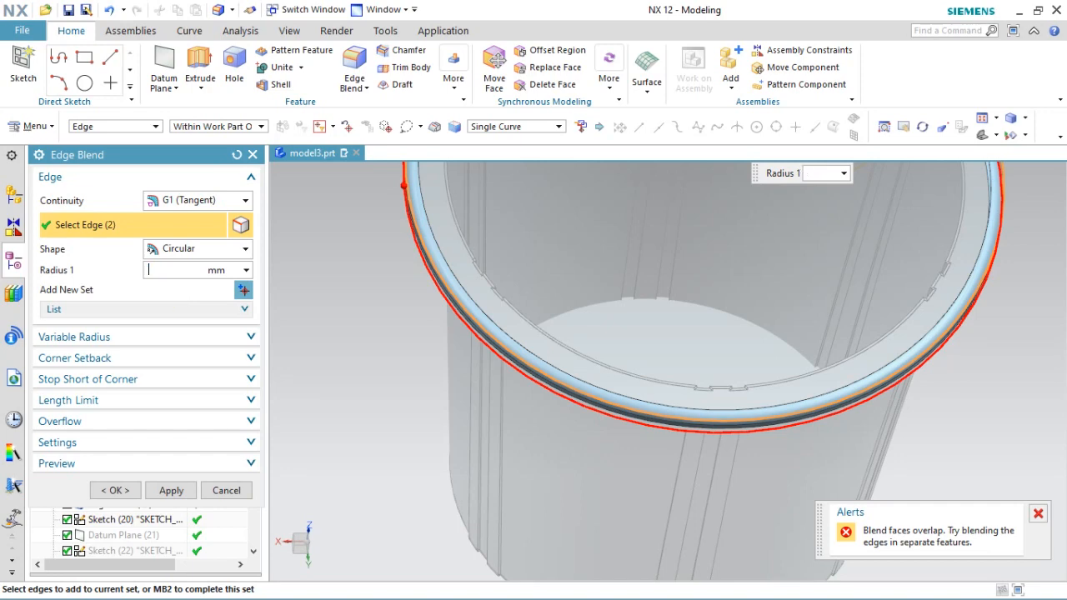
key(Return)
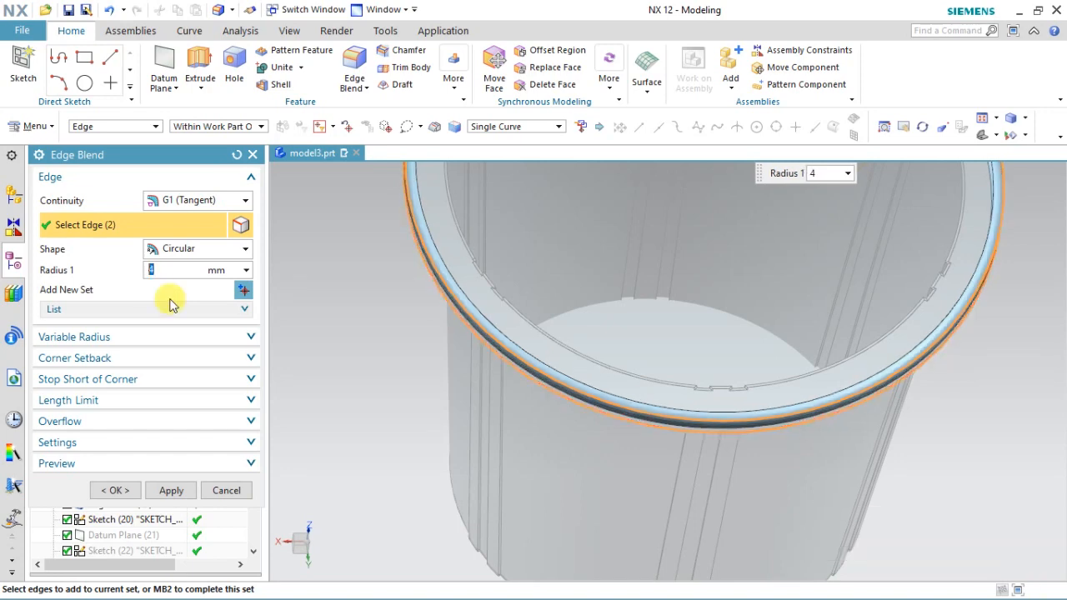
click(94, 494)
Step: Display the whole container with True Shading
scroll(476, 312, down, 5)
middle_drag(476, 312, 632, 350)
middle_drag(367, 255, 338, 250)
click(305, 35)
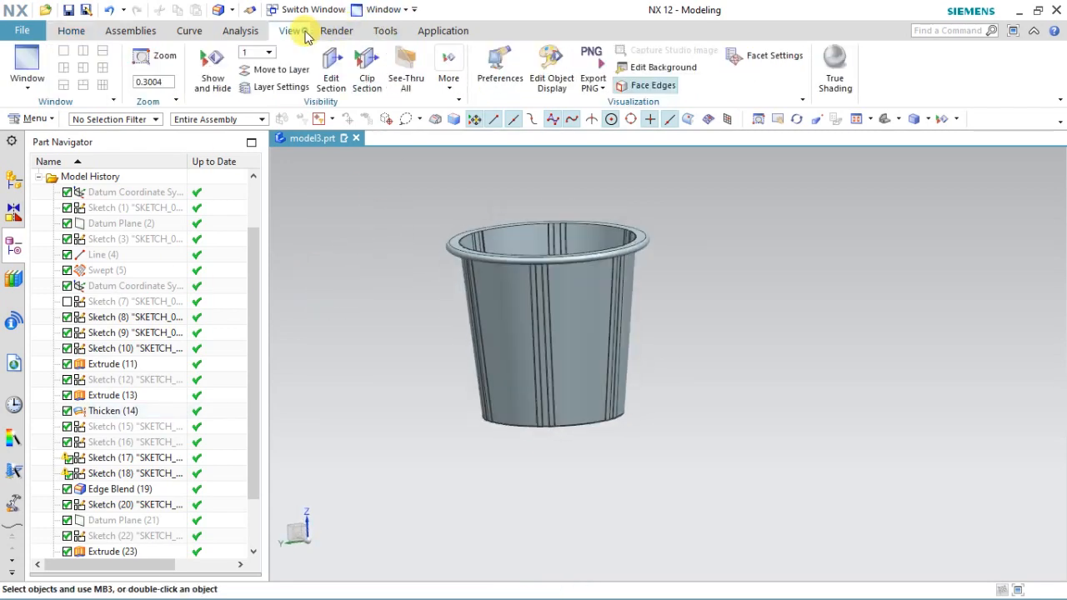
click(832, 74)
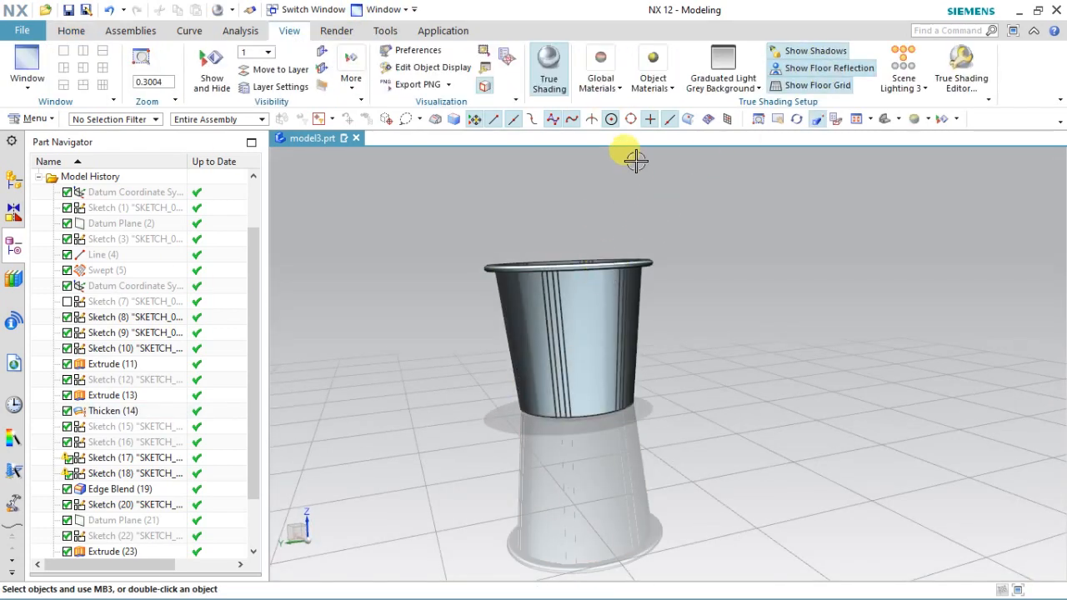
Step: Apply a dark metallic global material to the container, and replace it with the teal one
click(601, 75)
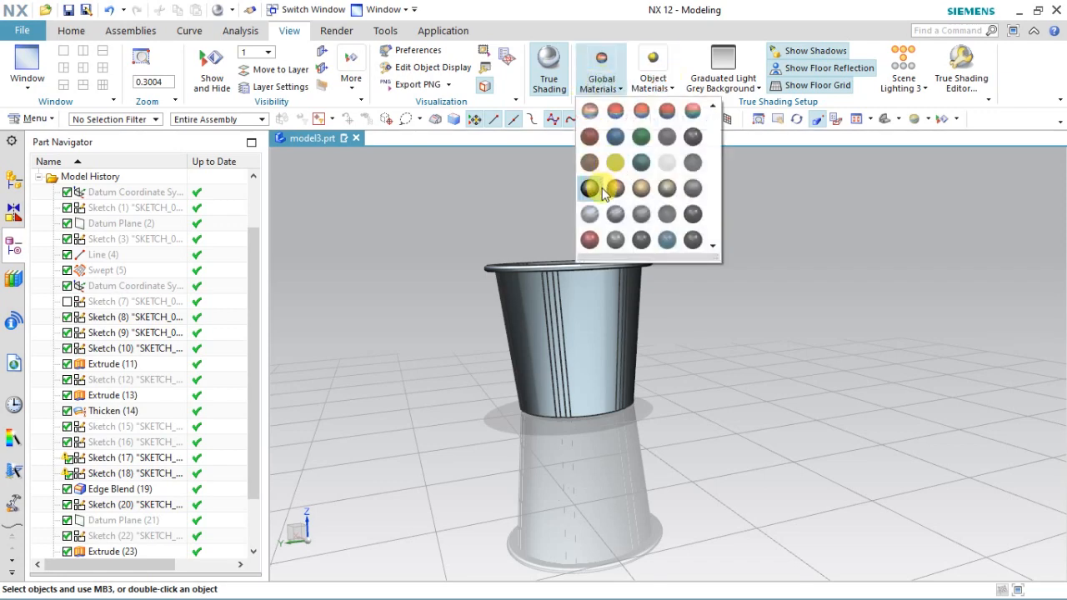
click(590, 188)
click(601, 75)
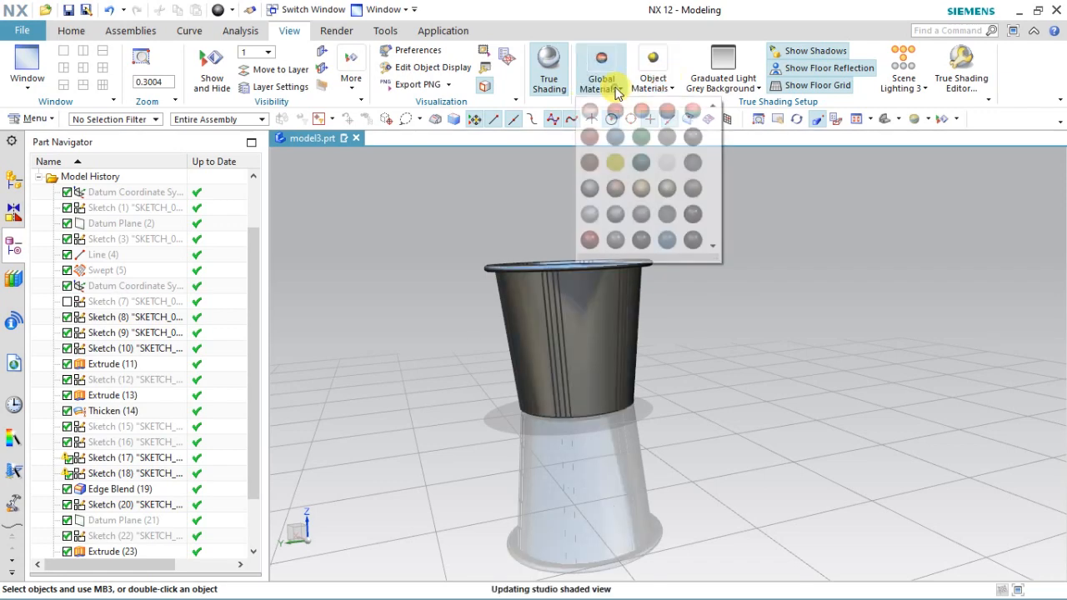
click(617, 160)
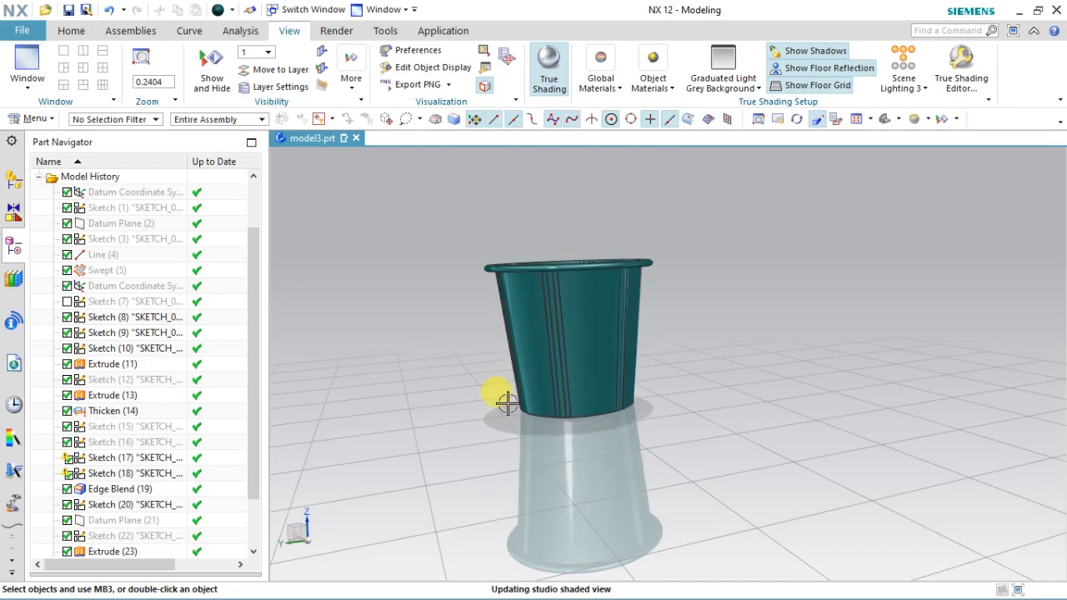
Step: Examine the shaded container from the open rim, the sides and the closed end
scroll(508, 403, down, 3)
scroll(536, 360, up, 4)
middle_drag(408, 366, 526, 431)
middle_drag(581, 468, 744, 490)
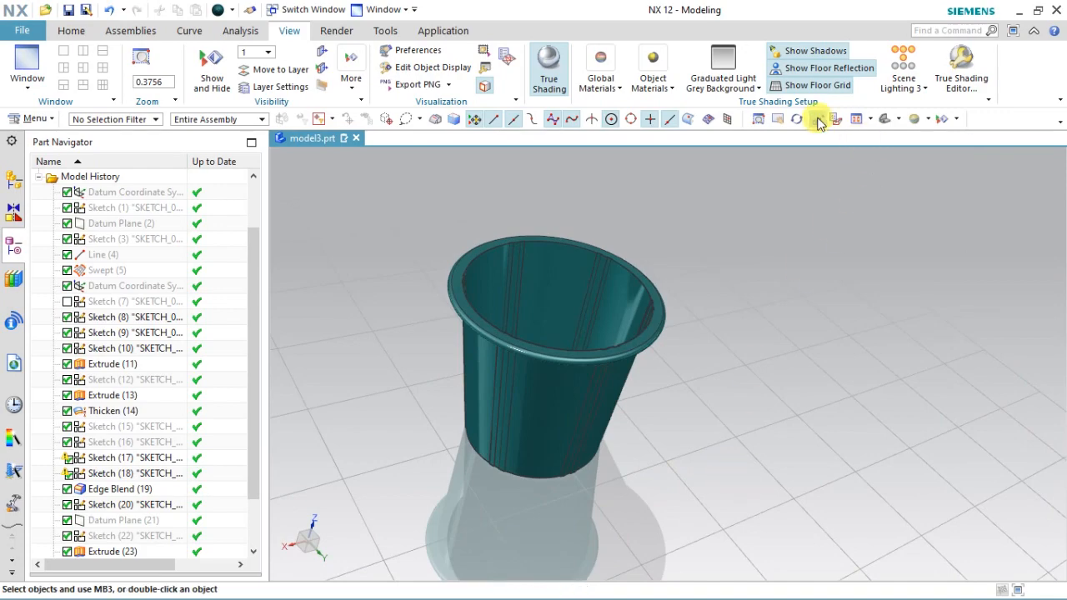
middle_drag(412, 339, 349, 267)
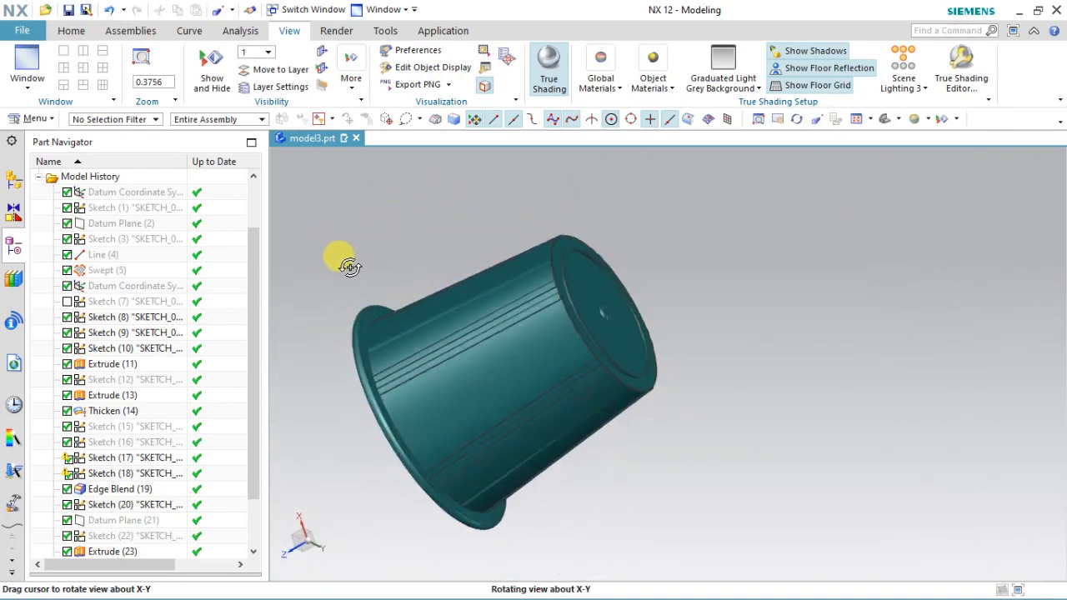
middle_drag(276, 379, 330, 328)
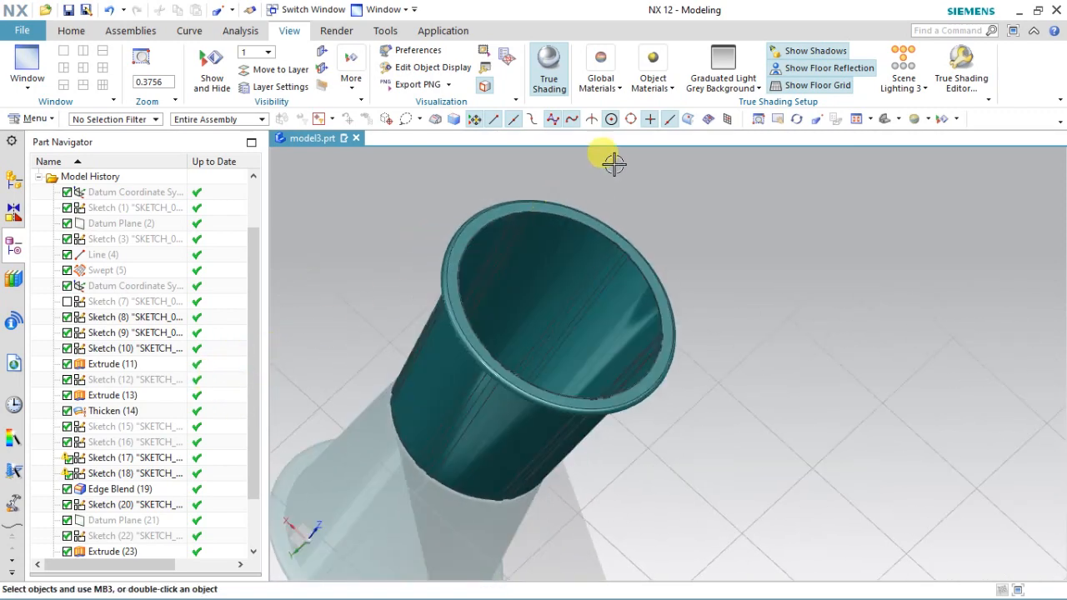
middle_drag(467, 162, 276, 147)
middle_drag(291, 108, 475, 208)
Step: Apply the dark red global material to the container, and replace it with the reflective chrome-like one
click(586, 99)
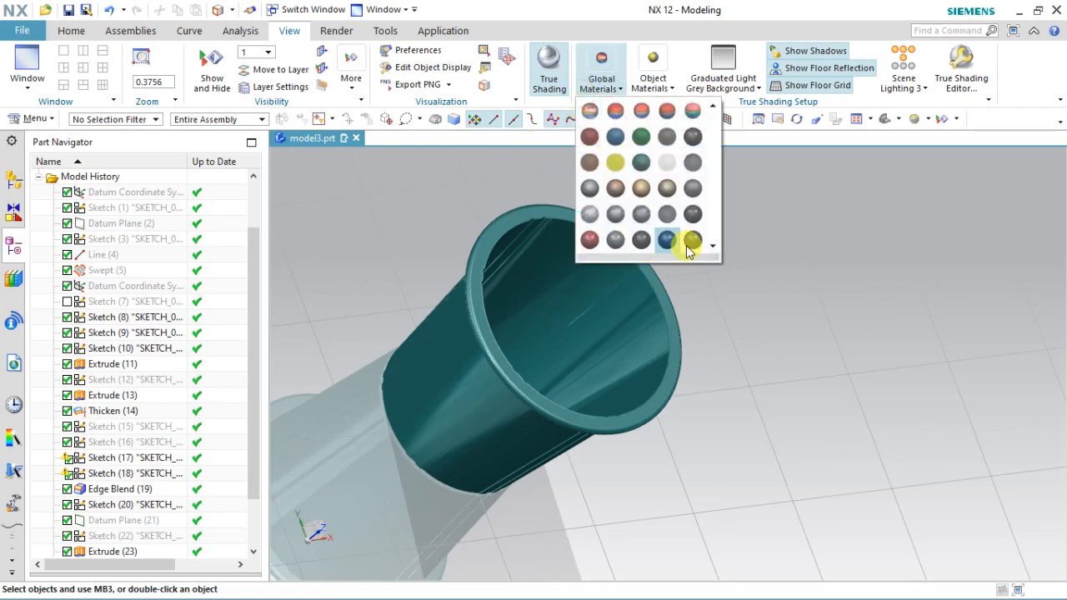
click(592, 244)
middle_drag(416, 393, 467, 408)
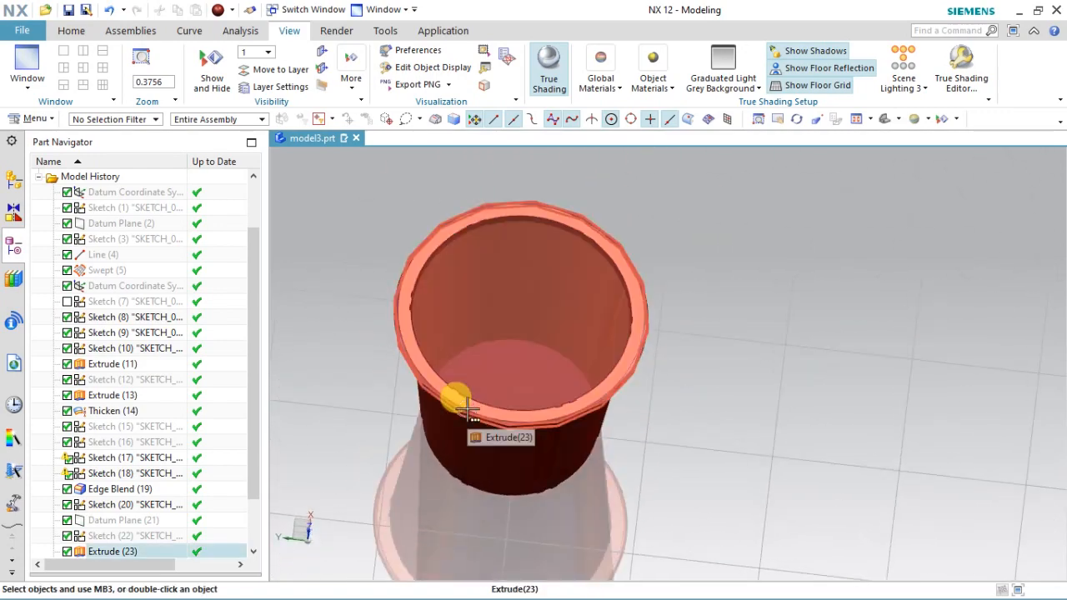
click(600, 71)
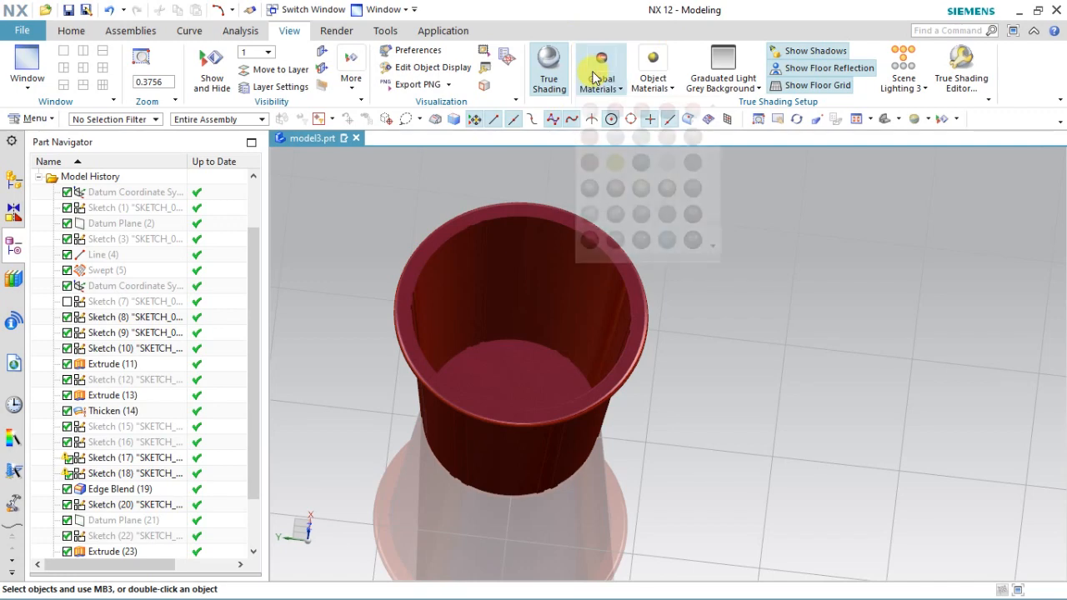
click(662, 121)
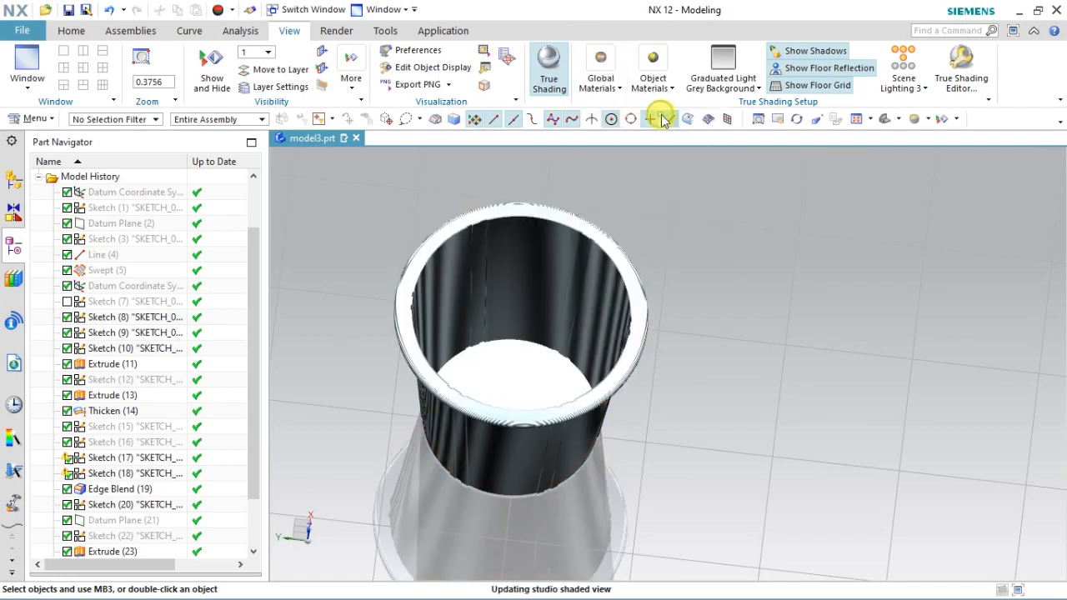
Step: Apply the gold-toned metallic global material to the container and view it from the side
click(600, 87)
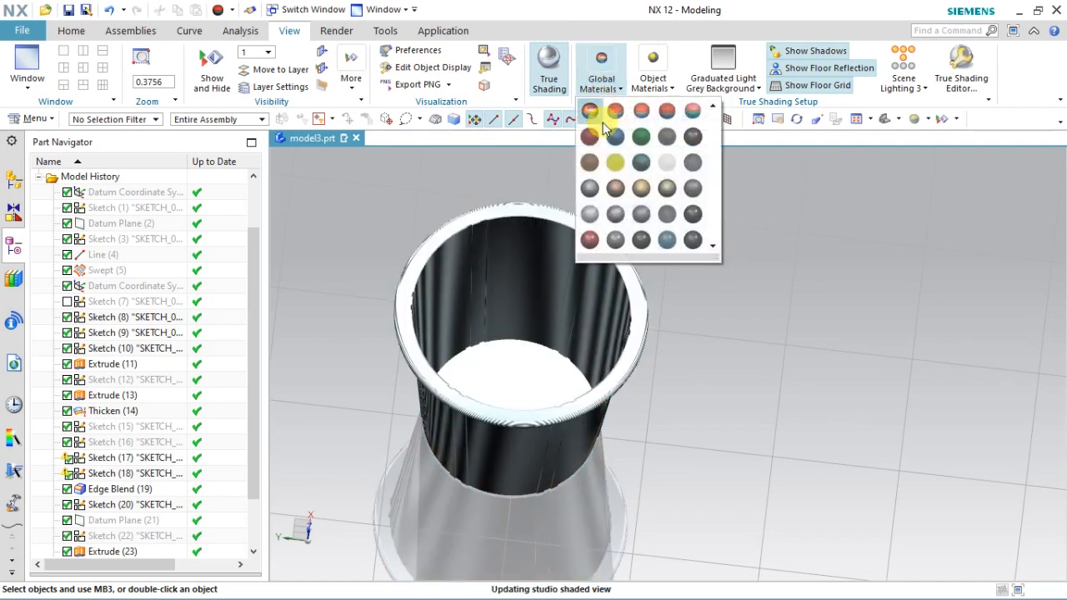
click(681, 192)
middle_drag(621, 245, 595, 406)
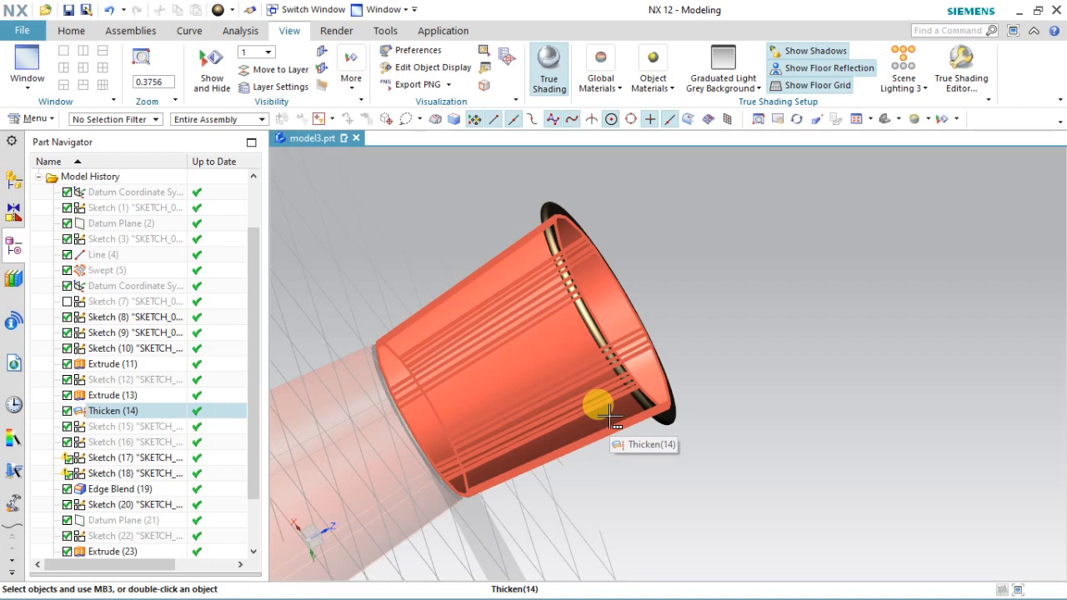